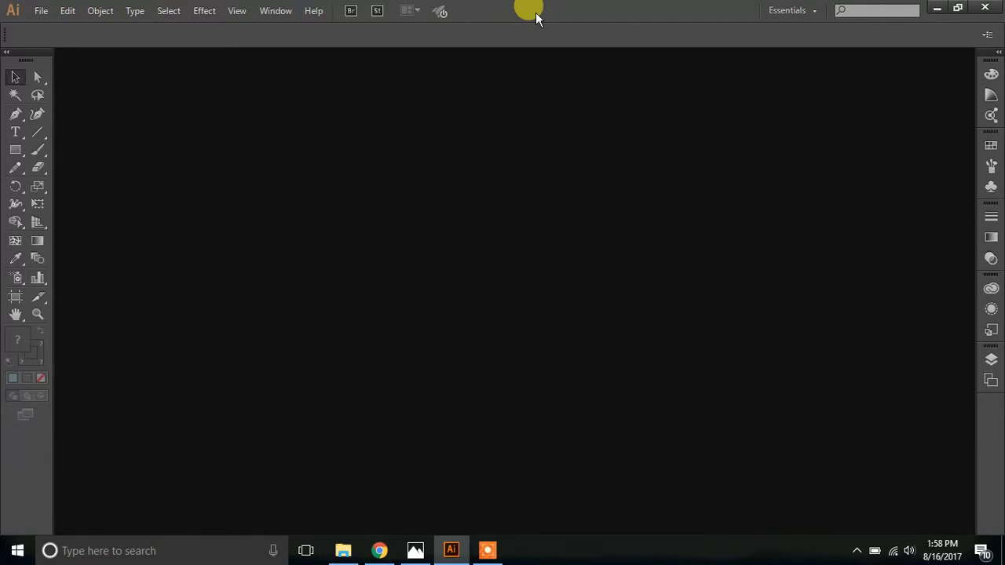
Create a new Letter-size document with one artboard, units in points and landscape orientation
{"action": "left_click", "coordinate": [37, 10]}
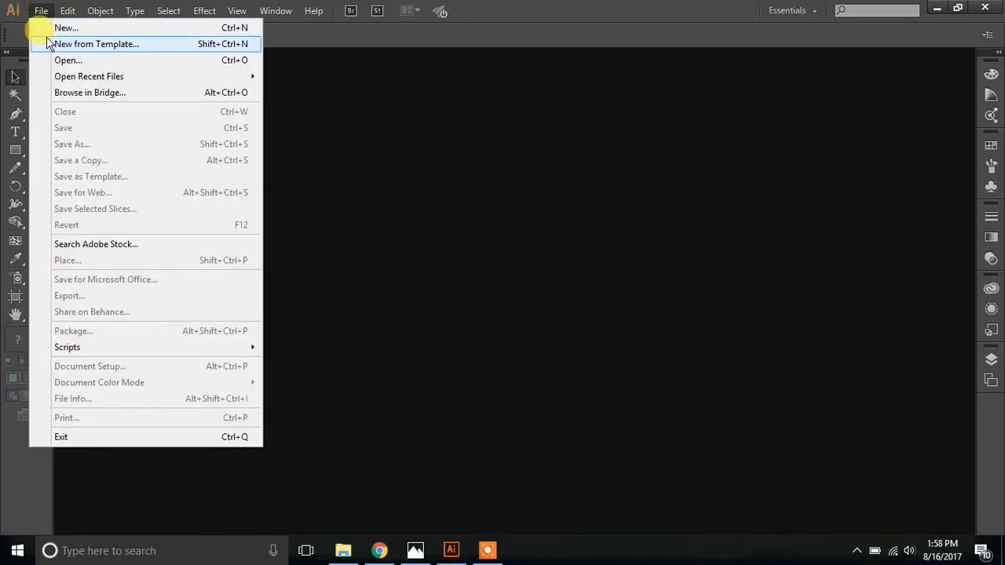
{"action": "left_click", "coordinate": [63, 28]}
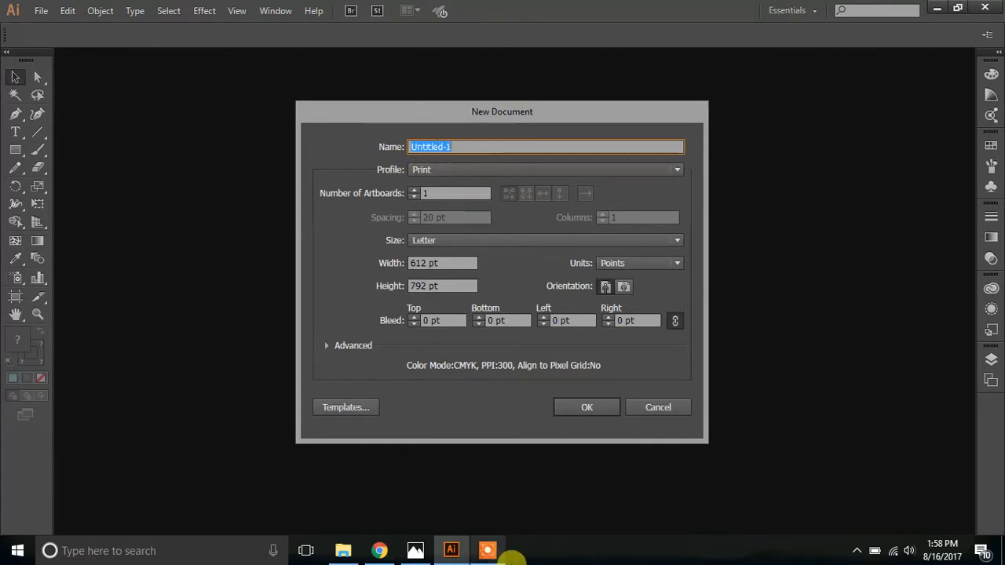
{"action": "left_click", "coordinate": [488, 549]}
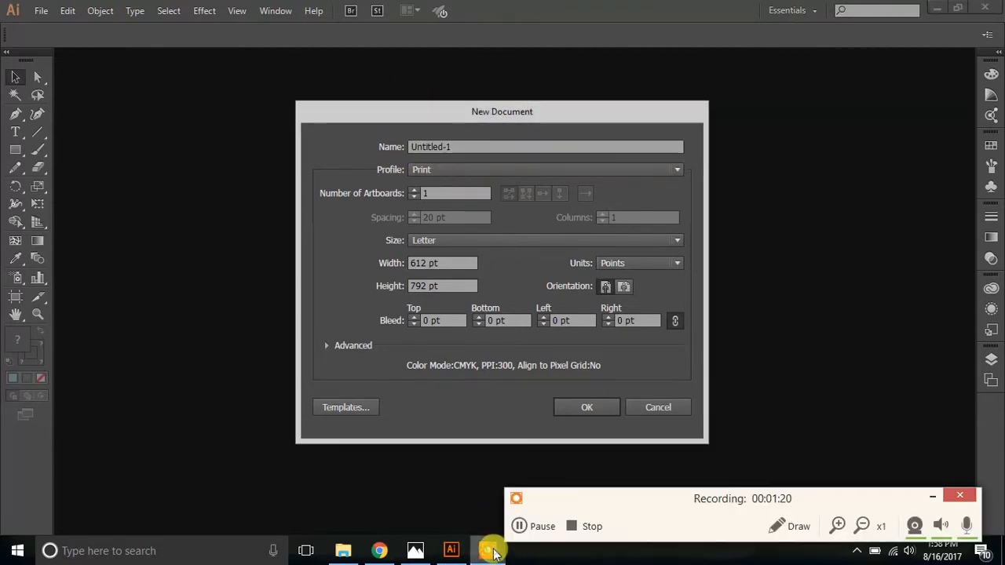
{"action": "left_click", "coordinate": [479, 112]}
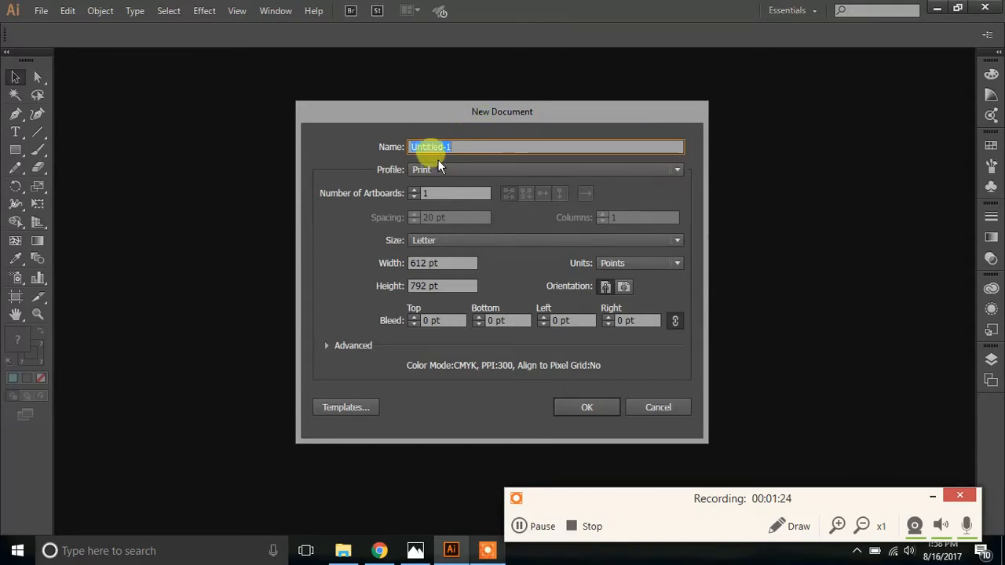
{"action": "left_click", "coordinate": [932, 496]}
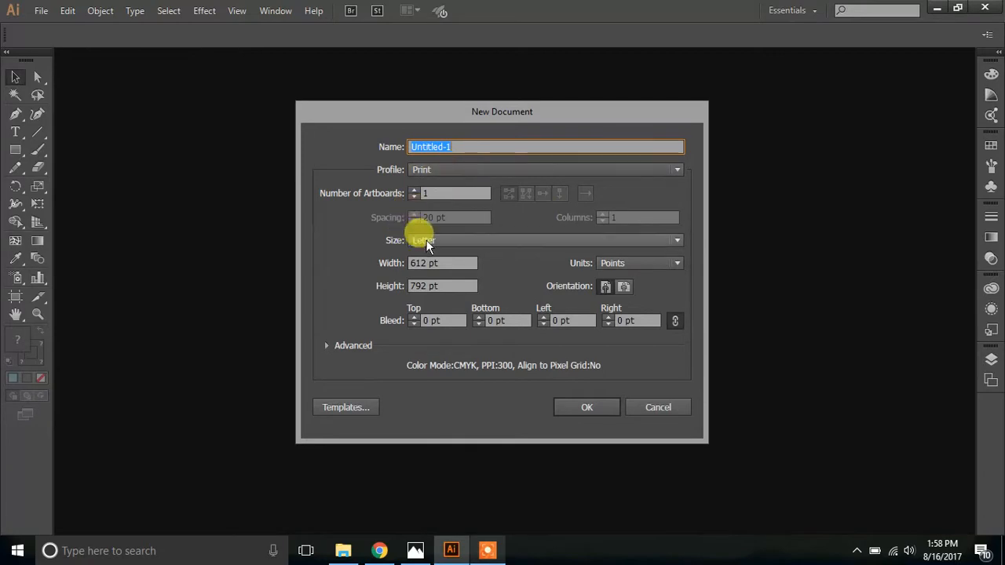
{"action": "left_click", "coordinate": [482, 235]}
{"action": "left_click", "coordinate": [357, 285]}
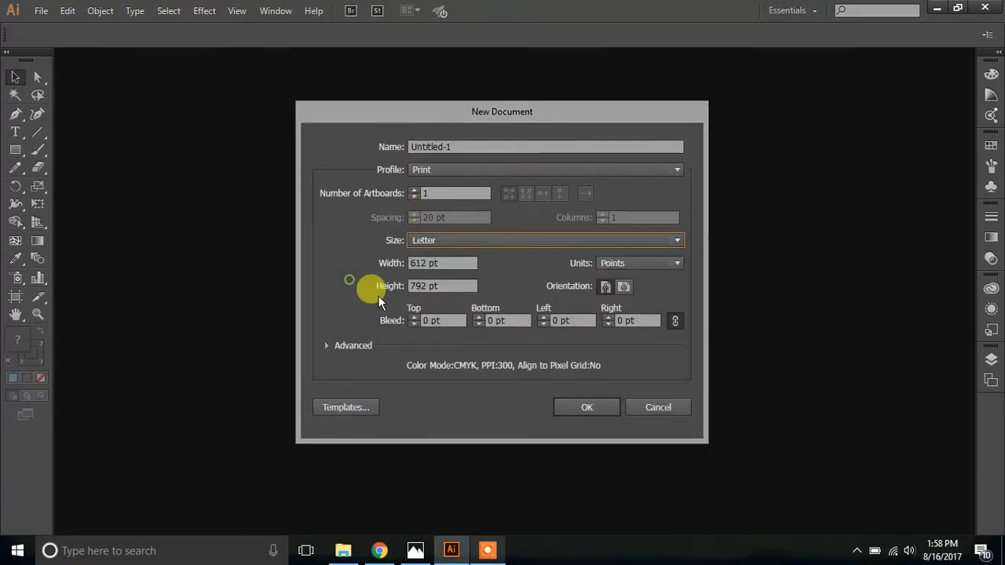
{"action": "left_click", "coordinate": [624, 288]}
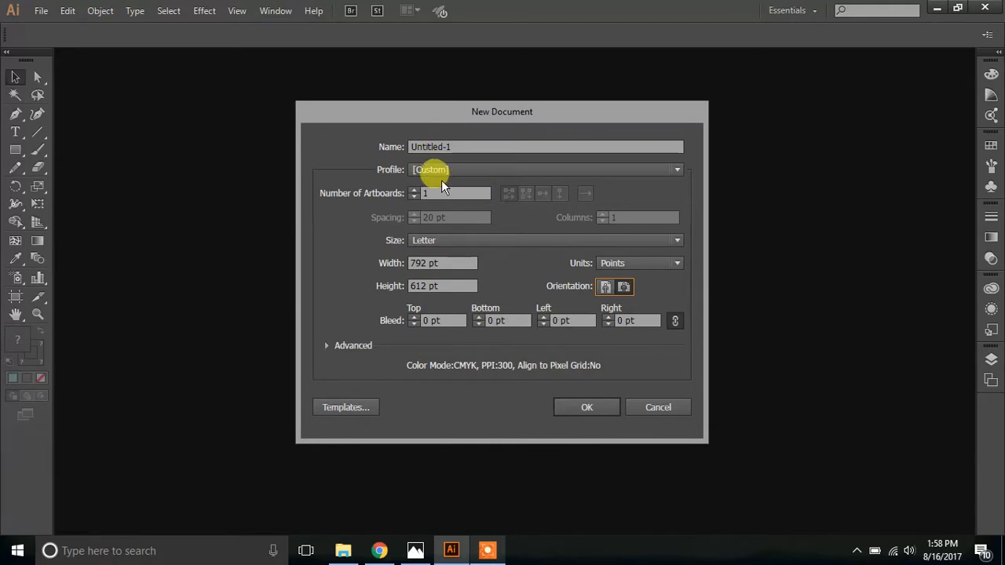
{"action": "left_click", "coordinate": [592, 406]}
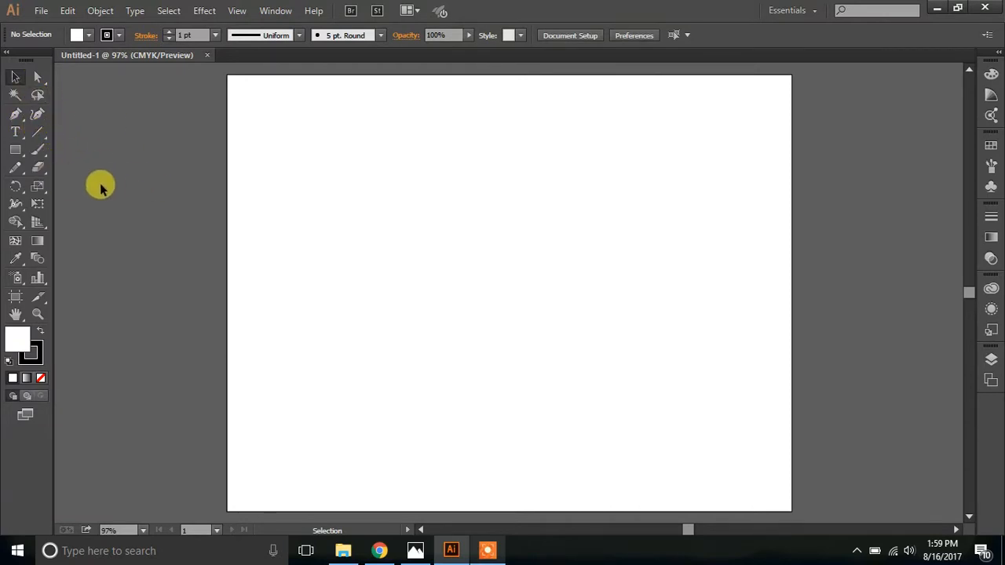
Draw three separate slanted straight lines, one below another, on the artboard with the Line Segment tool
{"action": "left_click", "coordinate": [37, 131]}
{"action": "left_click_drag", "start_coordinate": [344, 165], "coordinate": [547, 197]}
{"action": "mouse_move", "coordinate": [427, 265]}
{"action": "left_mouse_down"}
{"action": "mouse_move", "coordinate": [525, 262]}
{"action": "mouse_move", "coordinate": [655, 233]}
{"action": "mouse_move", "coordinate": [654, 225]}
{"action": "left_mouse_up"}
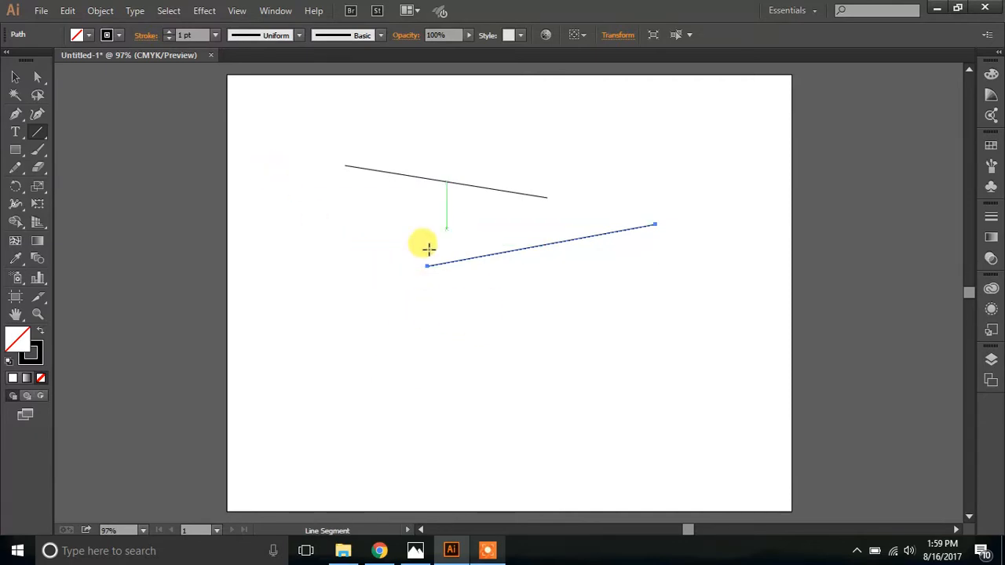
{"action": "left_click_drag", "start_coordinate": [364, 296], "coordinate": [583, 334]}
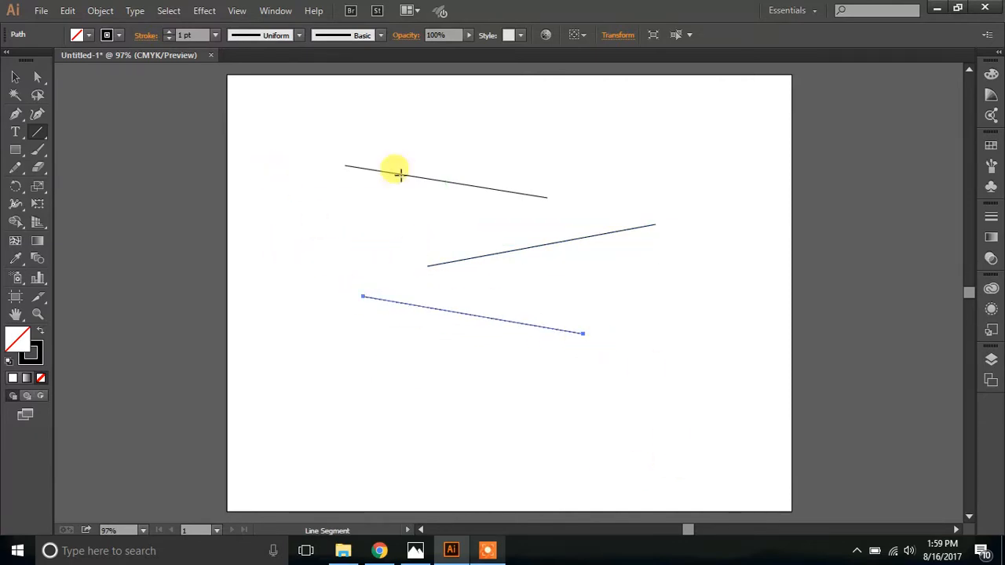
Move the lowest line down, then back up and slightly left, using the Direct Selection tool
{"action": "left_click", "coordinate": [14, 77]}
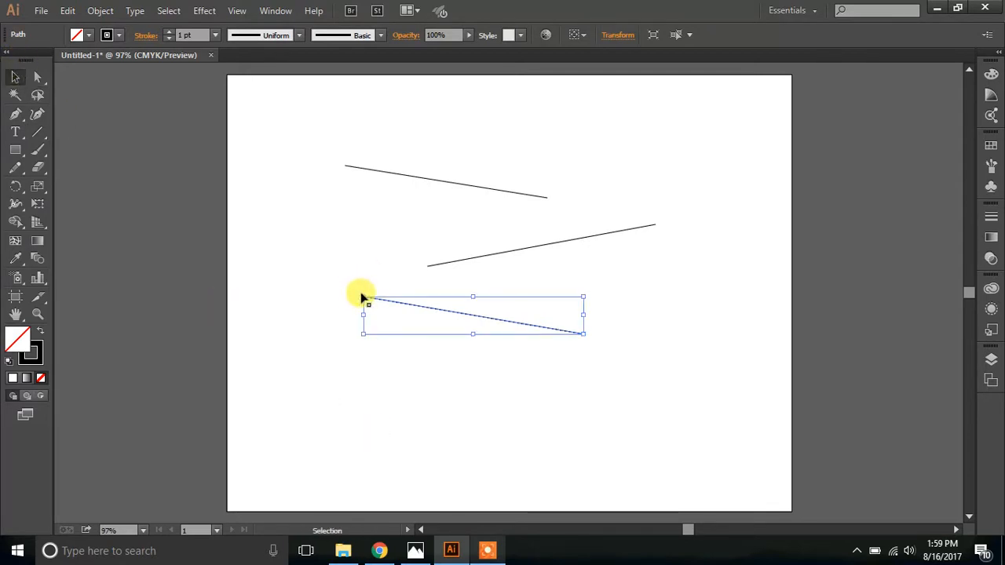
{"action": "left_click", "coordinate": [37, 77]}
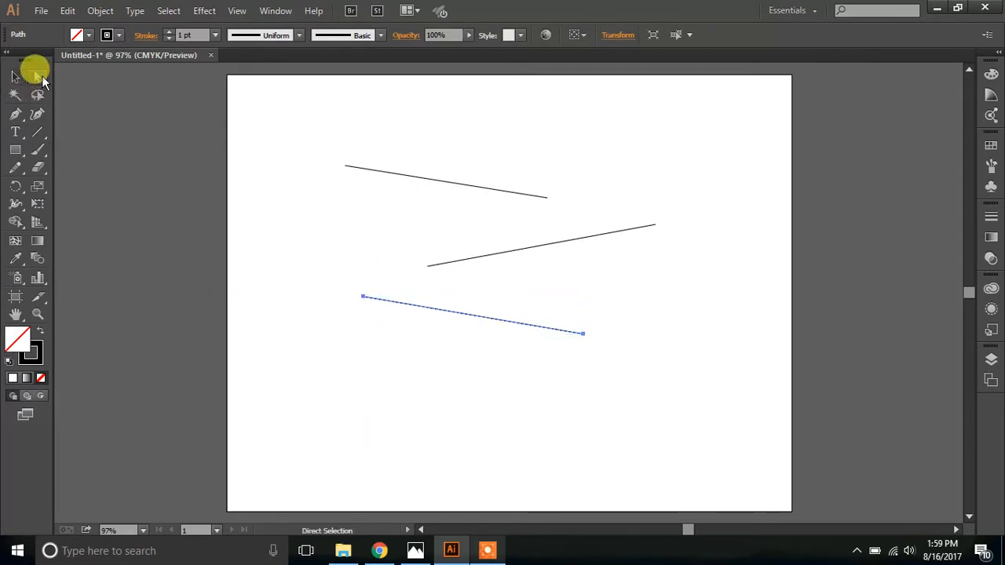
{"action": "left_click_drag", "start_coordinate": [364, 301], "coordinate": [364, 343]}
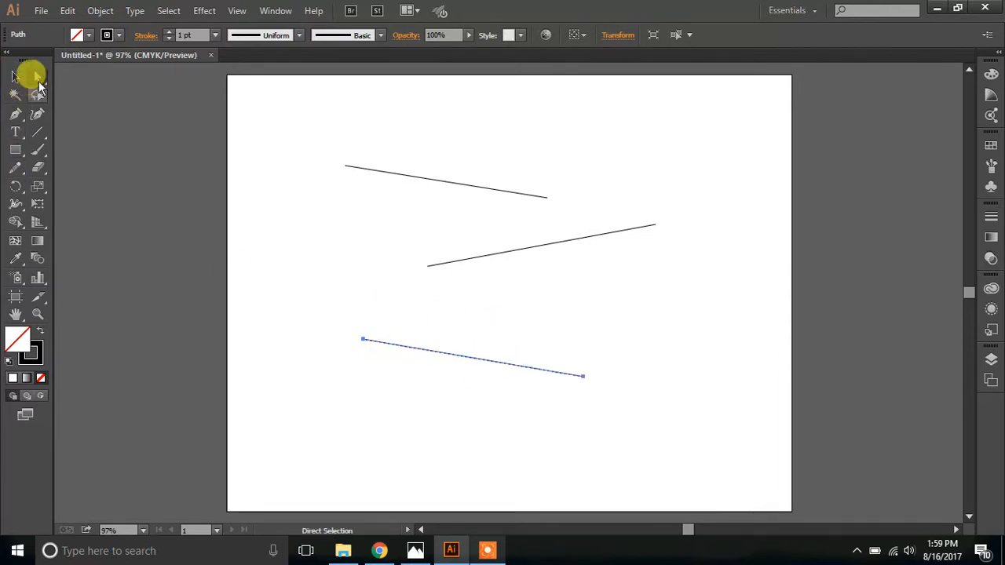
{"action": "left_click_drag", "start_coordinate": [466, 354], "coordinate": [440, 330]}
Swing the lowest line's left endpoint down and right into a steep diagonal, and move the line up and left
{"action": "left_click", "coordinate": [15, 76]}
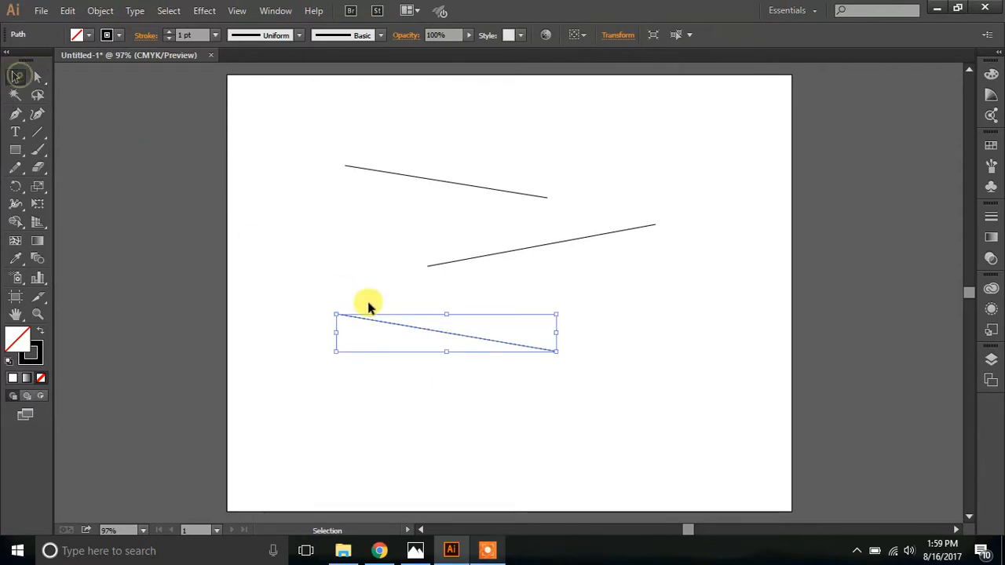
{"action": "left_click", "coordinate": [338, 299]}
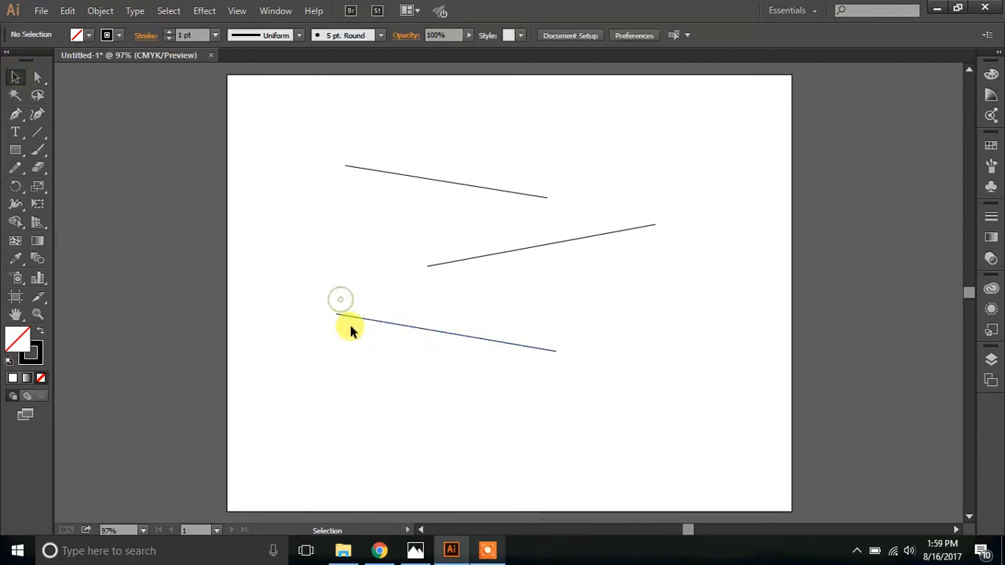
{"action": "left_click", "coordinate": [336, 314]}
{"action": "left_click_drag", "start_coordinate": [335, 314], "coordinate": [463, 452]}
{"action": "left_click", "coordinate": [634, 366]}
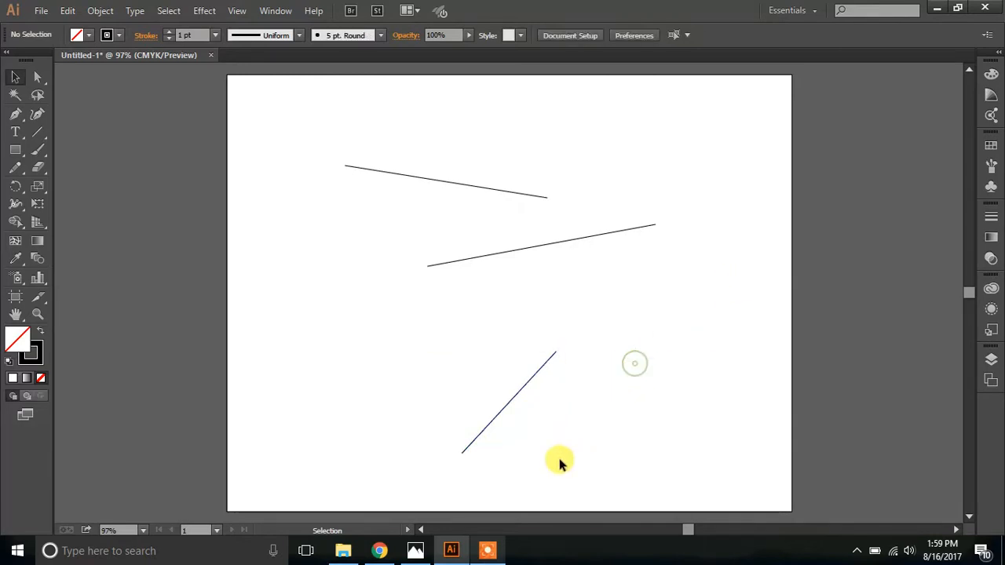
{"action": "left_click_drag", "start_coordinate": [516, 394], "coordinate": [453, 353]}
{"action": "left_click", "coordinate": [646, 336]}
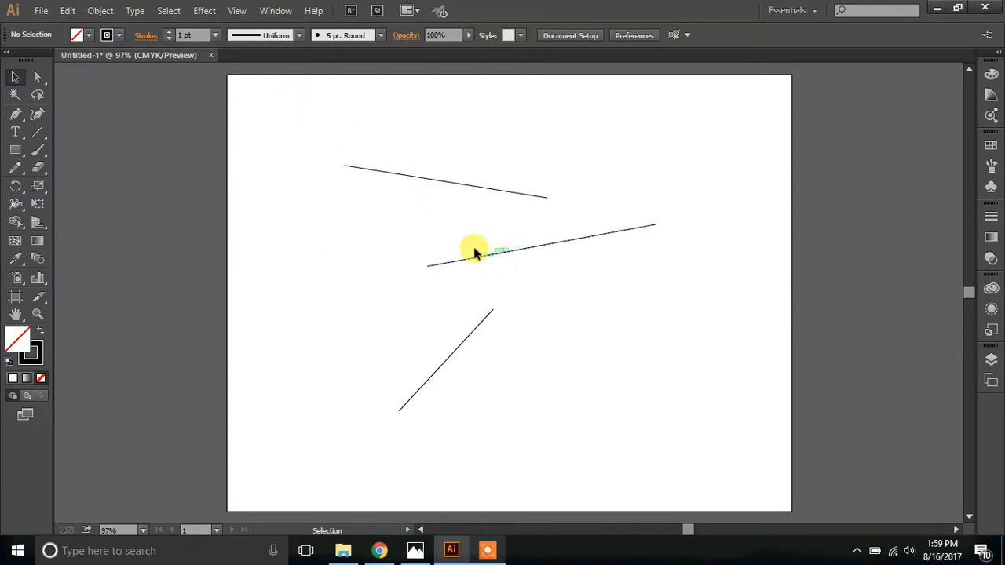
Set the stroke weight of the uppermost line to 7 pt
{"action": "left_click", "coordinate": [370, 170]}
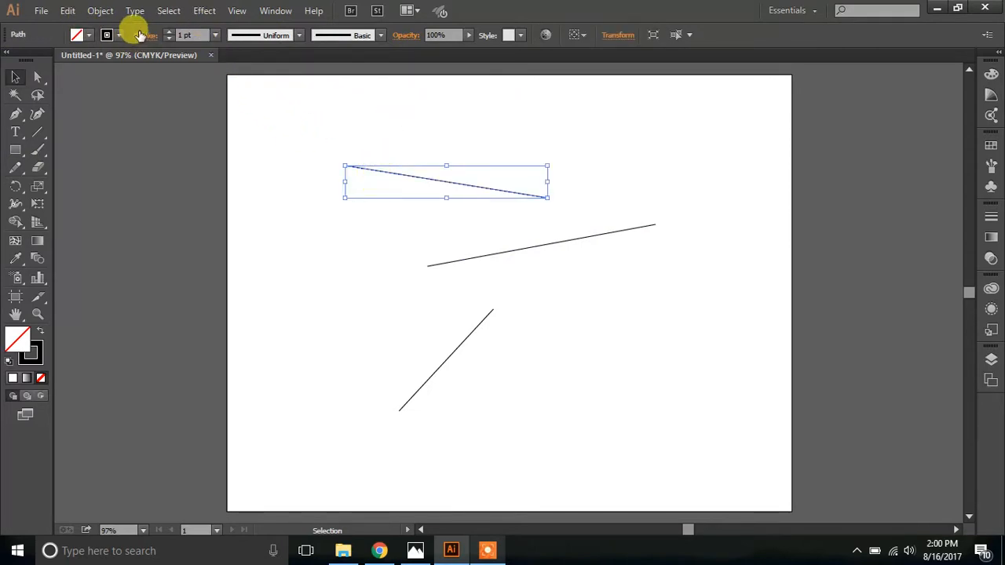
{"action": "left_click", "coordinate": [213, 35]}
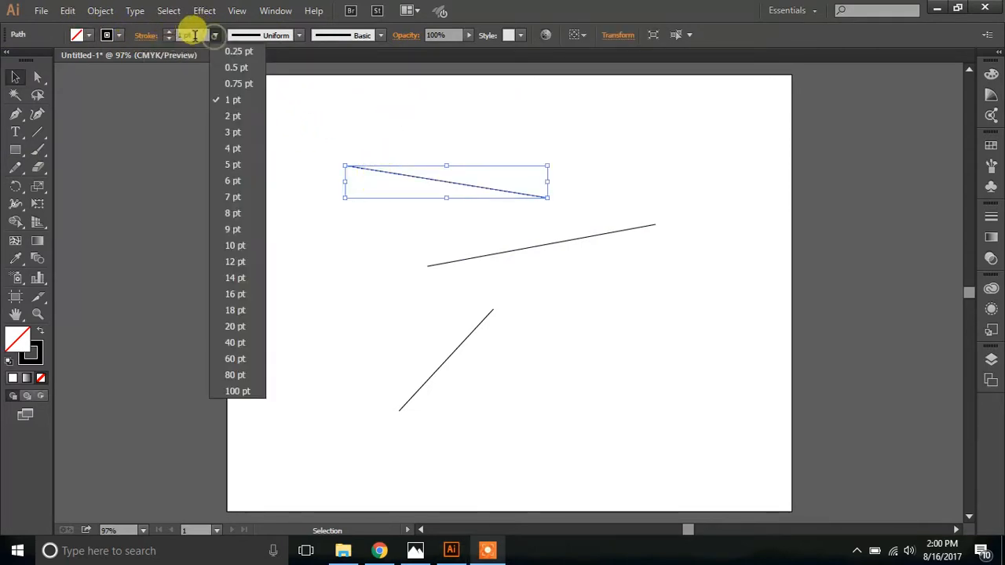
{"action": "left_click", "coordinate": [233, 197]}
{"action": "left_click", "coordinate": [291, 108]}
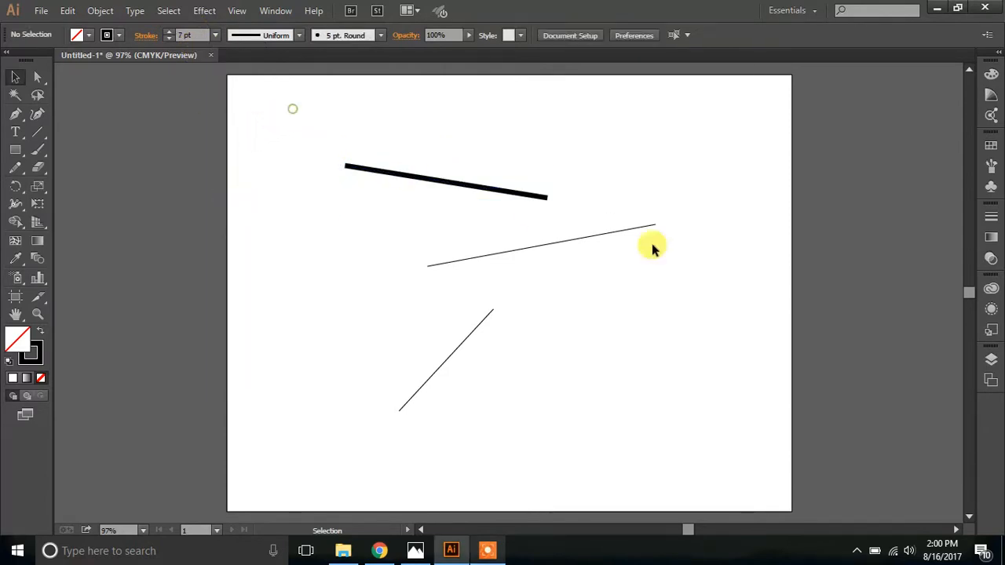
Set the stroke weight of the middle line to 3 pt
{"action": "left_click", "coordinate": [594, 244]}
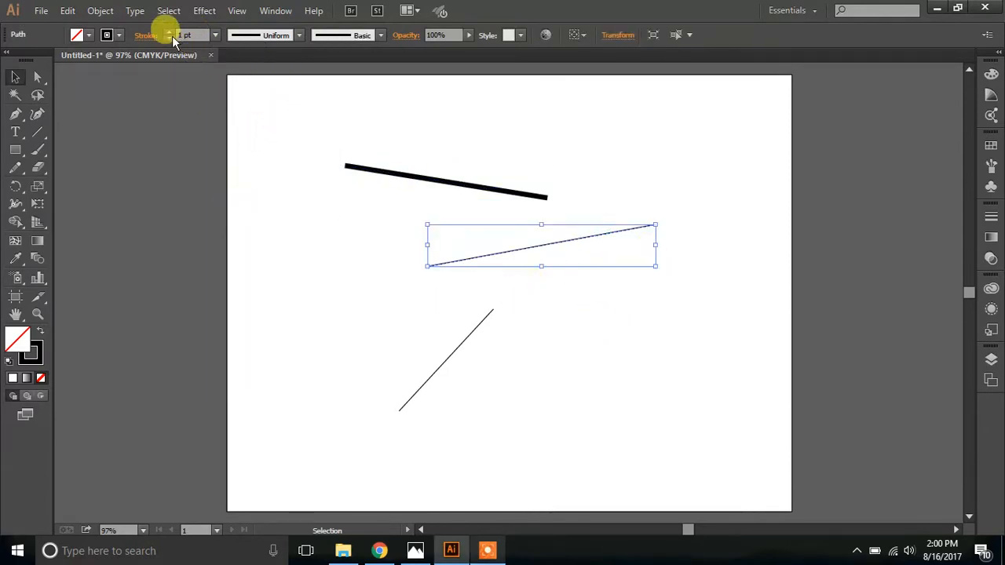
{"action": "left_click", "coordinate": [214, 34]}
{"action": "left_click", "coordinate": [232, 132]}
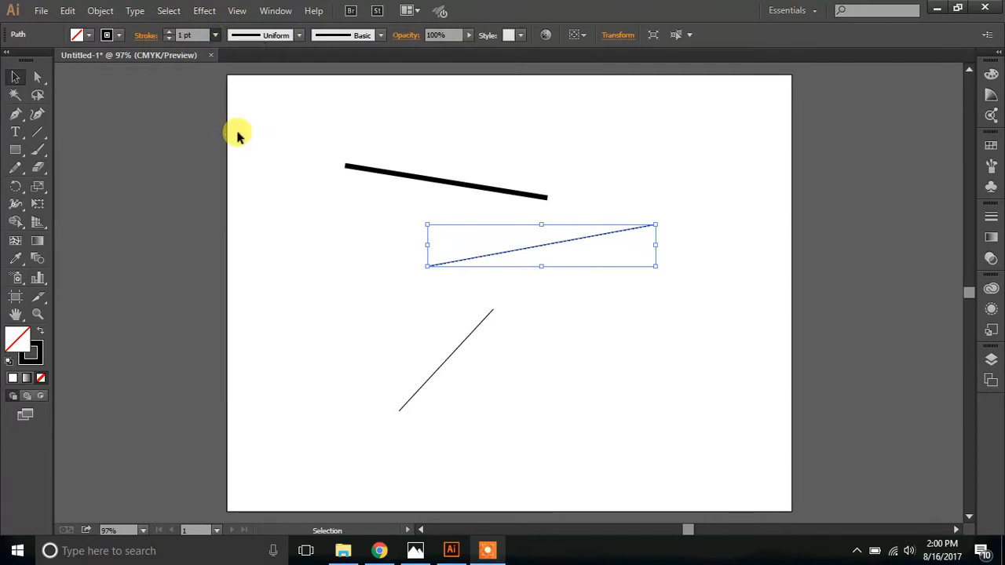
{"action": "left_click", "coordinate": [558, 152]}
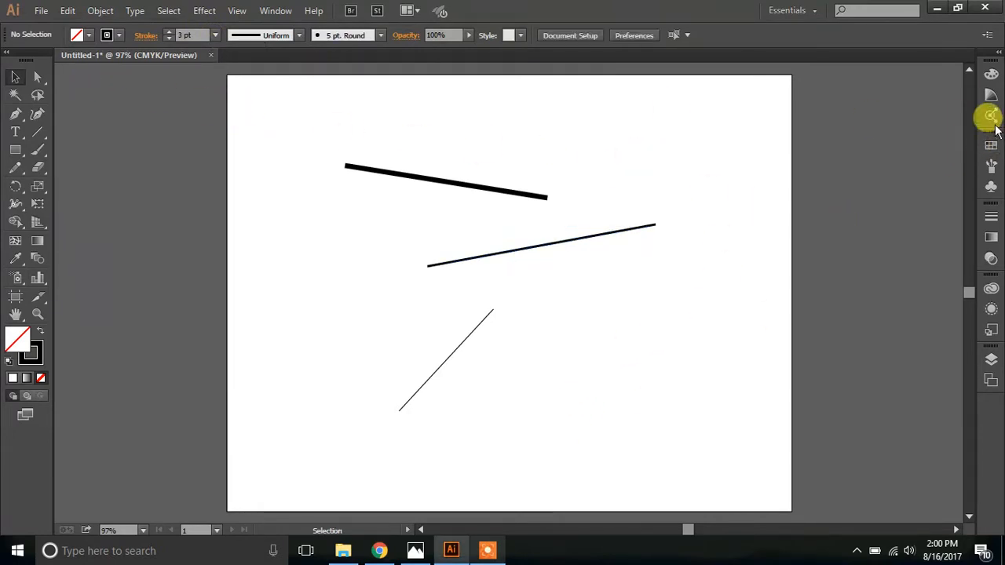
Turn the steep lowest line into a dashed line with a 12 pt dash through its stroke options
{"action": "left_click", "coordinate": [991, 74]}
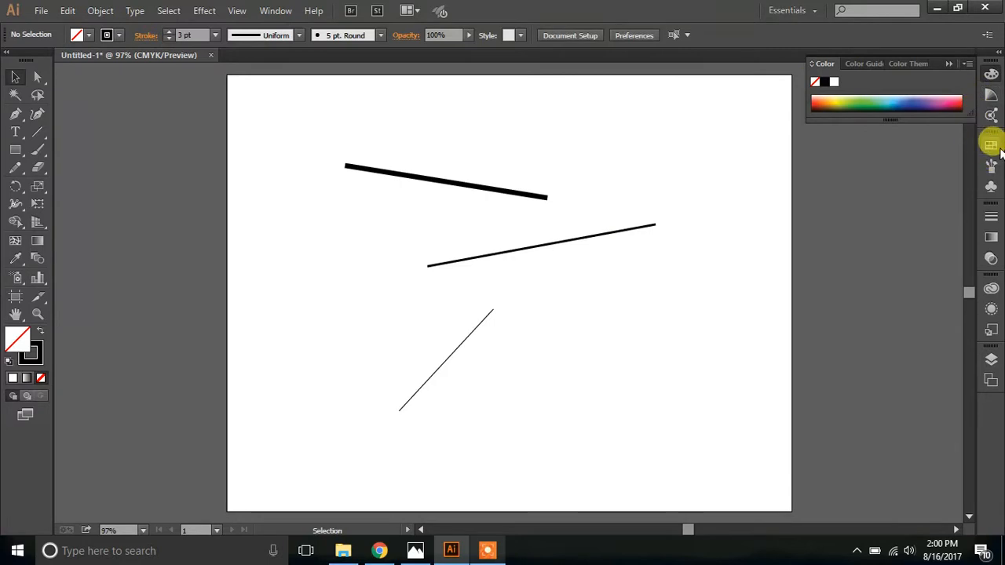
{"action": "left_click", "coordinate": [989, 216]}
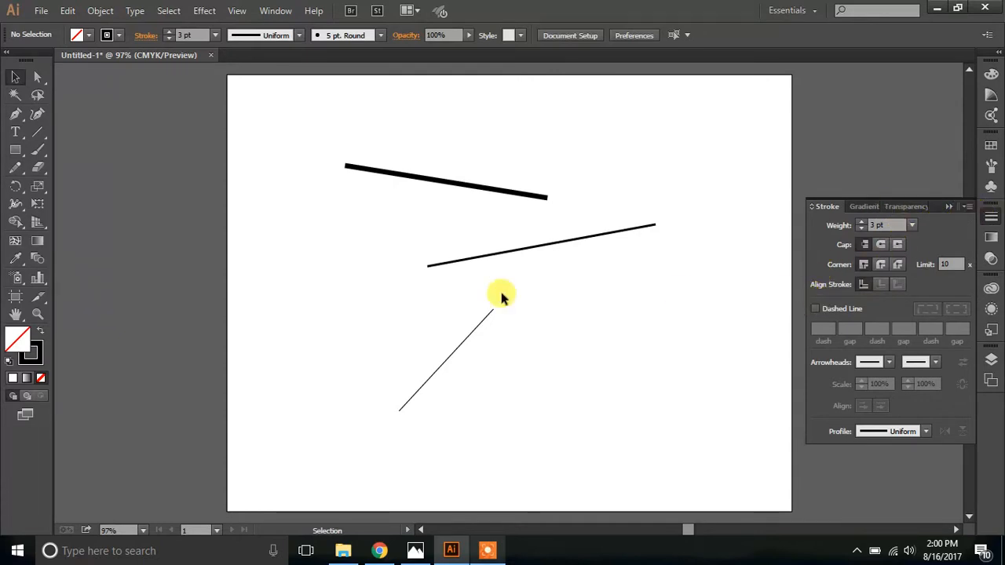
{"action": "left_click", "coordinate": [477, 328]}
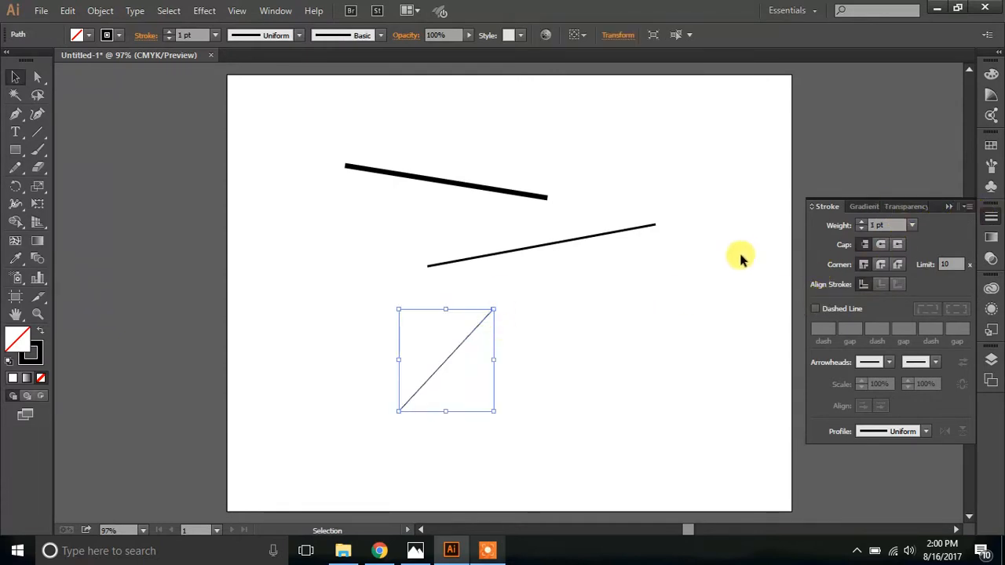
{"action": "left_click", "coordinate": [815, 309]}
{"action": "left_click", "coordinate": [519, 322]}
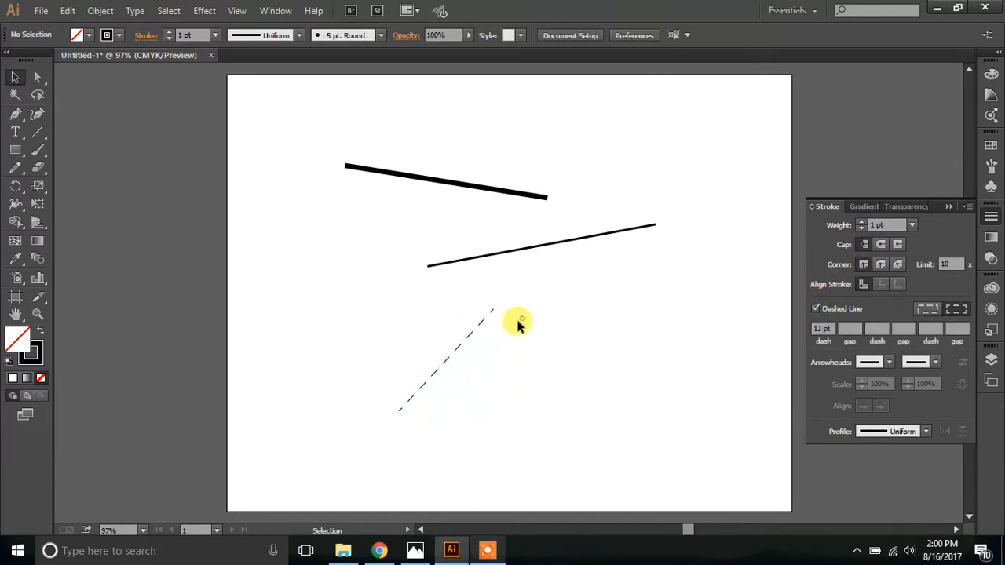
Extend the dashed line's upper endpoint up and right so that it crosses the middle line
{"action": "left_click", "coordinate": [466, 332]}
{"action": "left_click_drag", "start_coordinate": [493, 309], "coordinate": [589, 202]}
{"action": "left_click", "coordinate": [585, 328]}
{"action": "left_click", "coordinate": [552, 213]}
{"action": "left_click", "coordinate": [646, 154]}
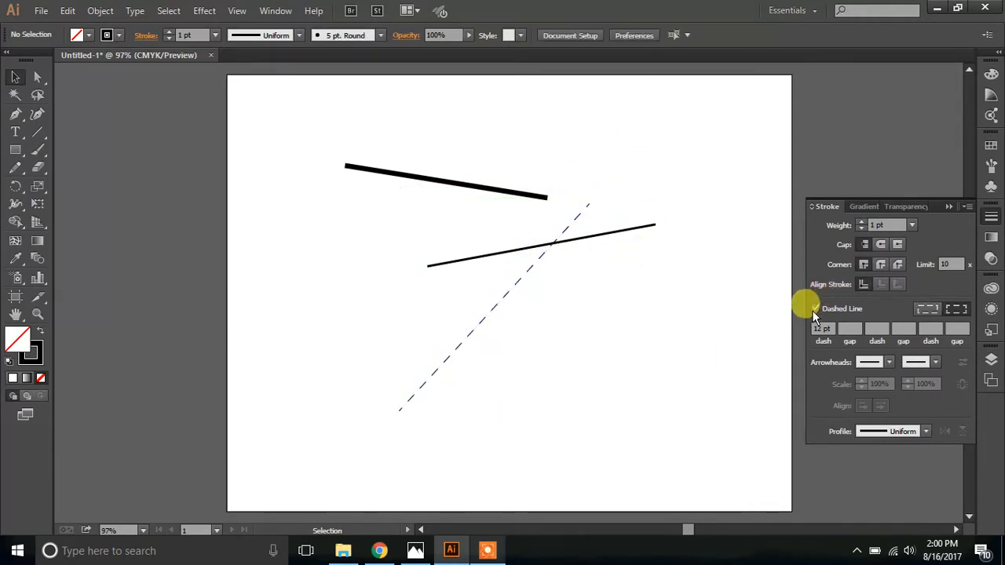
Set the steep dashed line's first dash to 8 pt and its first gap to 4 pt
{"action": "left_click", "coordinate": [516, 281]}
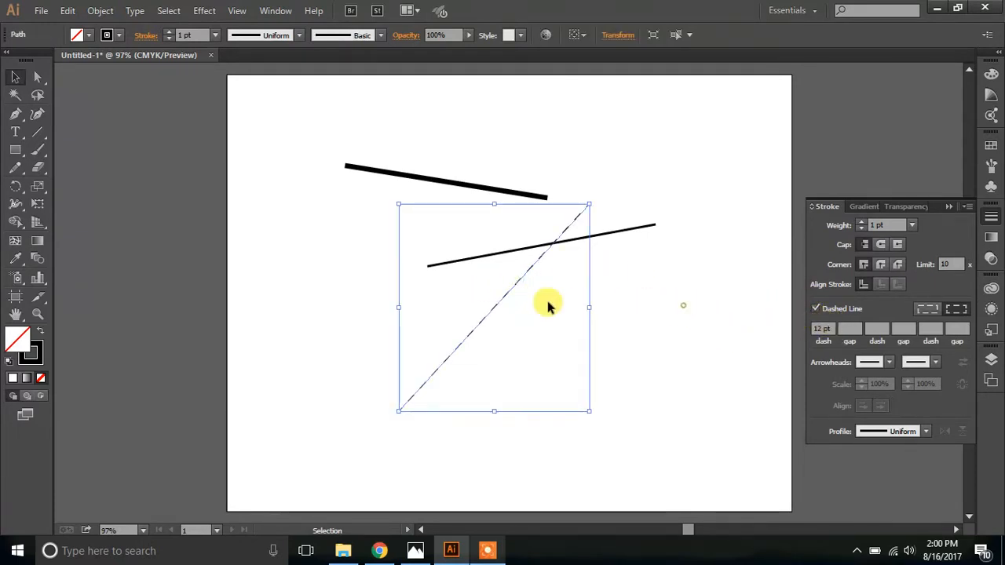
{"action": "left_click", "coordinate": [647, 306]}
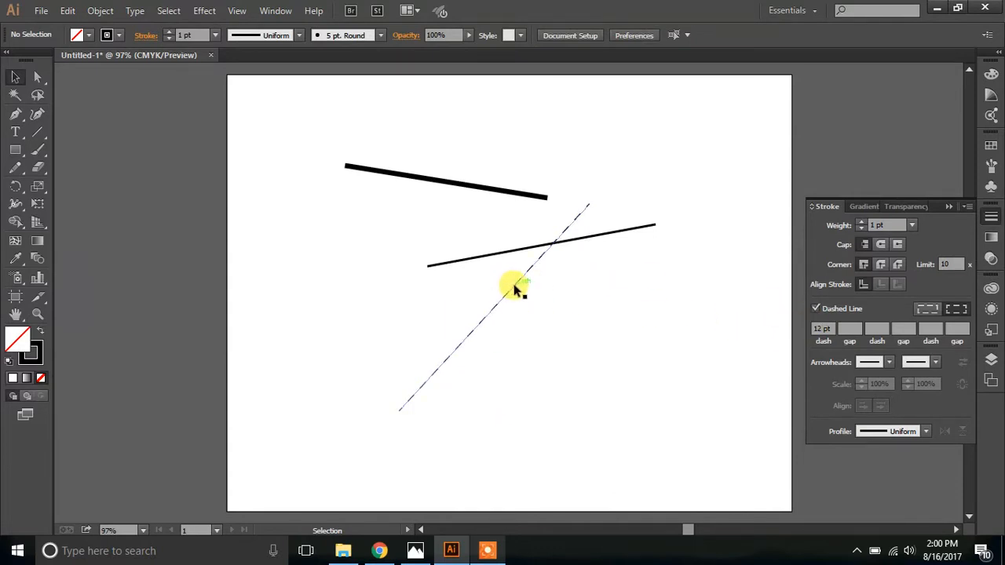
{"action": "left_click", "coordinate": [514, 289]}
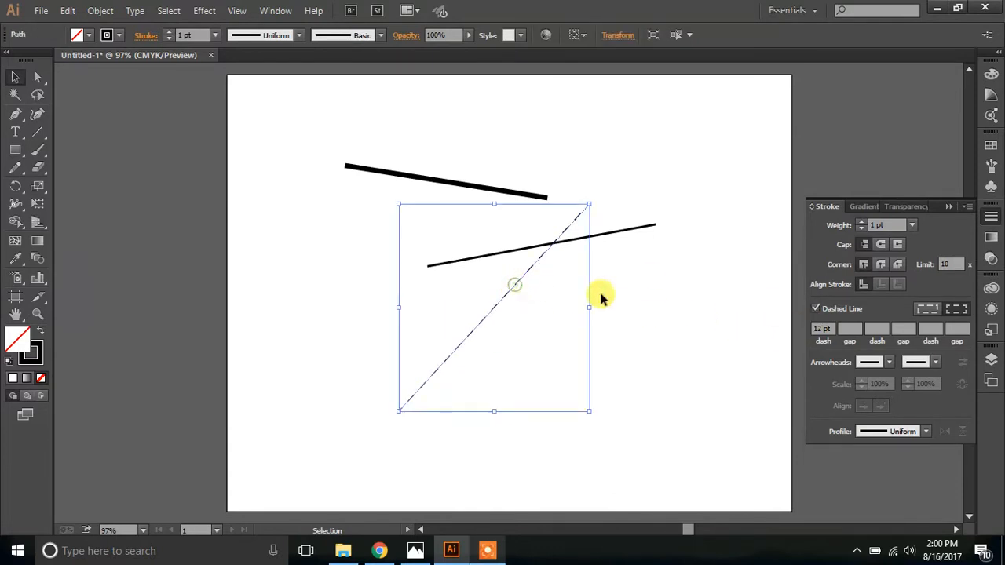
{"action": "left_click", "coordinate": [830, 328]}
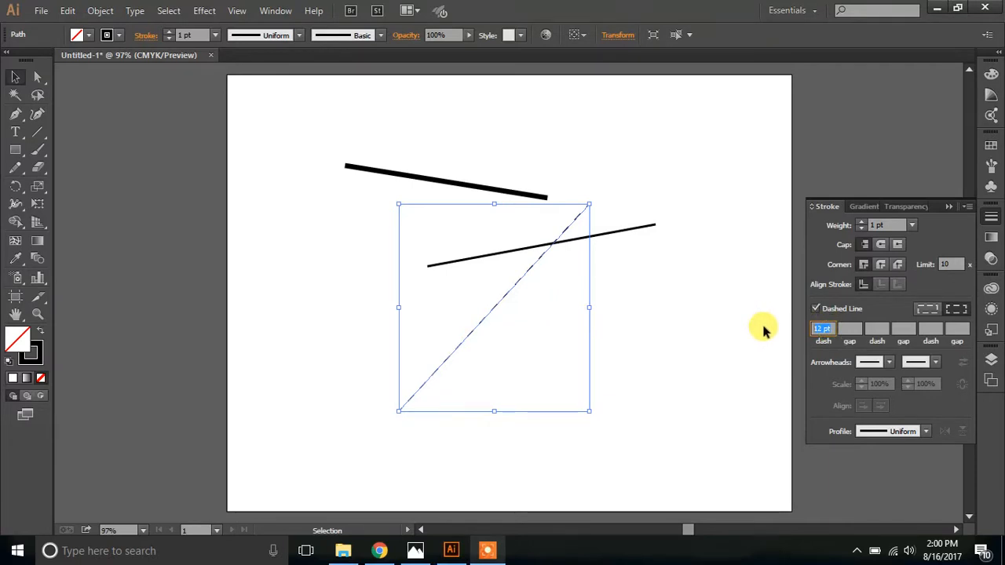
{"action": "type", "text": "8"}
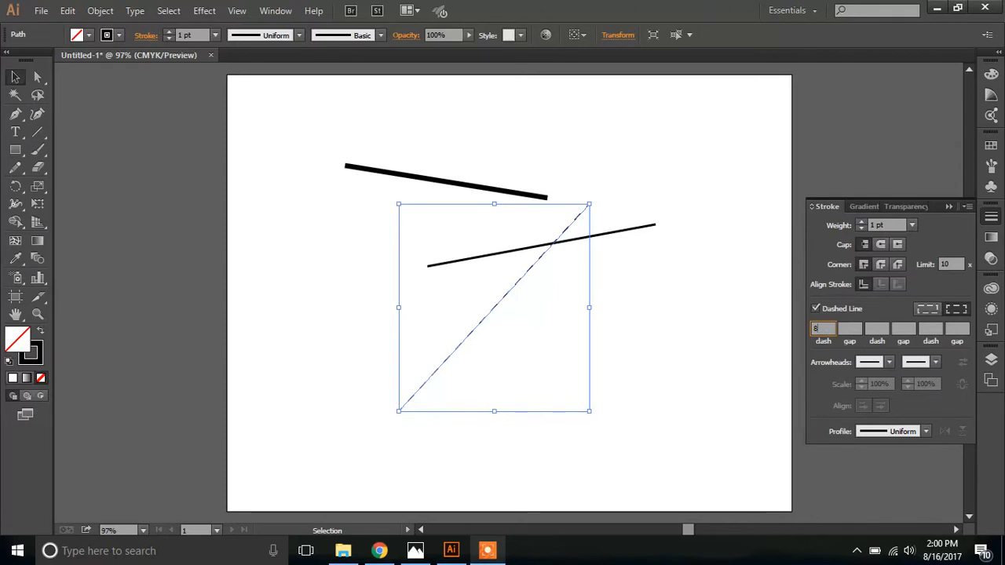
{"action": "left_click", "coordinate": [849, 328]}
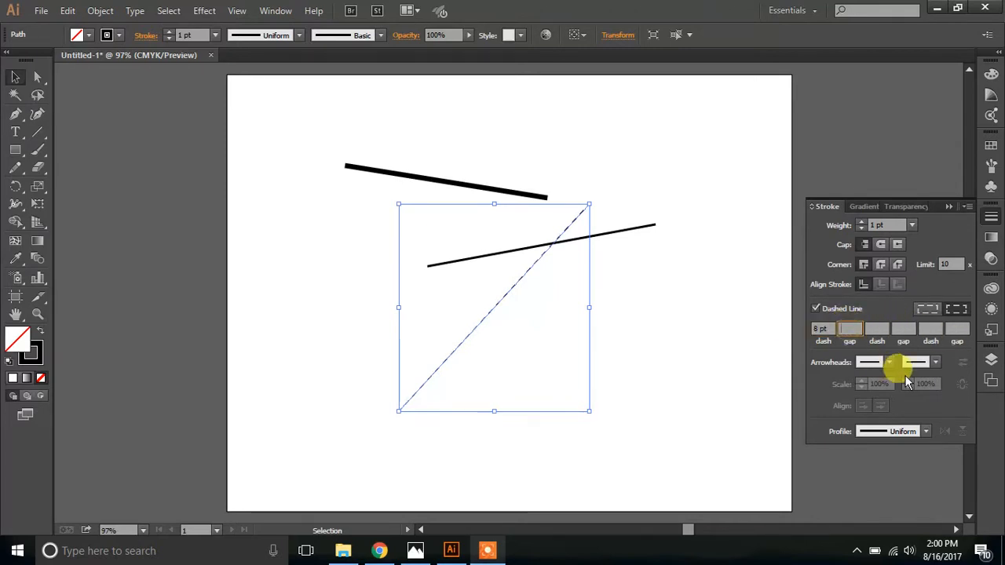
{"action": "type", "text": "4"}
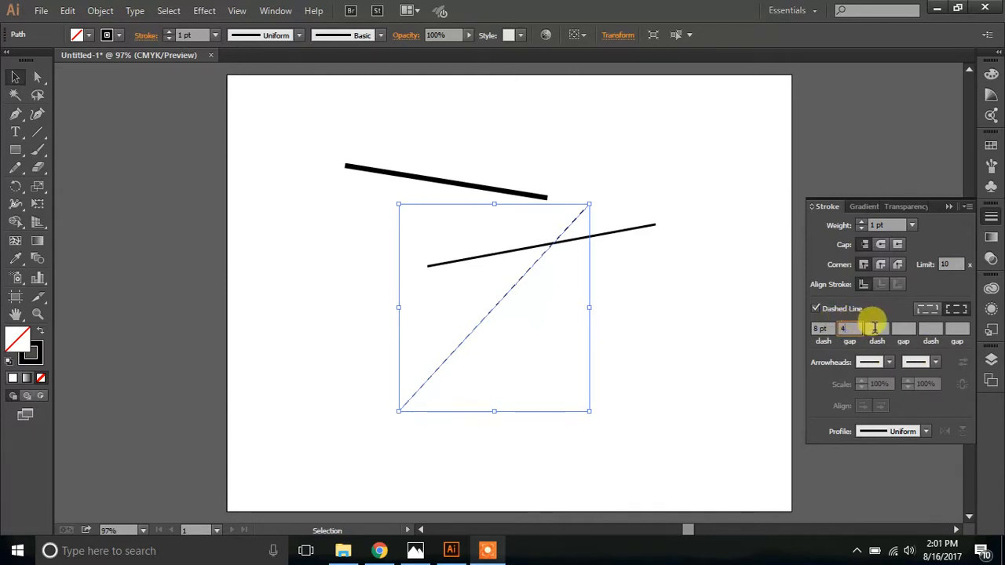
{"action": "left_click", "coordinate": [460, 324]}
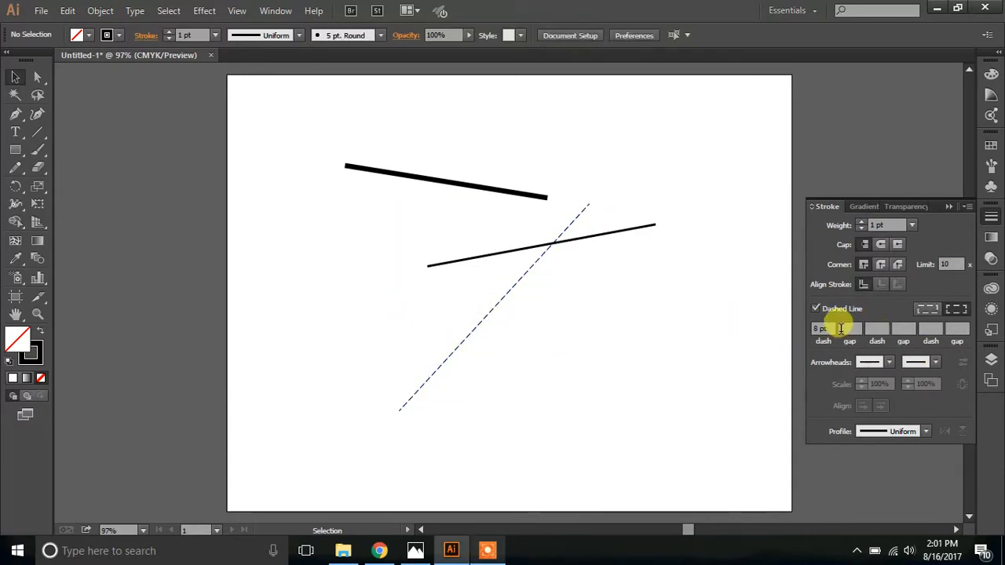
Try to set the first gap and all remaining dash and gap values to 8 pt without selecting the dashed line
{"action": "left_click", "coordinate": [849, 328]}
{"action": "type", "text": "8"}
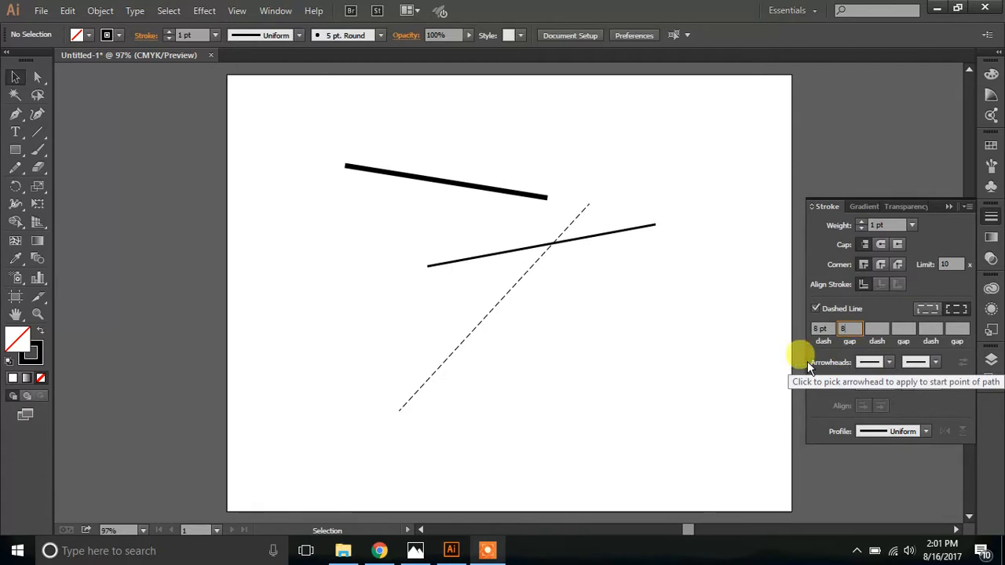
{"action": "key", "text": "Tab"}
{"action": "key", "text": "Tab"}
{"action": "key", "text": "Tab"}
{"action": "key", "text": "Tab"}
{"action": "key", "text": "Tab"}
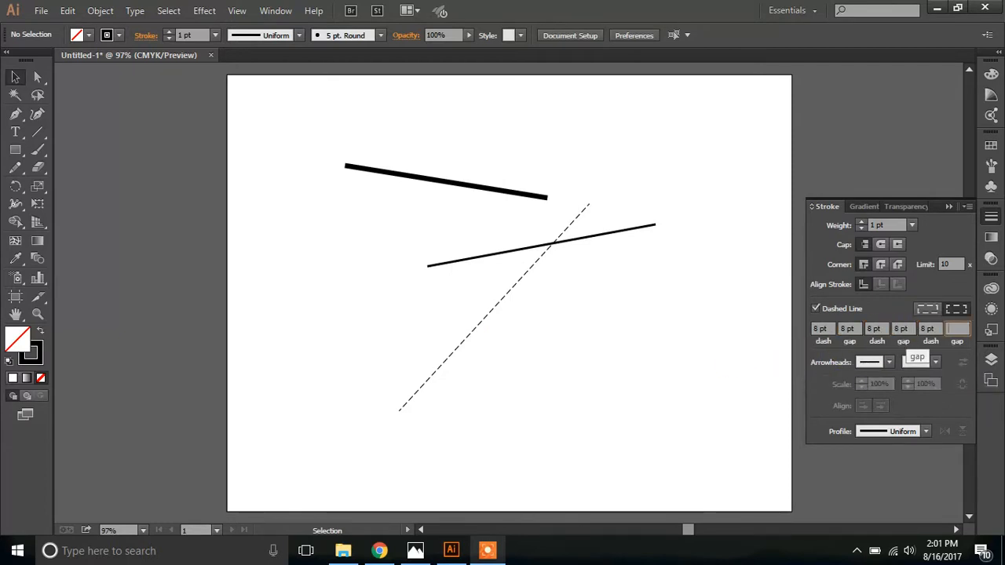
{"action": "left_click", "coordinate": [721, 270]}
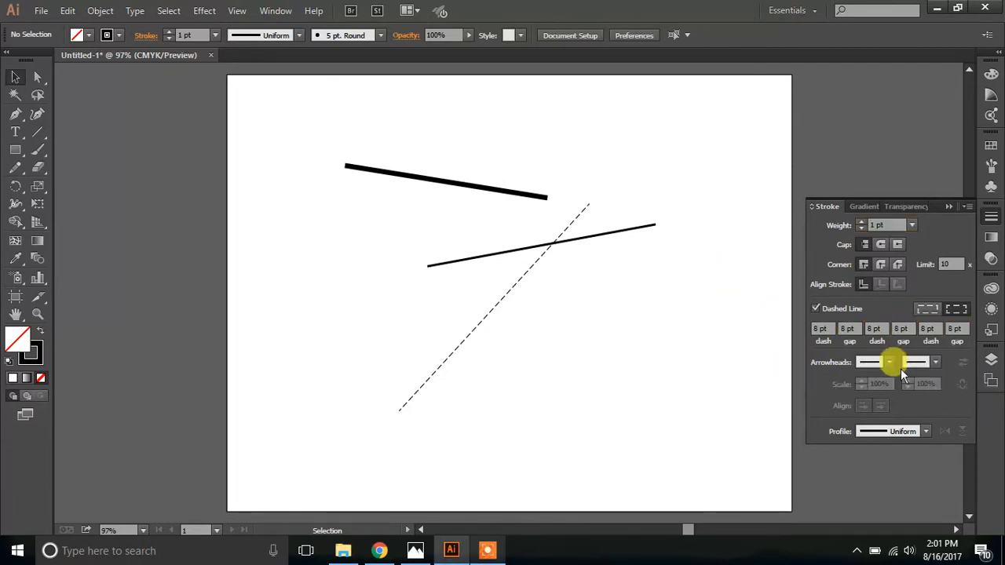
Apply 8 pt for every dash and gap value to the selected steep dashed line and close the stroke options
{"action": "left_click", "coordinate": [514, 285]}
{"action": "left_click", "coordinate": [848, 328]}
{"action": "type", "text": "8"}
{"action": "key", "text": "Tab"}
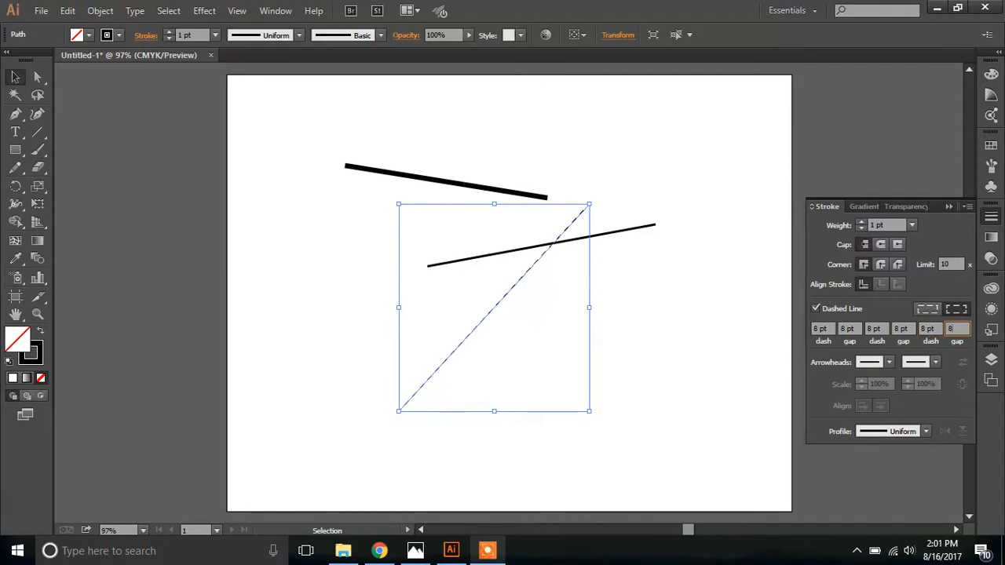
{"action": "key", "text": "Return"}
{"action": "left_click", "coordinate": [703, 271]}
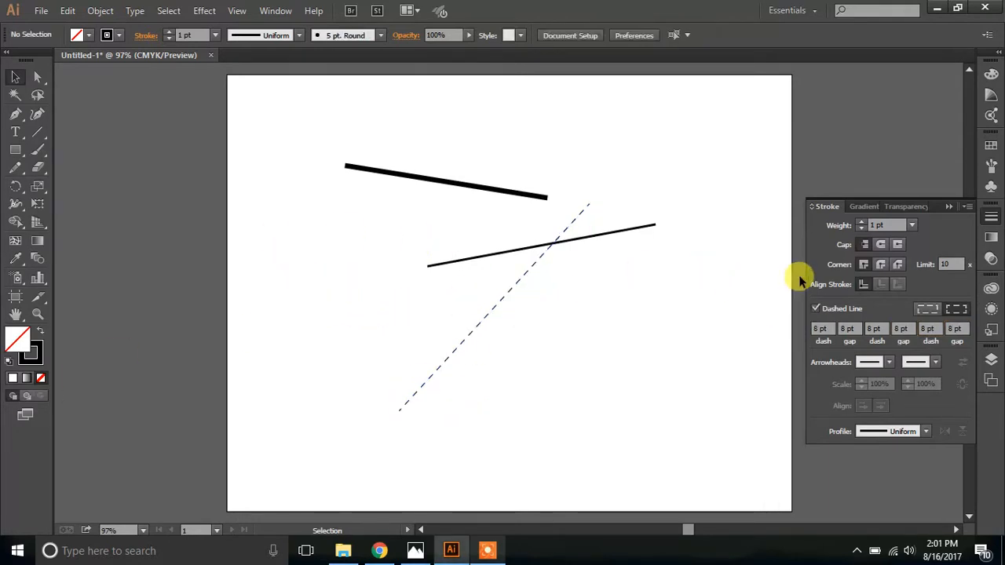
{"action": "left_click", "coordinate": [954, 206]}
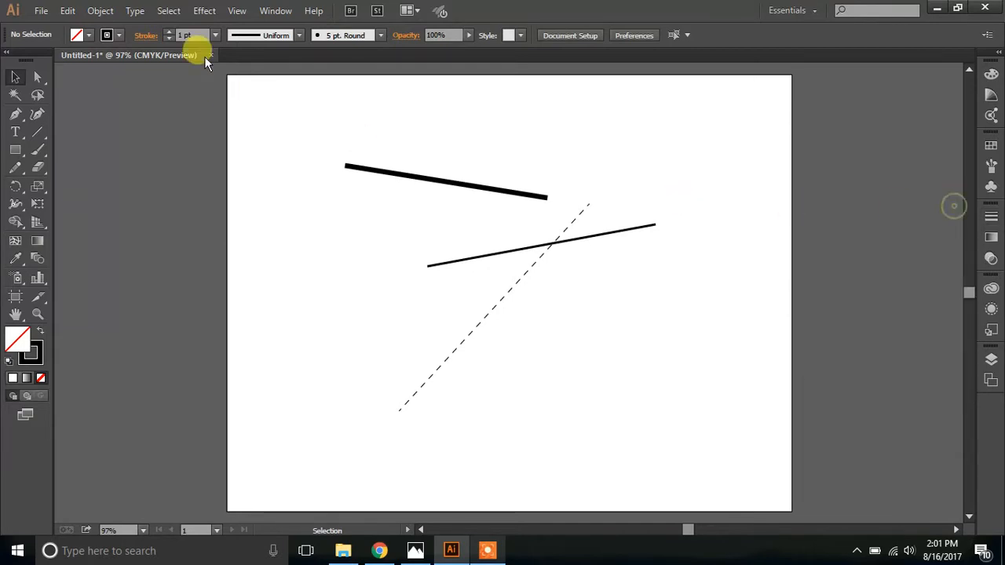
Draw an upright rectangle about 70 pt wide and 144 pt high to the left of the middle line
{"action": "left_click", "coordinate": [21, 157]}
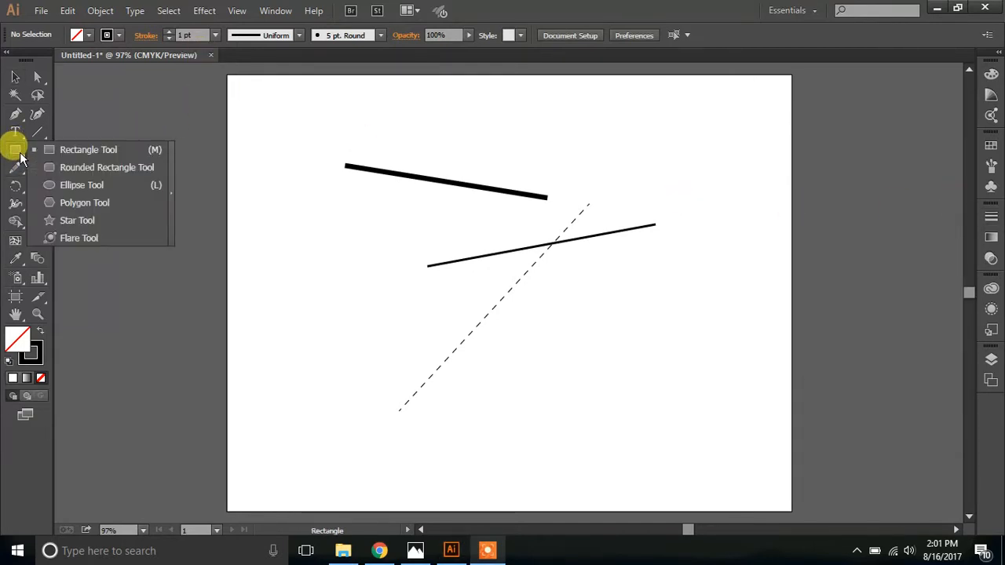
{"action": "left_click_drag", "start_coordinate": [316, 216], "coordinate": [366, 319]}
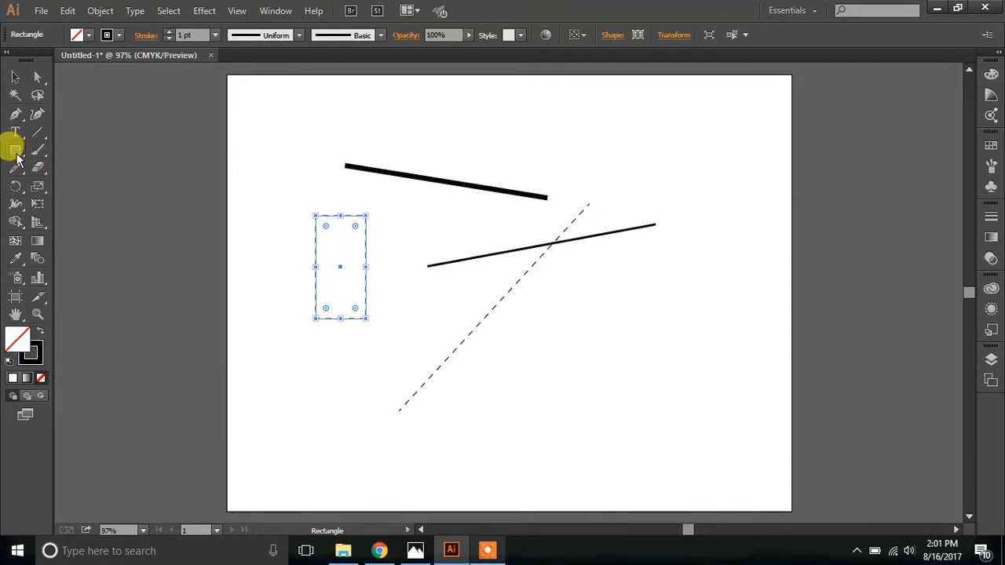
Draw a circle to the right of the steep dashed line and a wide ellipse below it with the Ellipse tool
{"action": "left_click_drag", "start_coordinate": [19, 157], "coordinate": [71, 184]}
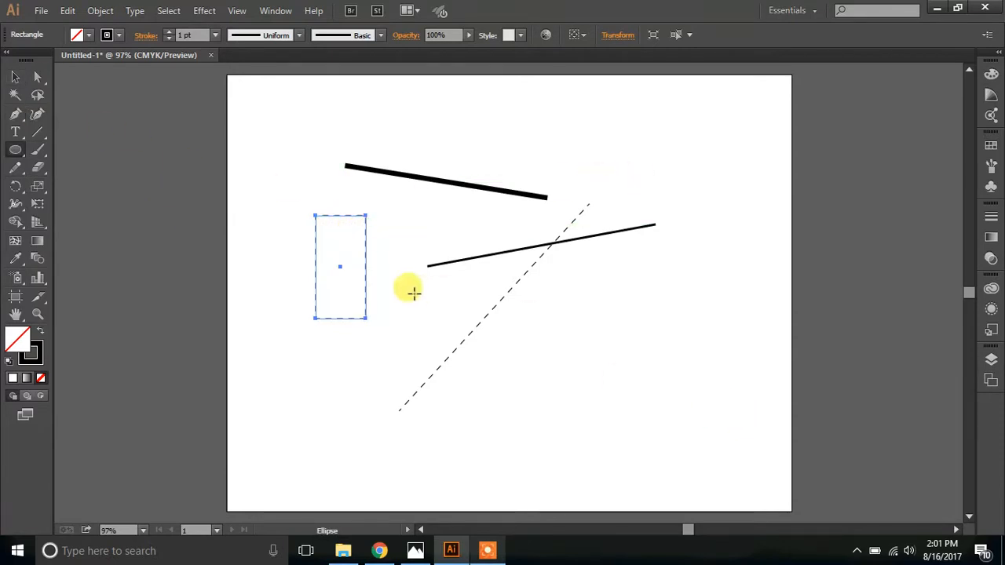
{"action": "left_click_drag", "start_coordinate": [611, 301], "coordinate": [680, 368]}
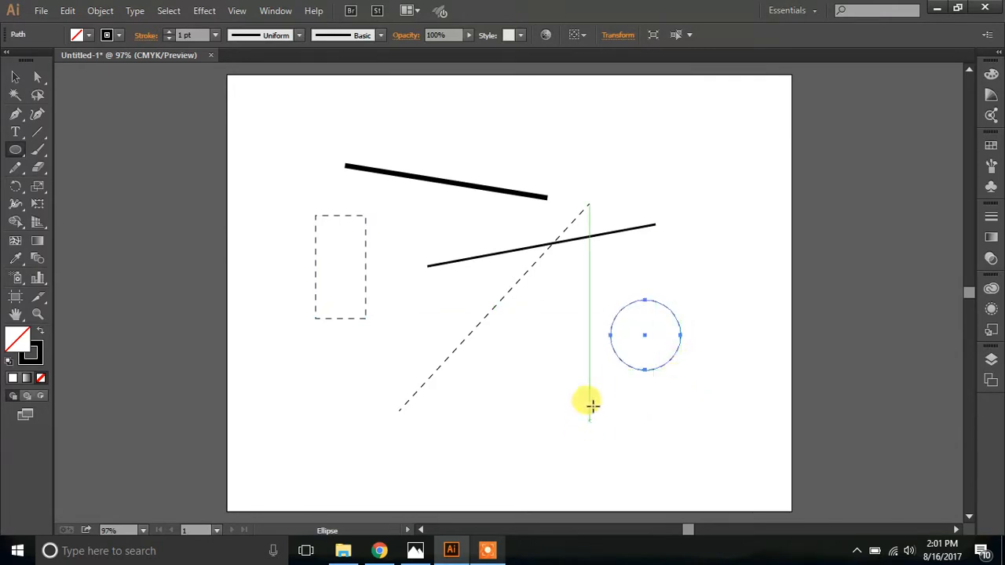
{"action": "left_click_drag", "start_coordinate": [496, 392], "coordinate": [590, 445]}
{"action": "left_click", "coordinate": [15, 76]}
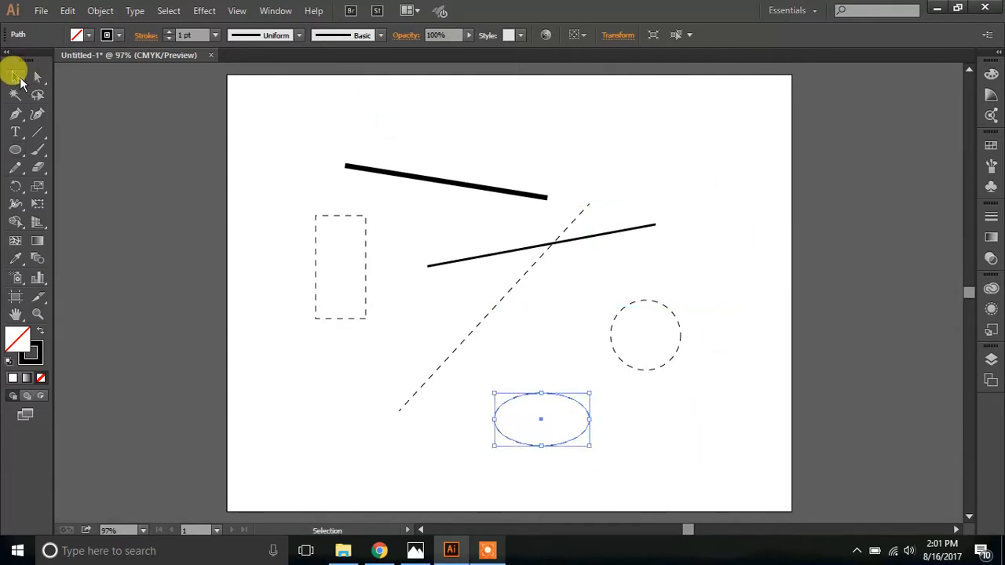
{"action": "left_click", "coordinate": [287, 271]}
{"action": "left_click_drag", "start_coordinate": [714, 433], "coordinate": [524, 332]}
{"action": "left_click", "coordinate": [227, 245]}
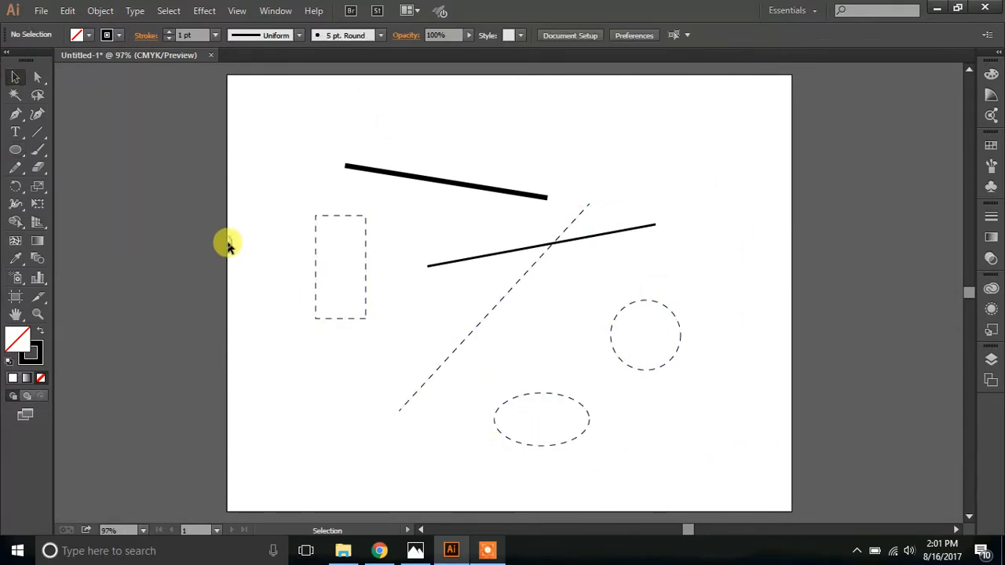
Give the dashed rectangle a solid black fill
{"action": "left_click", "coordinate": [317, 240]}
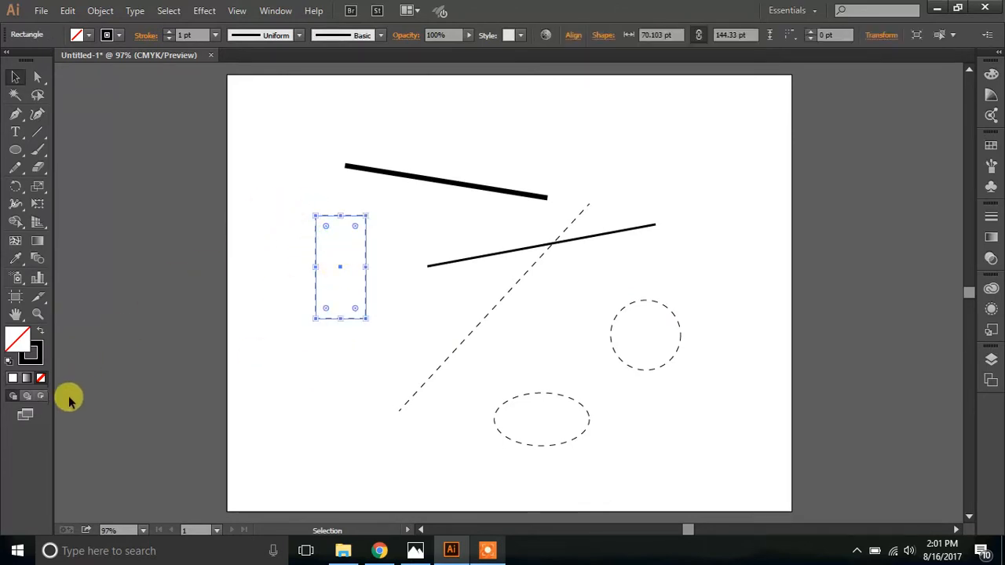
{"action": "left_click", "coordinate": [41, 354]}
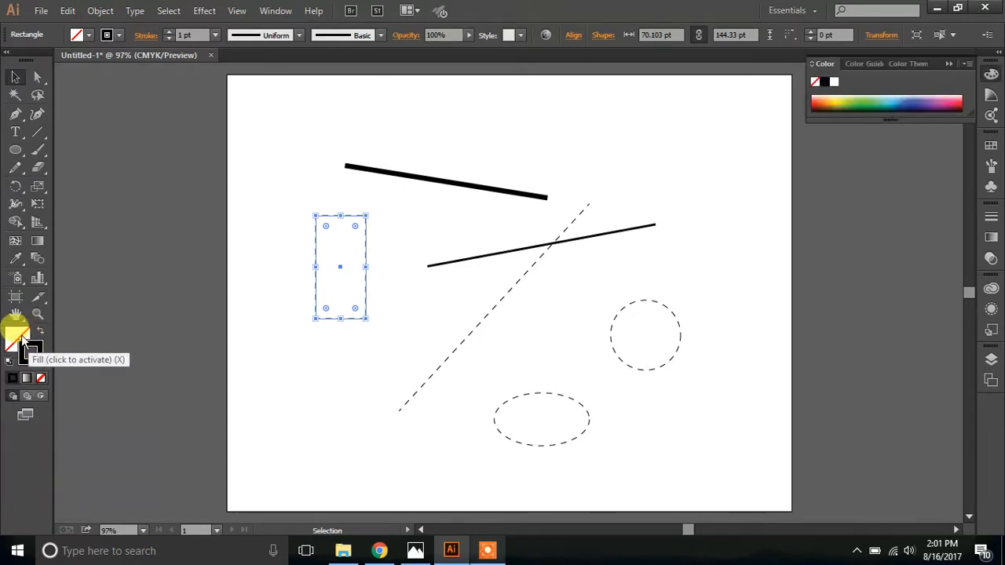
{"action": "left_click", "coordinate": [19, 339]}
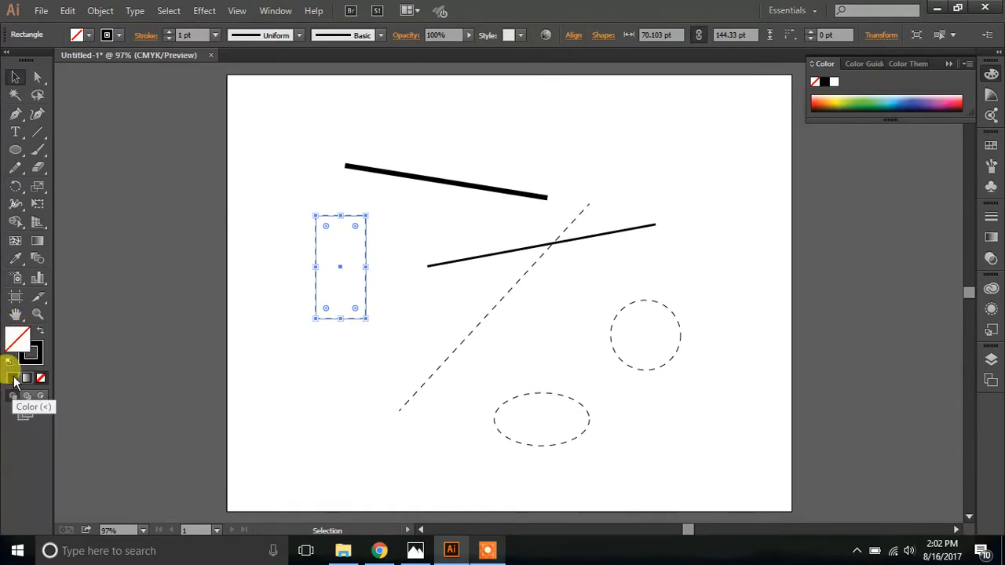
{"action": "left_click", "coordinate": [14, 382]}
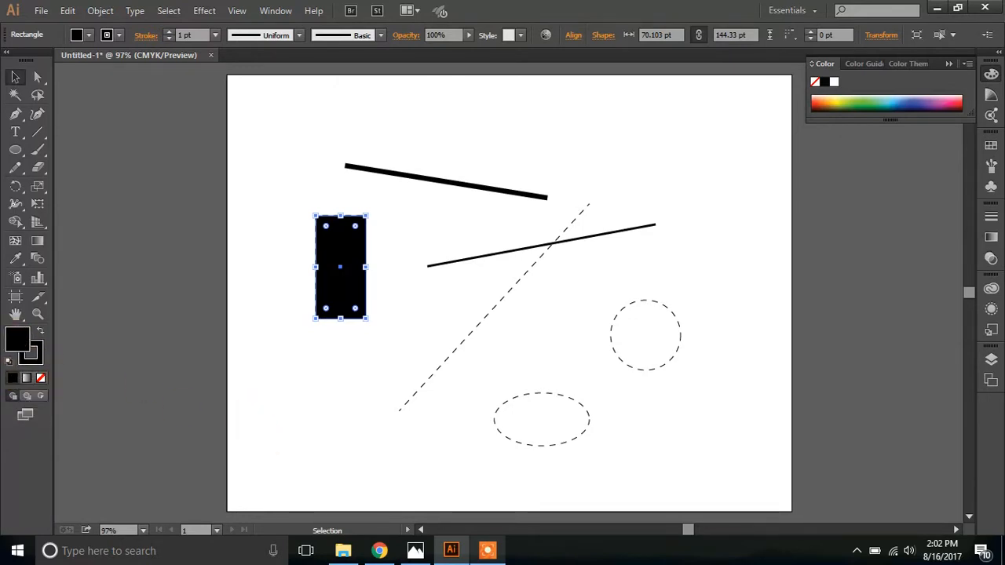
{"action": "left_click", "coordinate": [14, 342]}
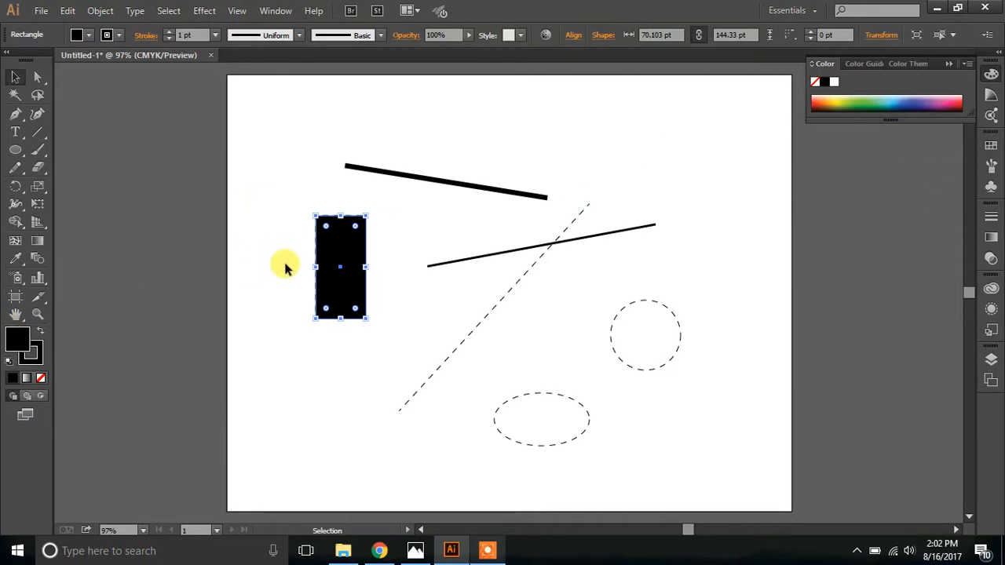
Enlarge the color spectrum and change the rectangle's fill to a light teal green picked from it
{"action": "left_click", "coordinate": [869, 63]}
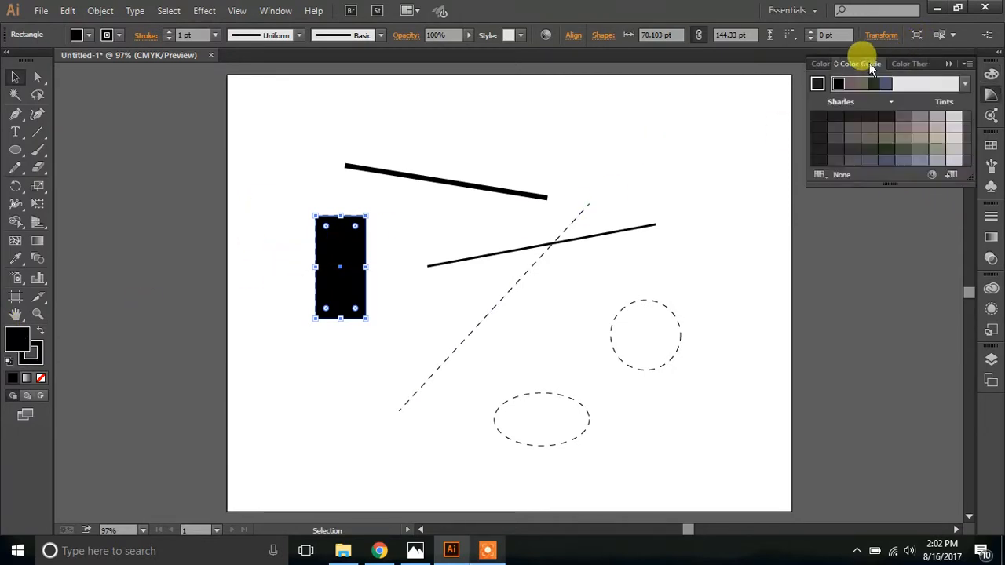
{"action": "left_click", "coordinate": [911, 64]}
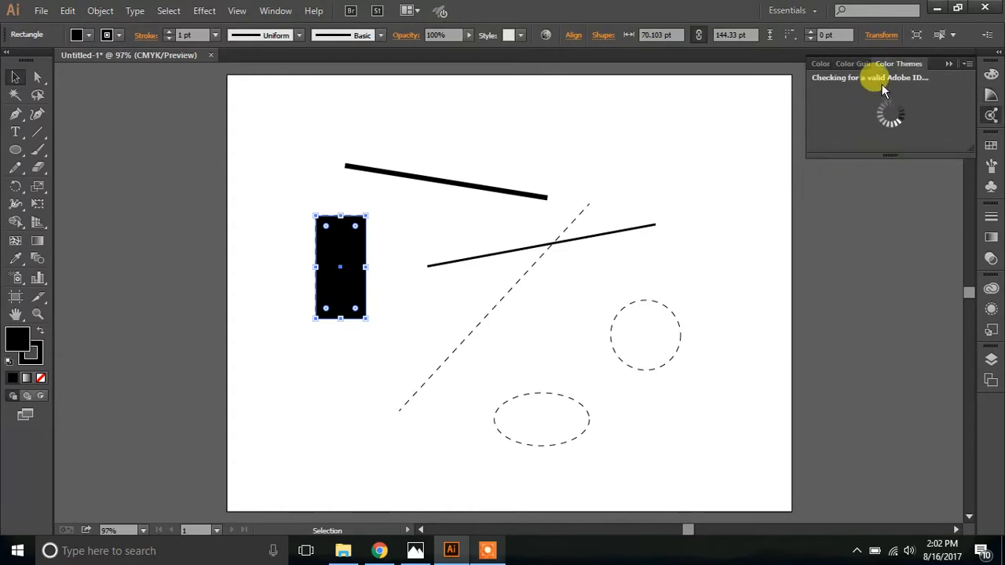
{"action": "left_click", "coordinate": [822, 64]}
{"action": "left_click", "coordinate": [879, 103]}
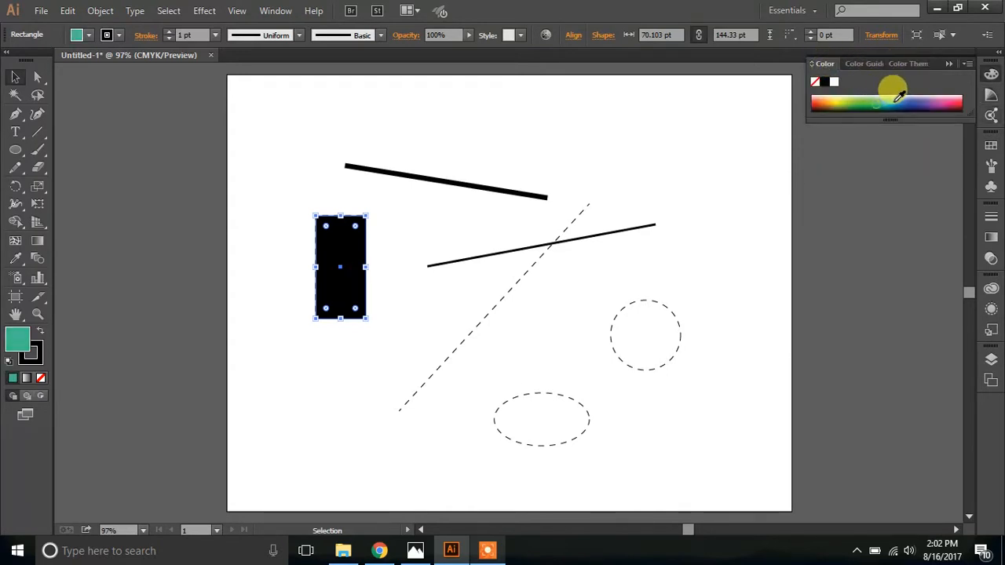
{"action": "left_click", "coordinate": [908, 103]}
{"action": "left_click", "coordinate": [888, 100]}
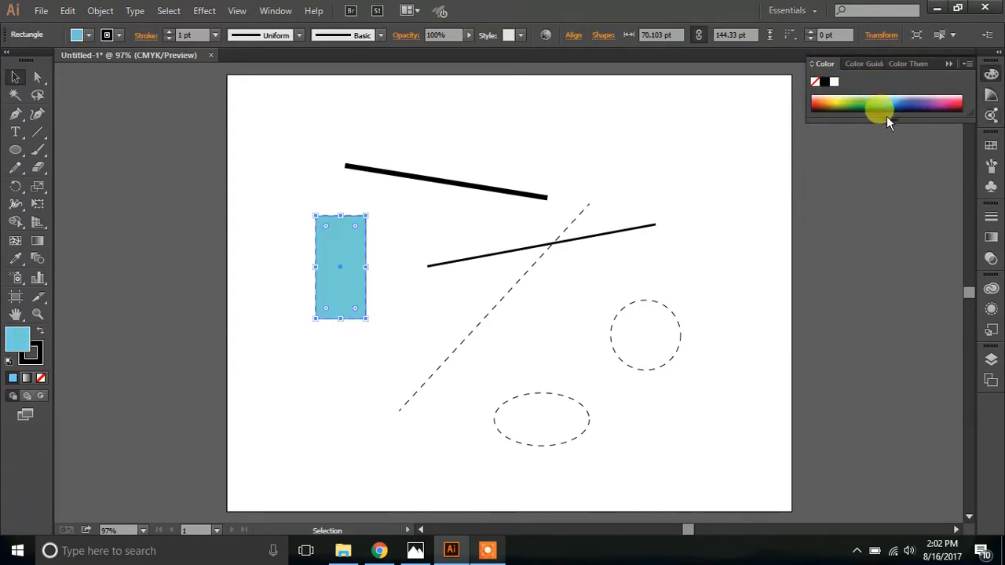
{"action": "left_click_drag", "start_coordinate": [883, 119], "coordinate": [865, 253]}
{"action": "left_click_drag", "start_coordinate": [861, 159], "coordinate": [872, 130]}
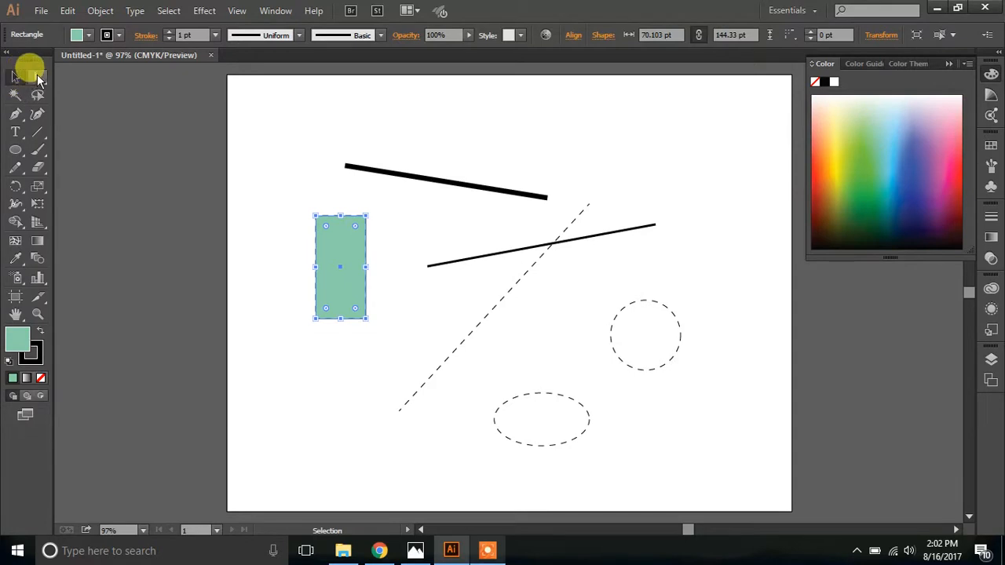
{"action": "left_click", "coordinate": [148, 171]}
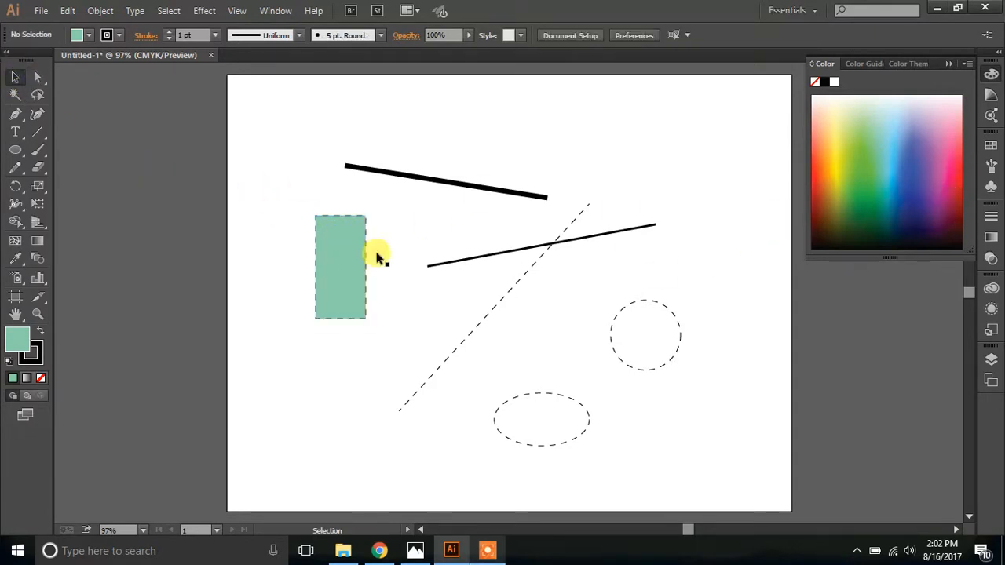
{"action": "left_click", "coordinate": [949, 66]}
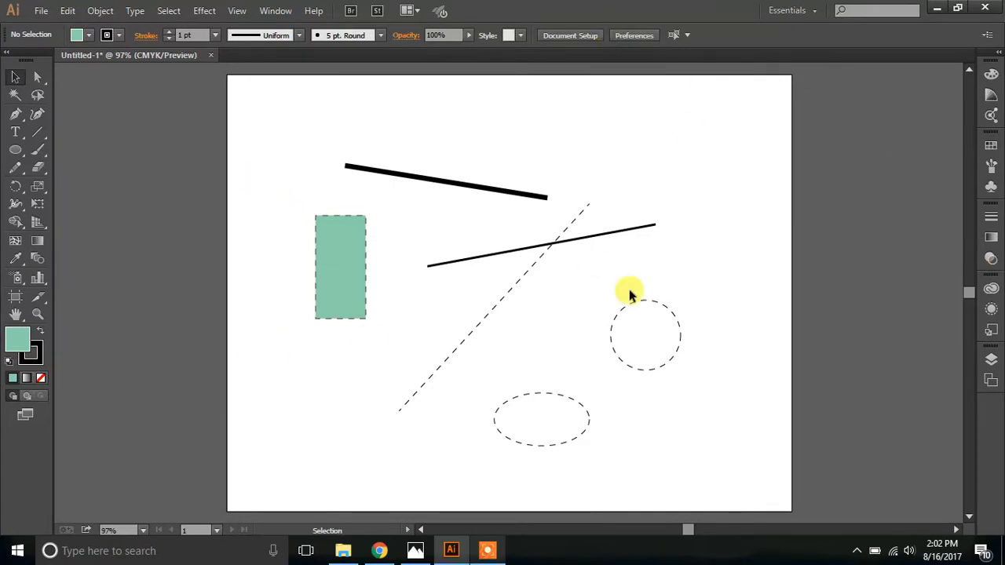
{"action": "left_click_drag", "start_coordinate": [693, 449], "coordinate": [475, 327]}
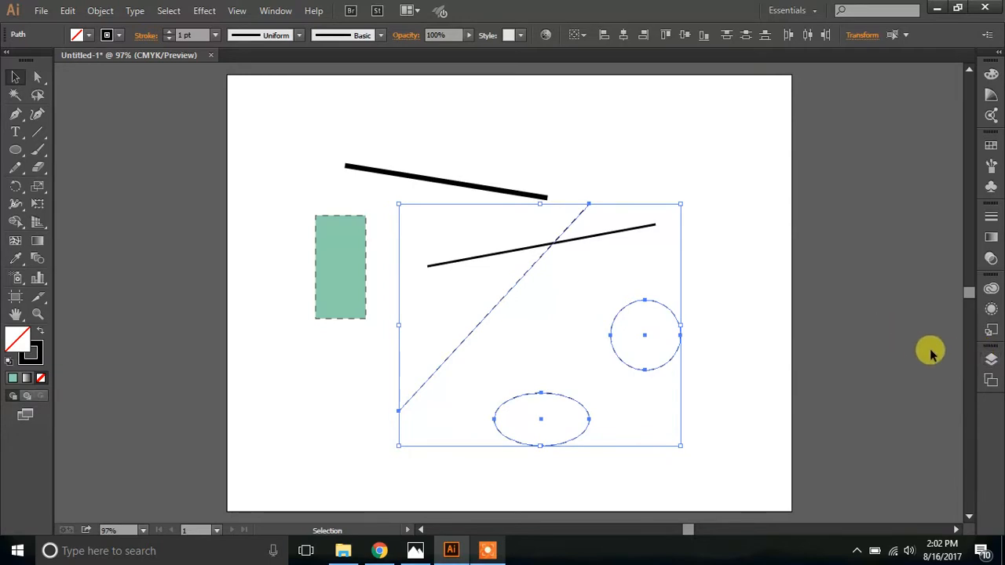
{"action": "left_click", "coordinate": [858, 319]}
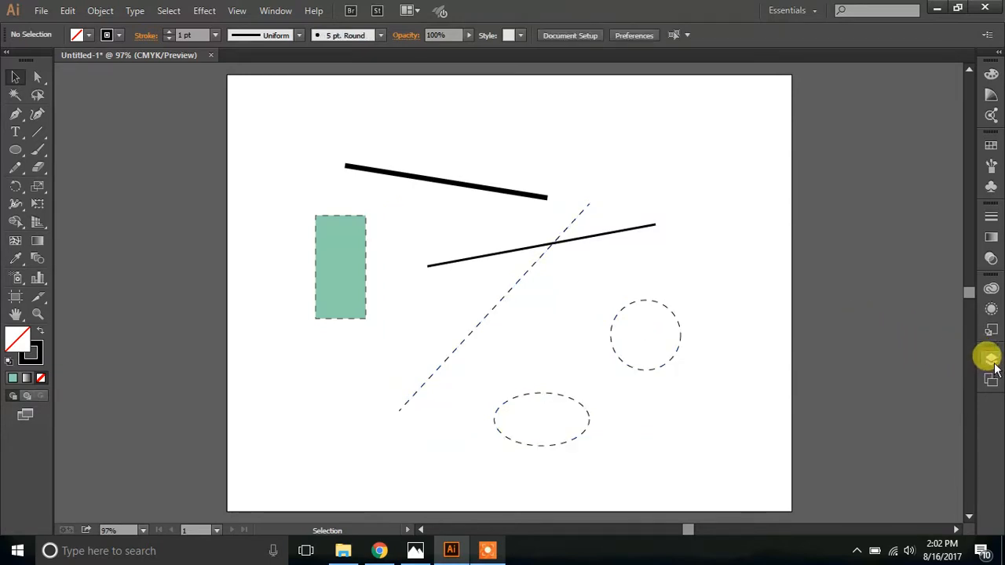
Create a new layer named Layer 2 with the Light Red layer color
{"action": "left_click", "coordinate": [991, 359]}
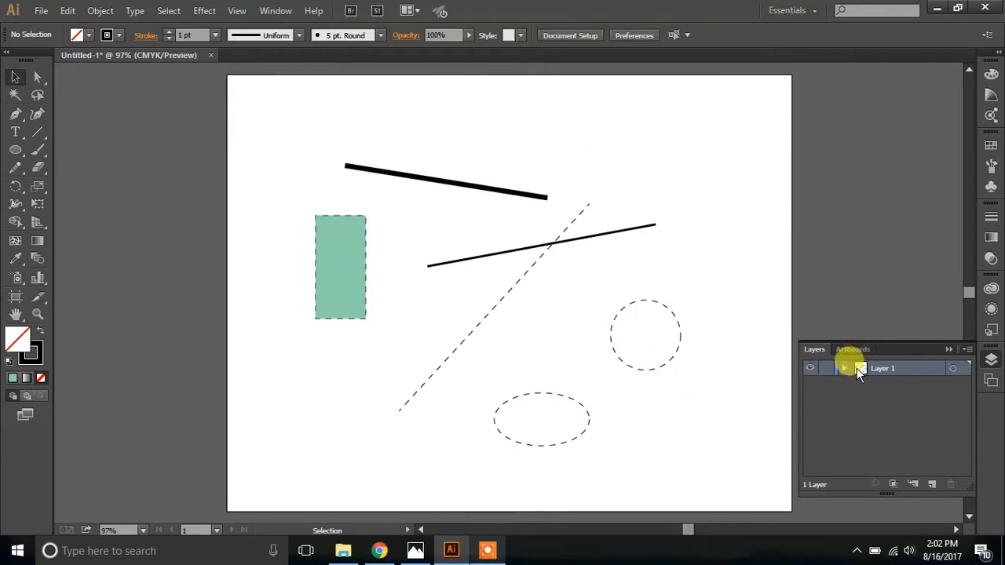
{"action": "left_click", "coordinate": [967, 349]}
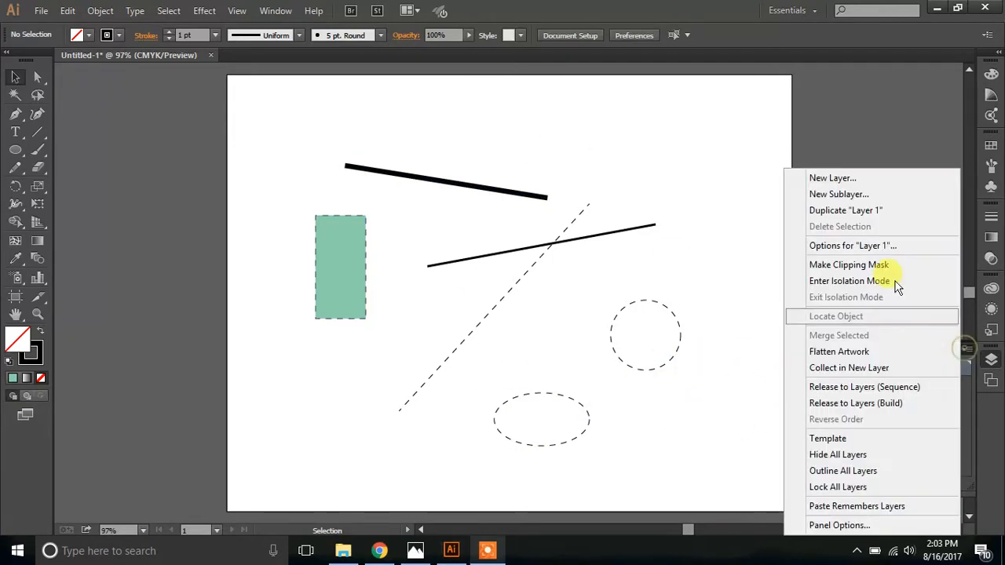
{"action": "left_click", "coordinate": [808, 176]}
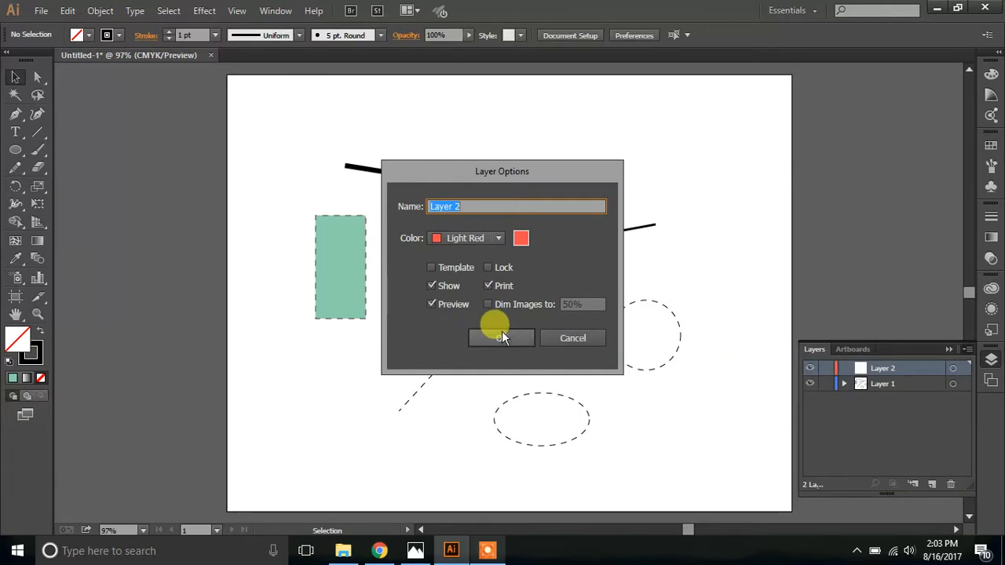
{"action": "left_click", "coordinate": [501, 336]}
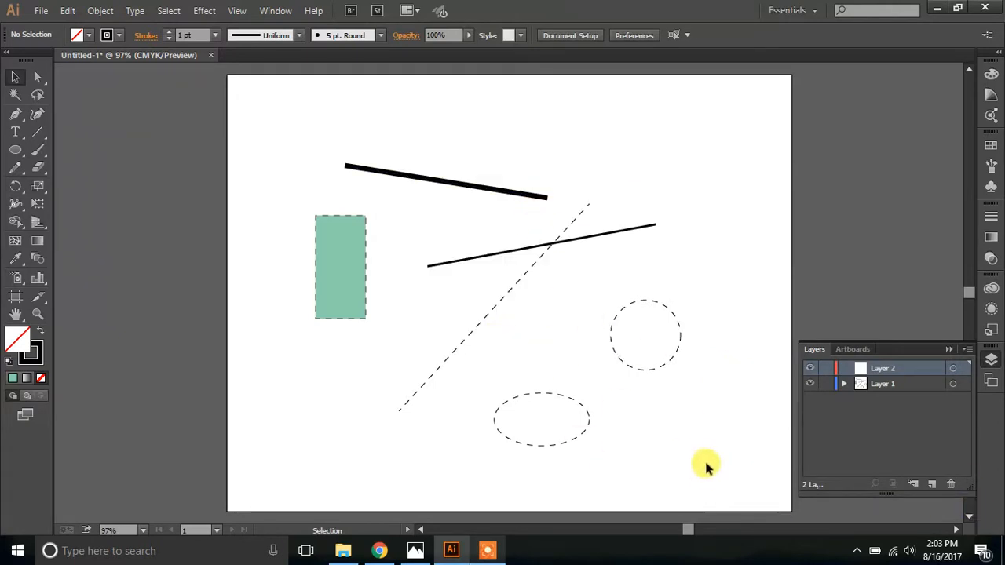
Move the steep dashed line, the dashed circle and the dashed ellipse together from Layer 1 to Layer 2
{"action": "left_click_drag", "start_coordinate": [612, 418], "coordinate": [447, 291]}
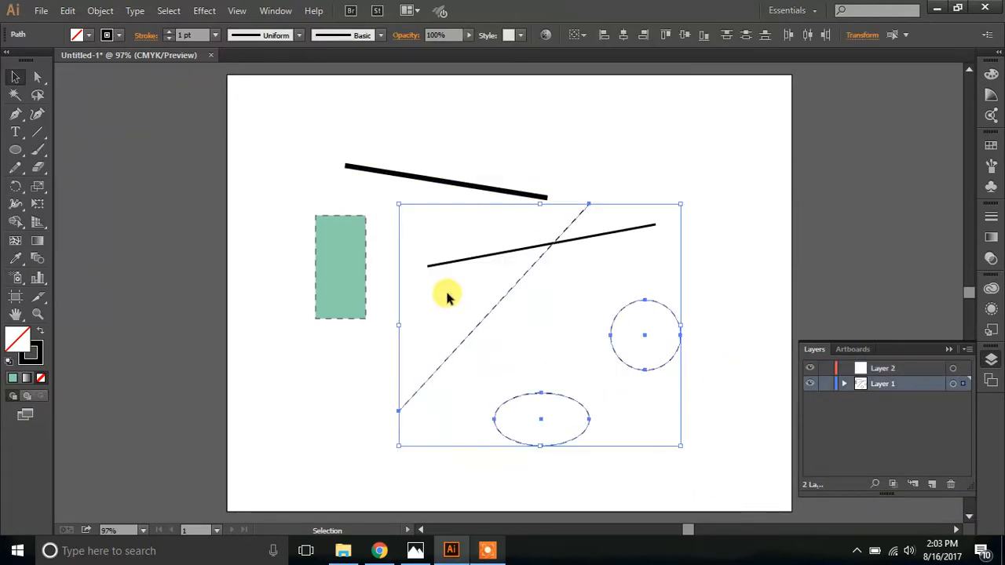
{"action": "left_click", "coordinate": [710, 259]}
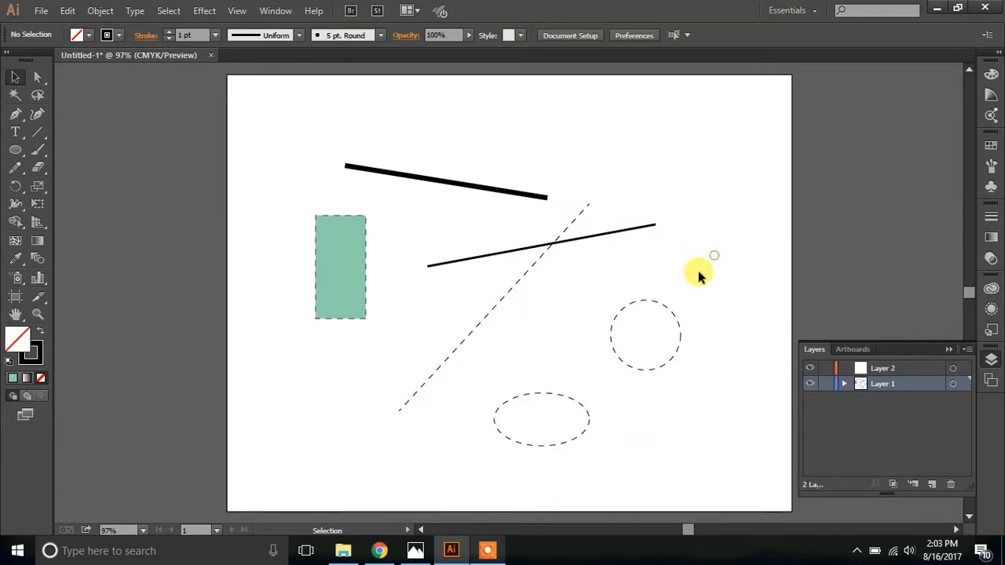
{"action": "left_click_drag", "start_coordinate": [690, 434], "coordinate": [460, 293]}
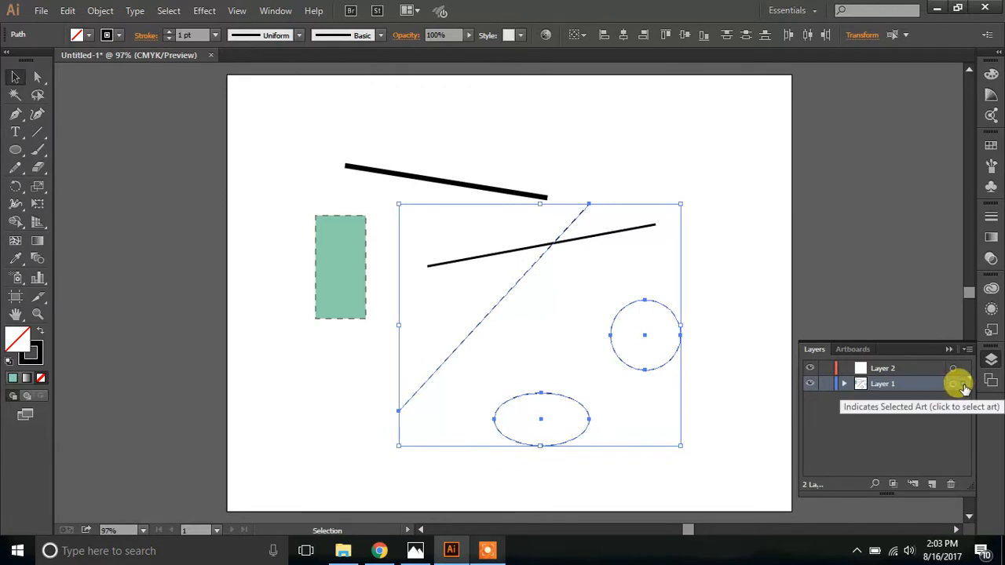
{"action": "left_click_drag", "start_coordinate": [964, 389], "coordinate": [964, 368]}
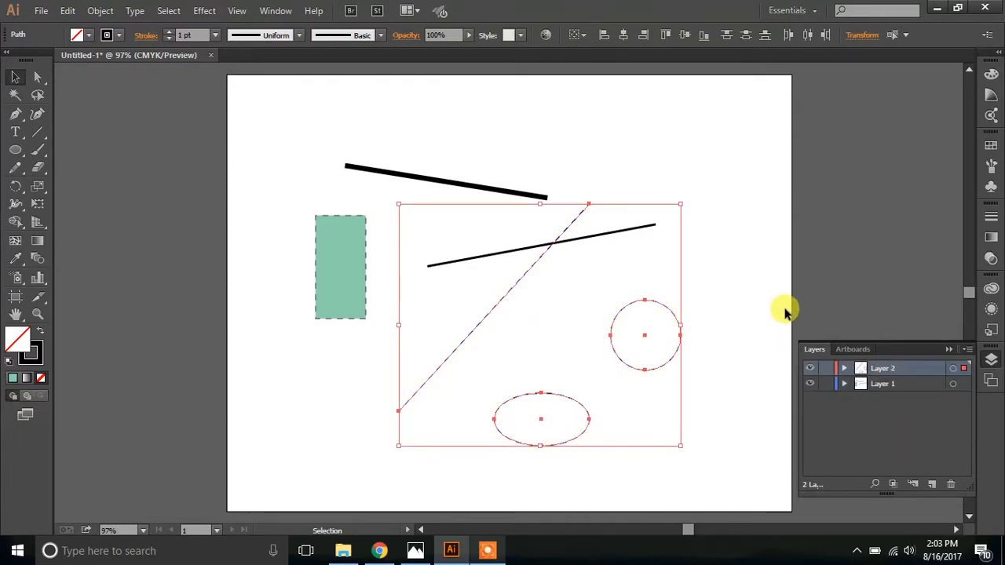
{"action": "left_click", "coordinate": [753, 292]}
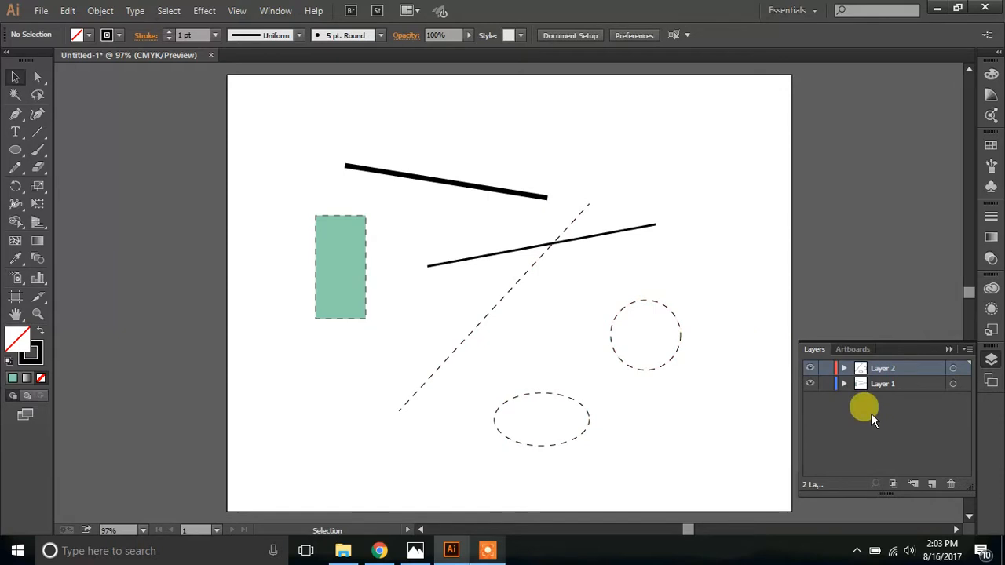
Hide and show Layer 2 and Layer 1 in turn to check which objects each layer holds
{"action": "left_click", "coordinate": [809, 367]}
{"action": "left_click", "coordinate": [809, 384]}
{"action": "left_click", "coordinate": [808, 368]}
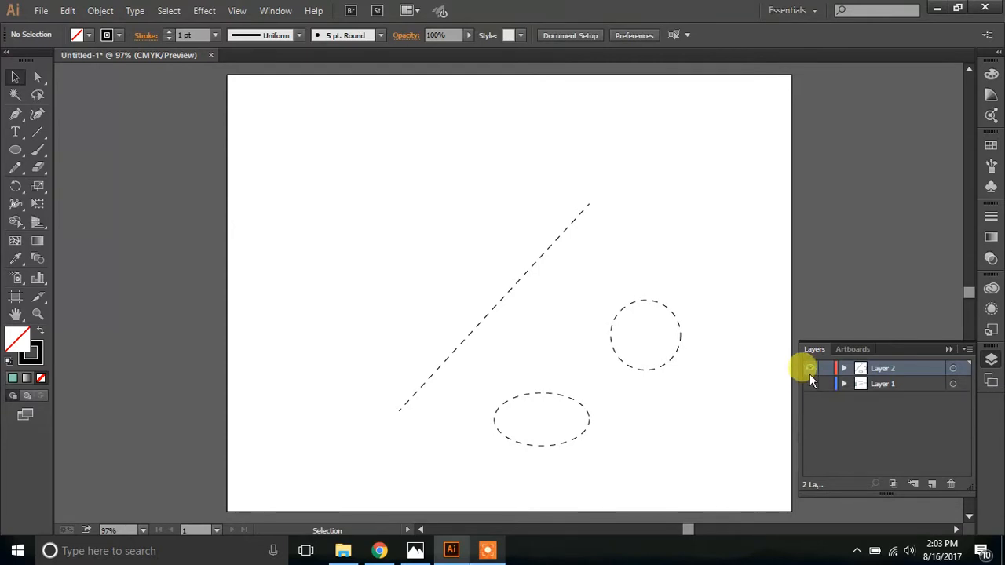
{"action": "left_click", "coordinate": [809, 384]}
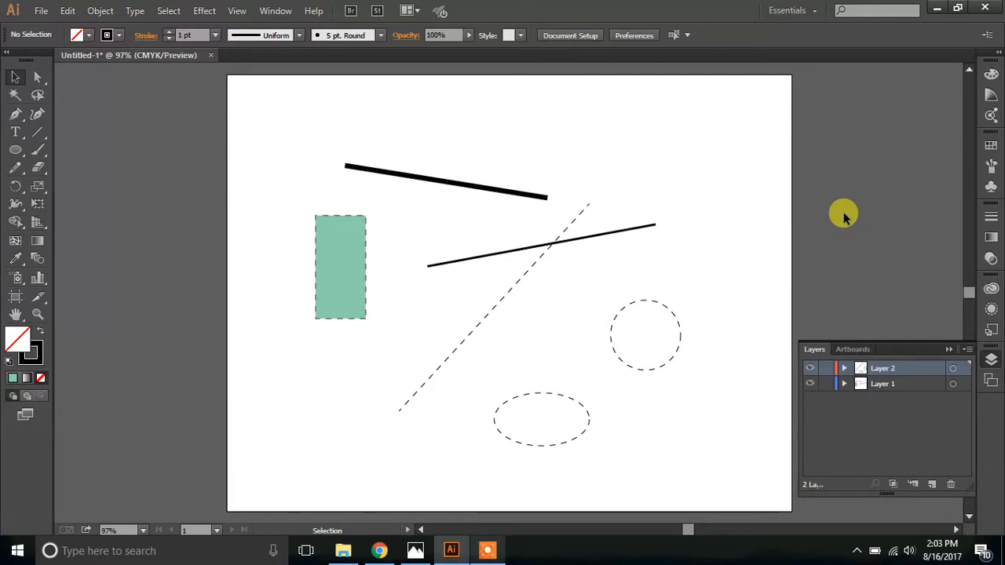
{"action": "left_click", "coordinate": [485, 550]}
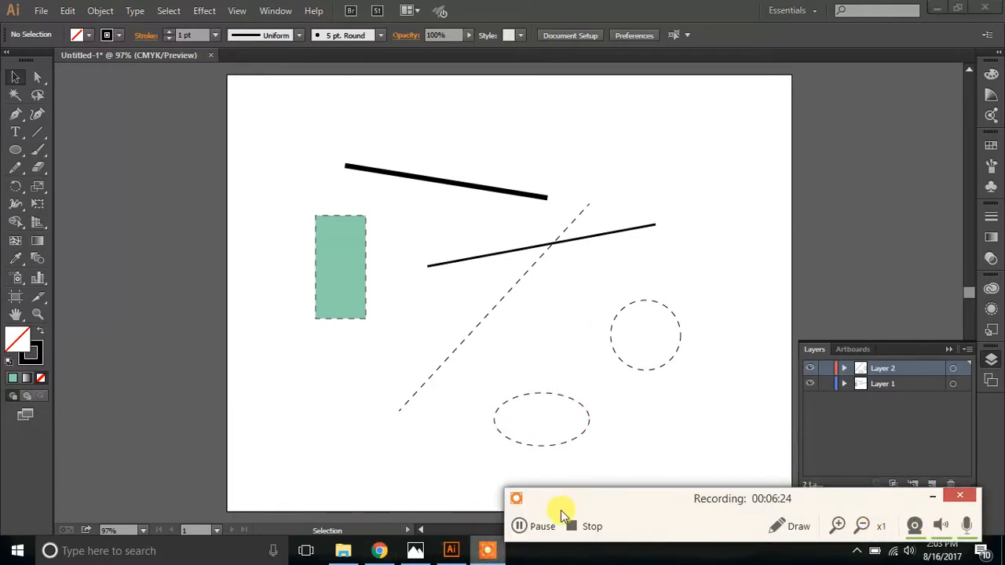
{"action": "left_click", "coordinate": [579, 526]}
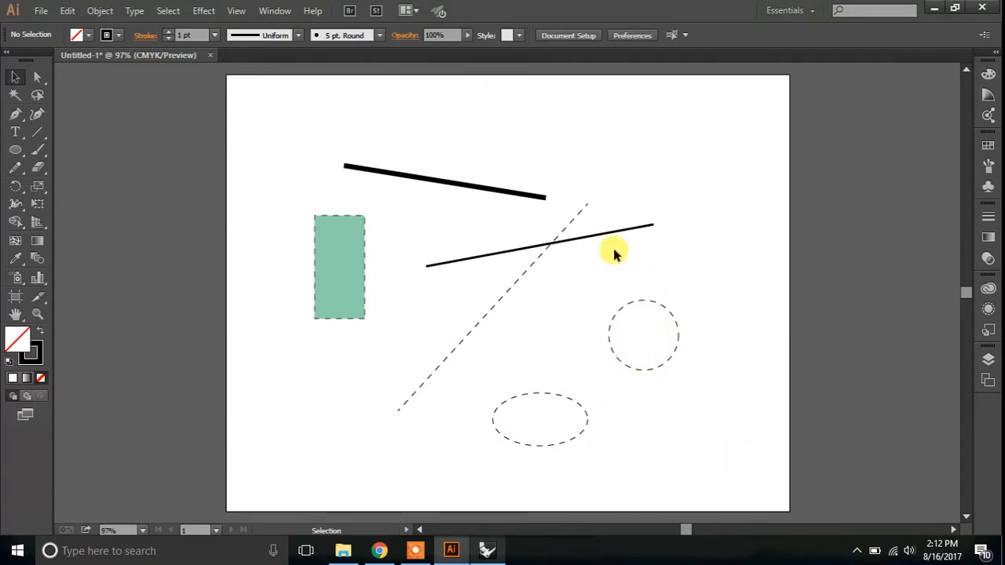
Copy the middle line's solid 3 pt stroke onto the dashed circle with the Eyedropper tool
{"action": "left_click", "coordinate": [611, 333]}
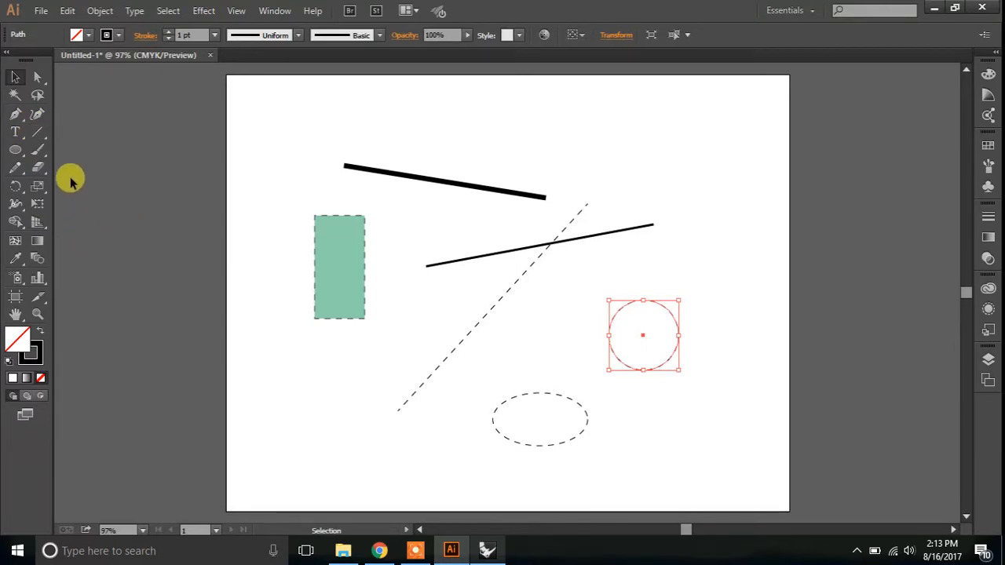
{"action": "left_click", "coordinate": [16, 261]}
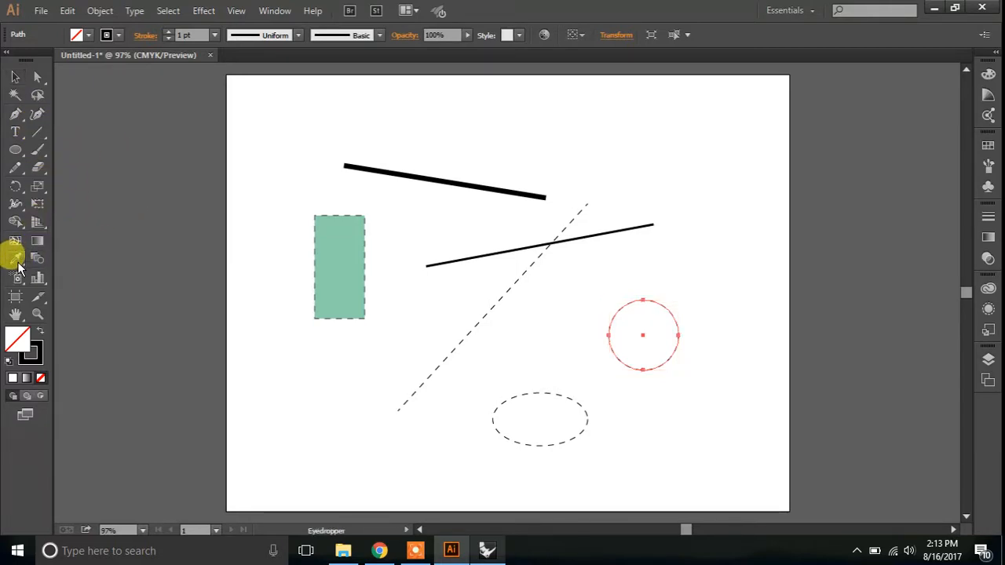
{"action": "left_click", "coordinate": [610, 228]}
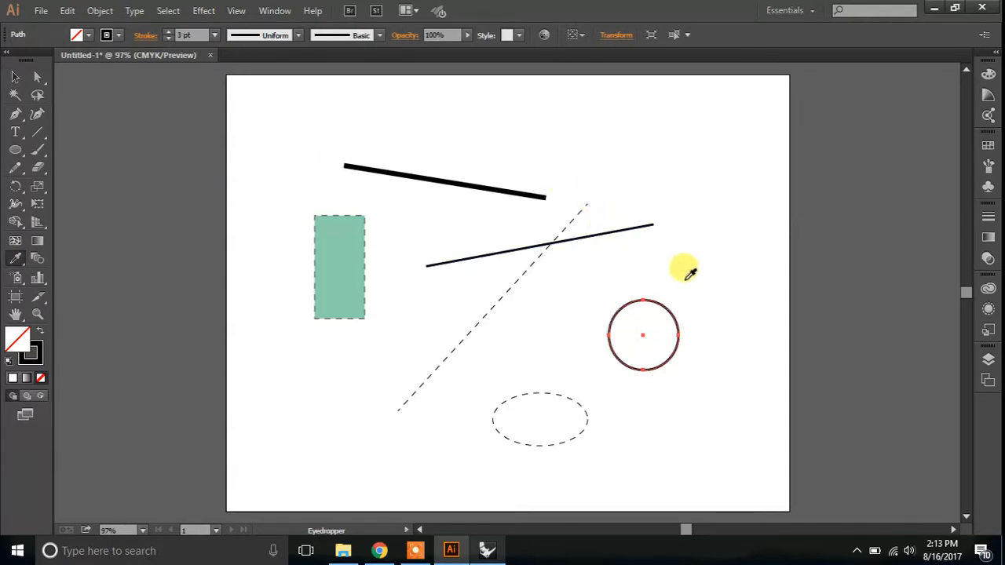
{"action": "left_click", "coordinate": [15, 76]}
{"action": "left_click", "coordinate": [711, 234]}
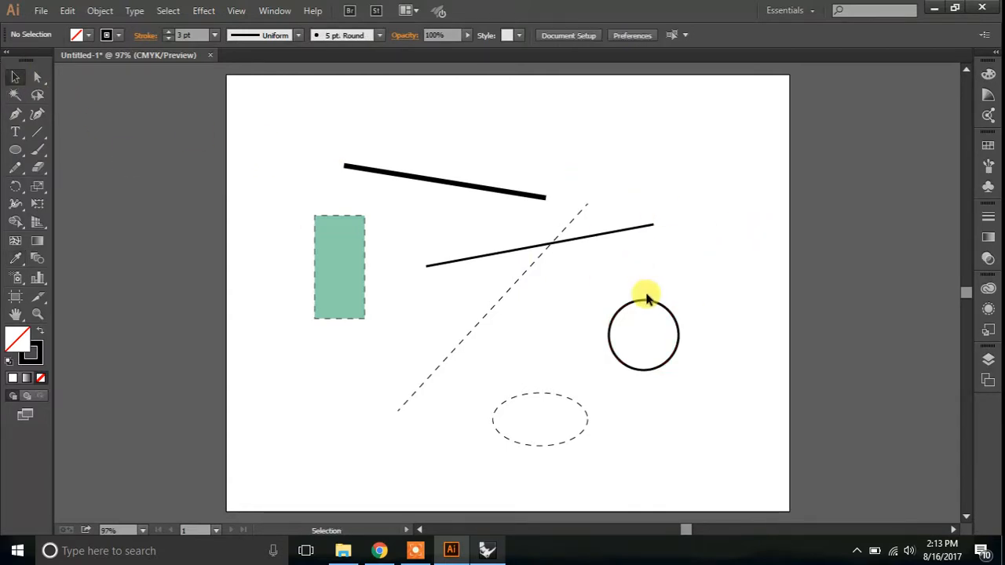
Apply the middle line's solid 3 pt stroke to the dashed ellipse with the Eyedropper tool
{"action": "left_click", "coordinate": [554, 400]}
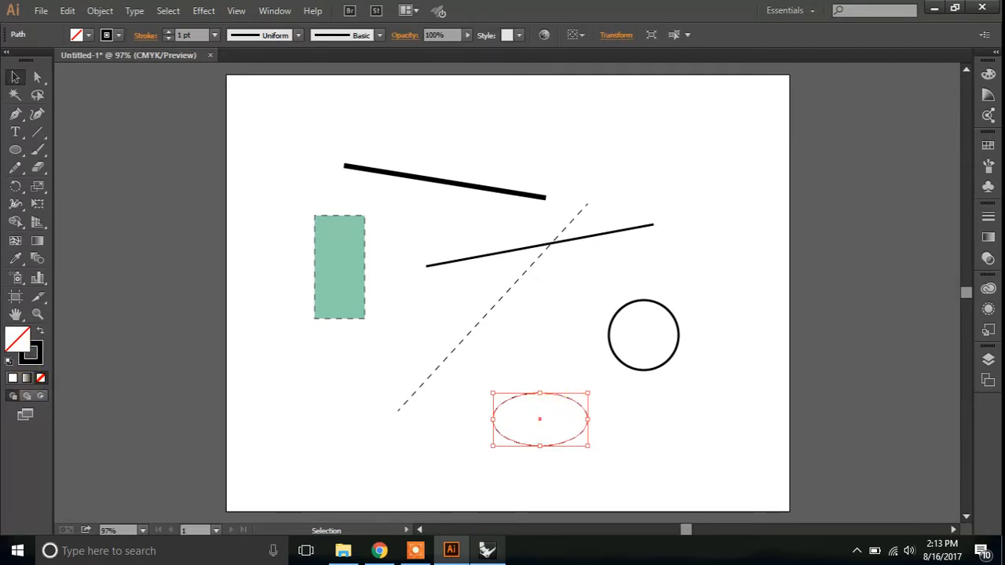
{"action": "left_click", "coordinate": [15, 257]}
{"action": "left_click", "coordinate": [595, 229]}
{"action": "left_click", "coordinate": [15, 79]}
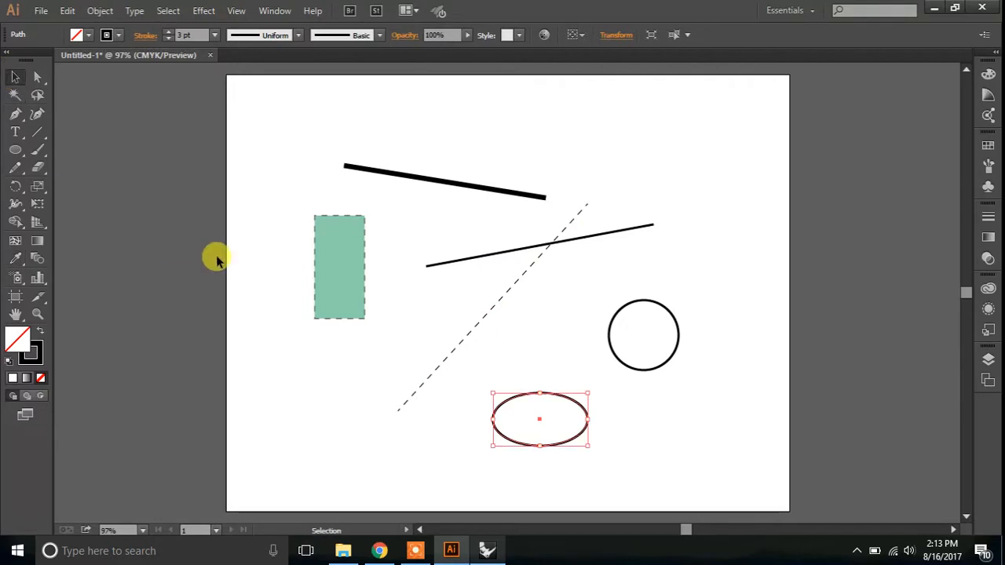
{"action": "left_click", "coordinate": [263, 261]}
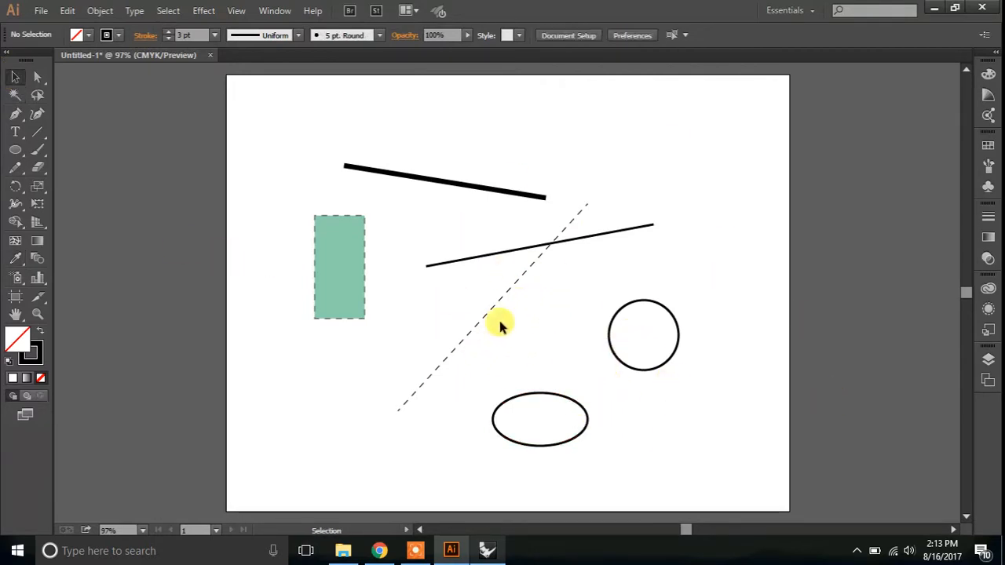
{"action": "left_click", "coordinate": [511, 203]}
{"action": "left_click", "coordinate": [395, 252]}
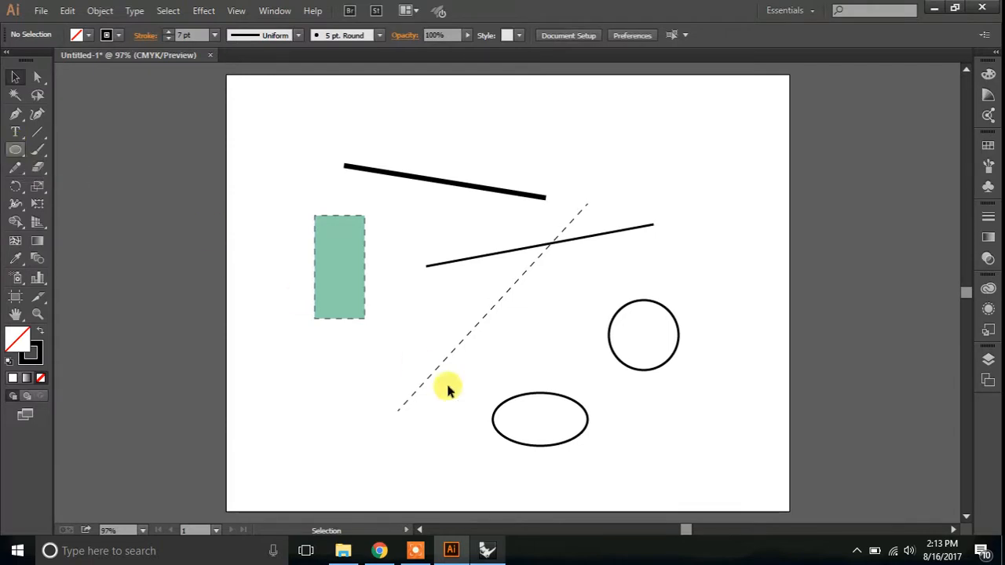
{"action": "left_click", "coordinate": [502, 405]}
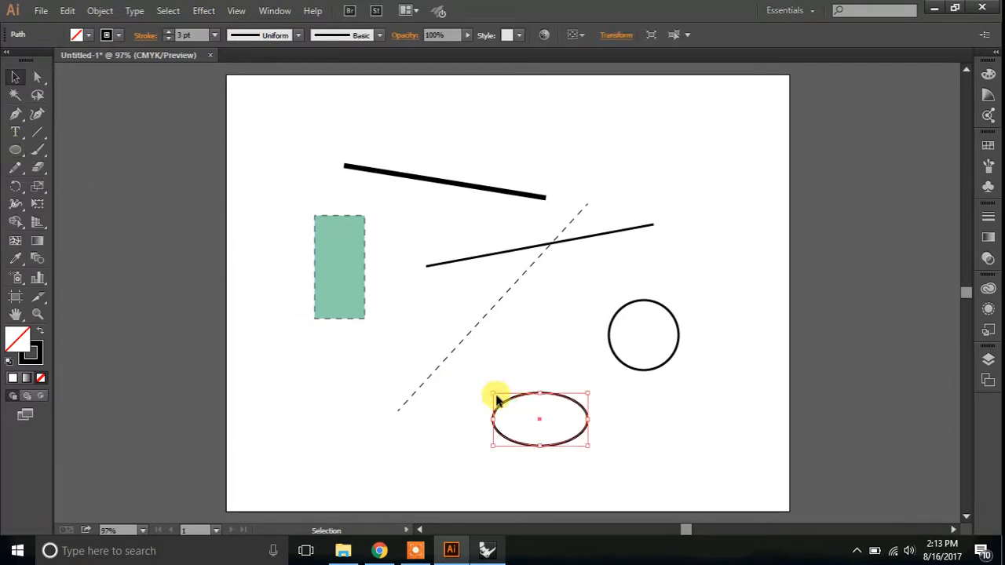
{"action": "left_click", "coordinate": [516, 420]}
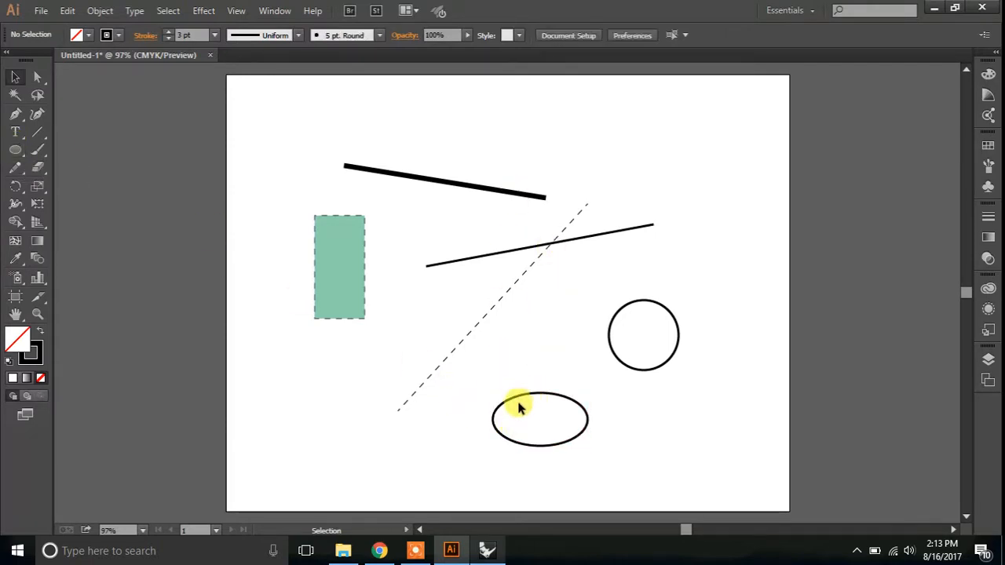
Enlarge the ellipse up and to the left across the steep dashed line and tilt it slightly clockwise
{"action": "left_click", "coordinate": [492, 421]}
{"action": "left_click_drag", "start_coordinate": [490, 393], "coordinate": [429, 308]}
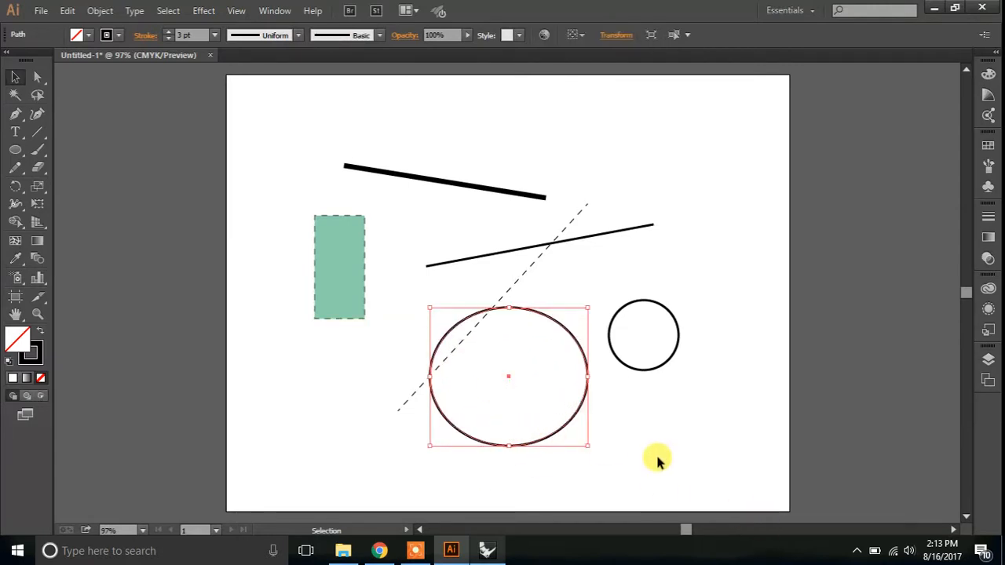
{"action": "left_click", "coordinate": [569, 338]}
{"action": "left_click_drag", "start_coordinate": [570, 334], "coordinate": [573, 288]}
{"action": "left_click_drag", "start_coordinate": [490, 284], "coordinate": [523, 313]}
{"action": "left_click", "coordinate": [589, 314]}
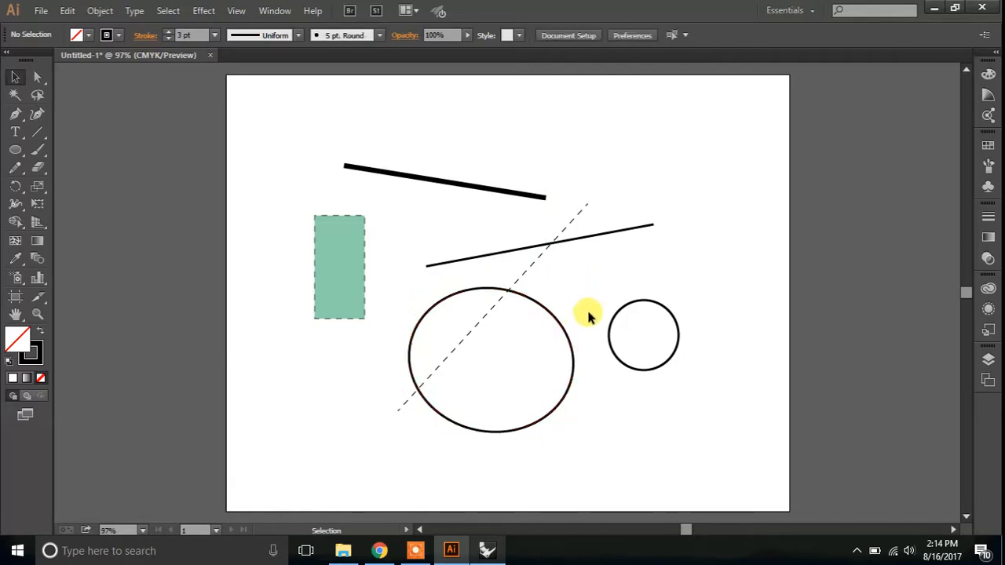
Resize and rotate the tilted ellipse into a large, nearly round circle reaching up to the middle line
{"action": "left_click", "coordinate": [559, 323]}
{"action": "left_click_drag", "start_coordinate": [586, 305], "coordinate": [558, 381]}
{"action": "left_click", "coordinate": [559, 350]}
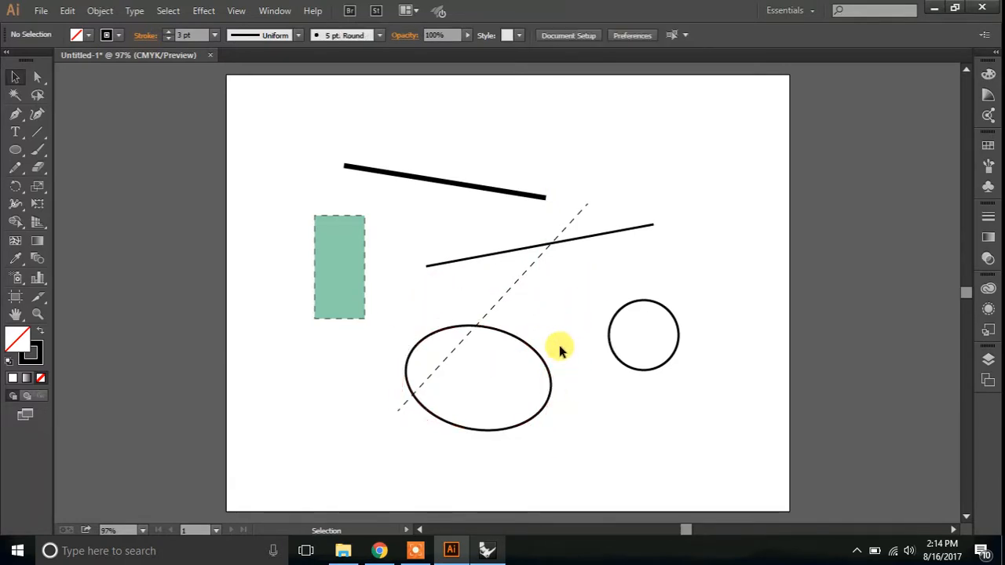
{"action": "left_click", "coordinate": [550, 359]}
{"action": "left_click_drag", "start_coordinate": [562, 339], "coordinate": [580, 314]}
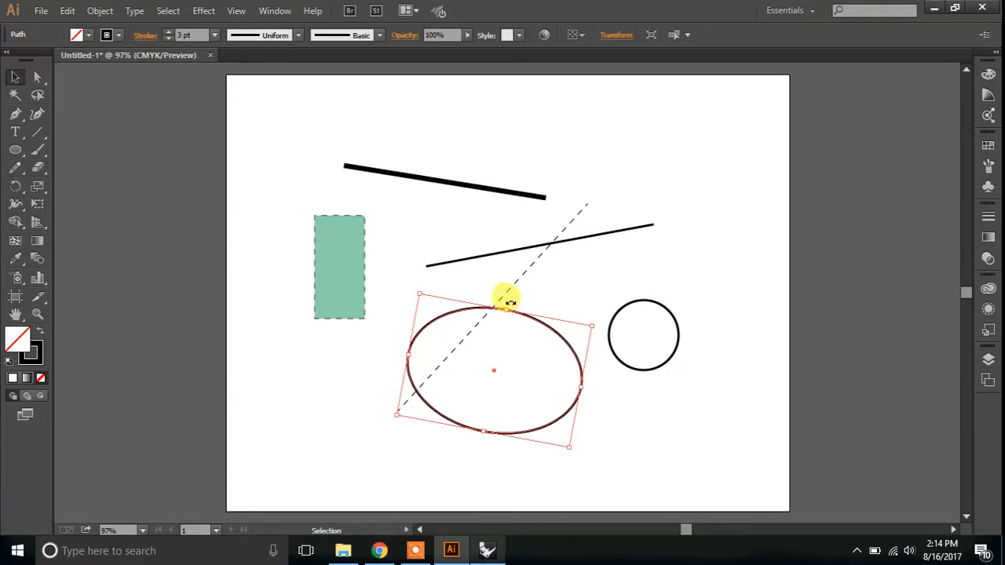
{"action": "left_click_drag", "start_coordinate": [510, 301], "coordinate": [428, 273]}
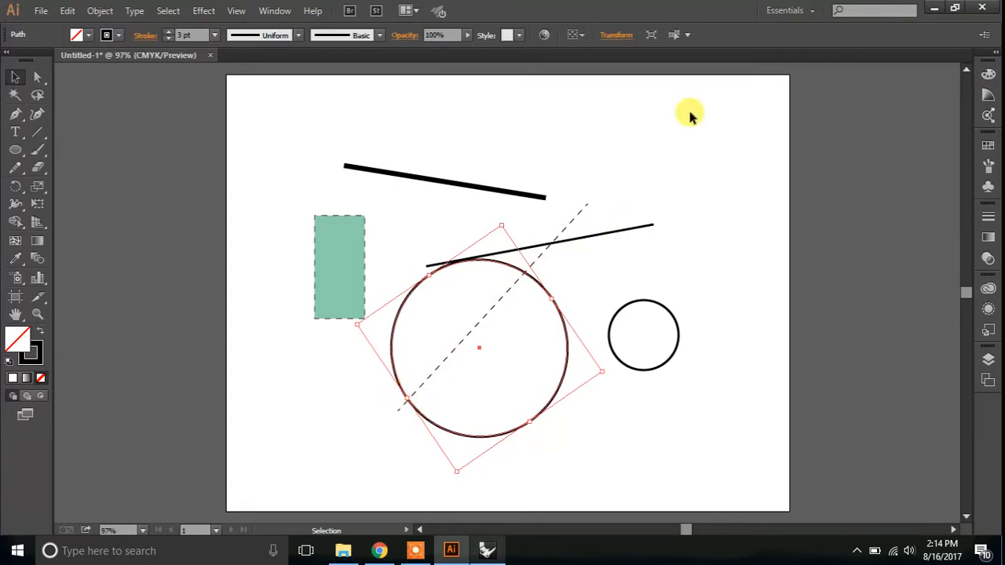
Fill the large circle with a black shade from the Color Guide
{"action": "left_click", "coordinate": [987, 78]}
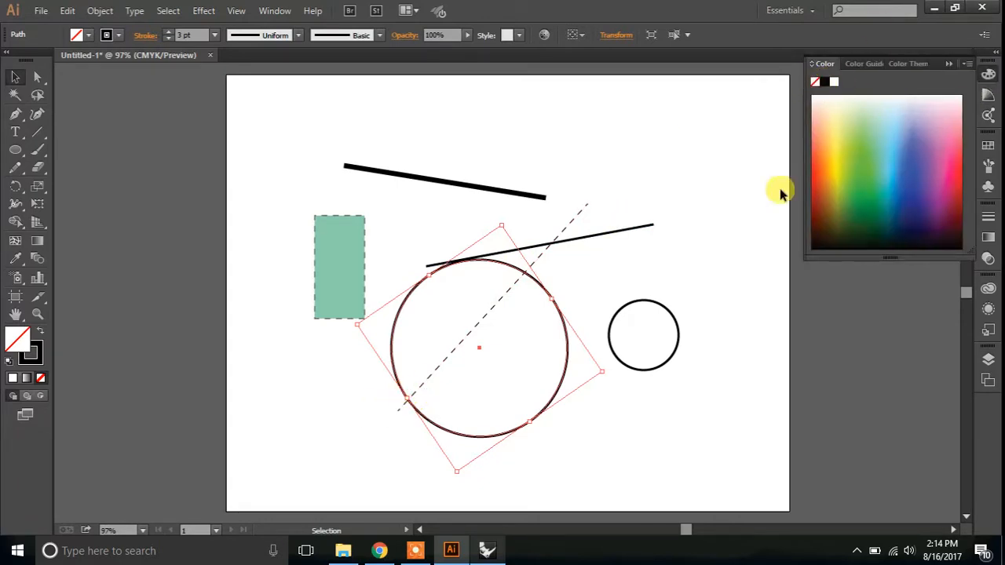
{"action": "left_click", "coordinate": [706, 246]}
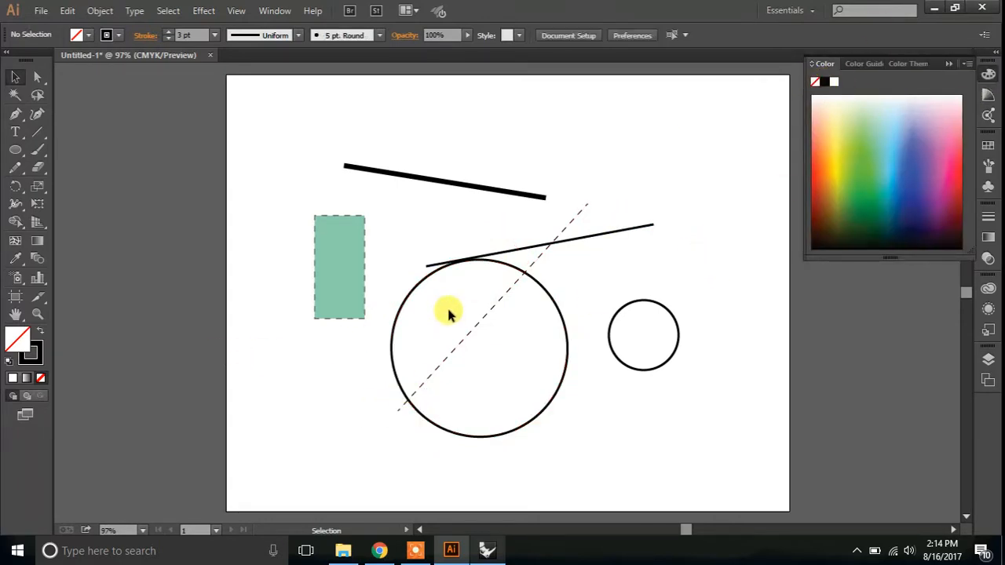
{"action": "left_click", "coordinate": [511, 263]}
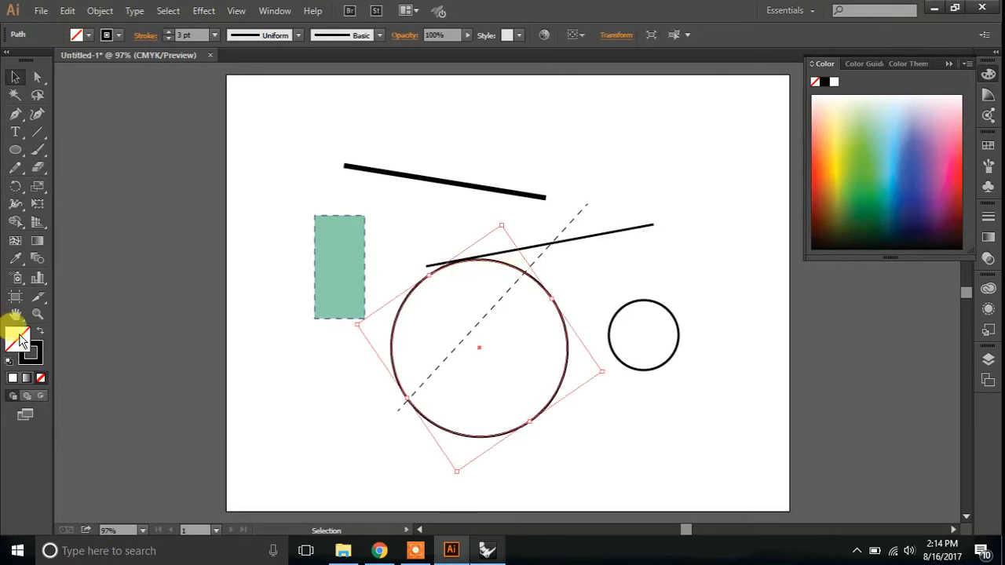
{"action": "left_click", "coordinate": [863, 63]}
{"action": "left_click", "coordinate": [819, 130]}
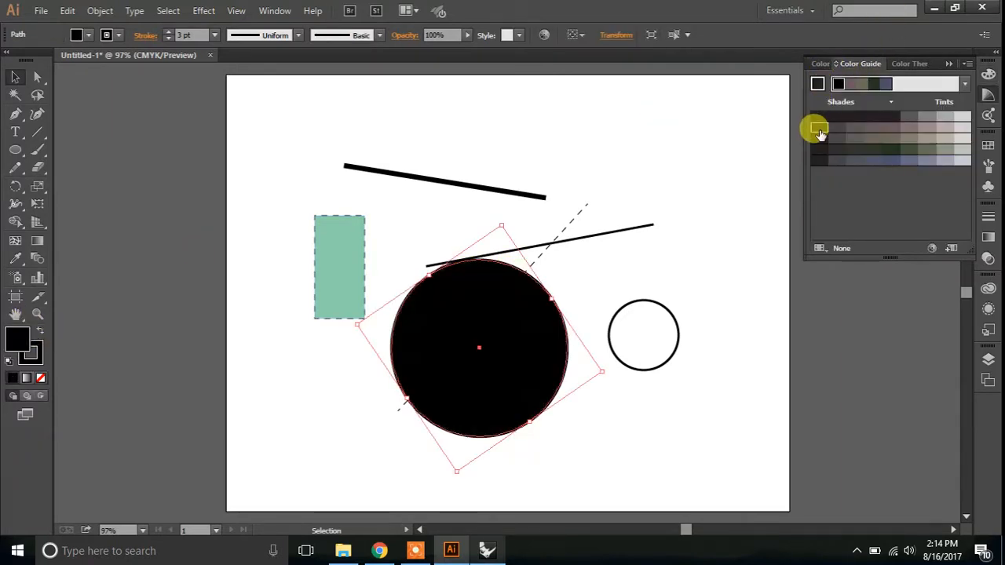
{"action": "left_click", "coordinate": [640, 280]}
{"action": "left_click", "coordinate": [553, 356]}
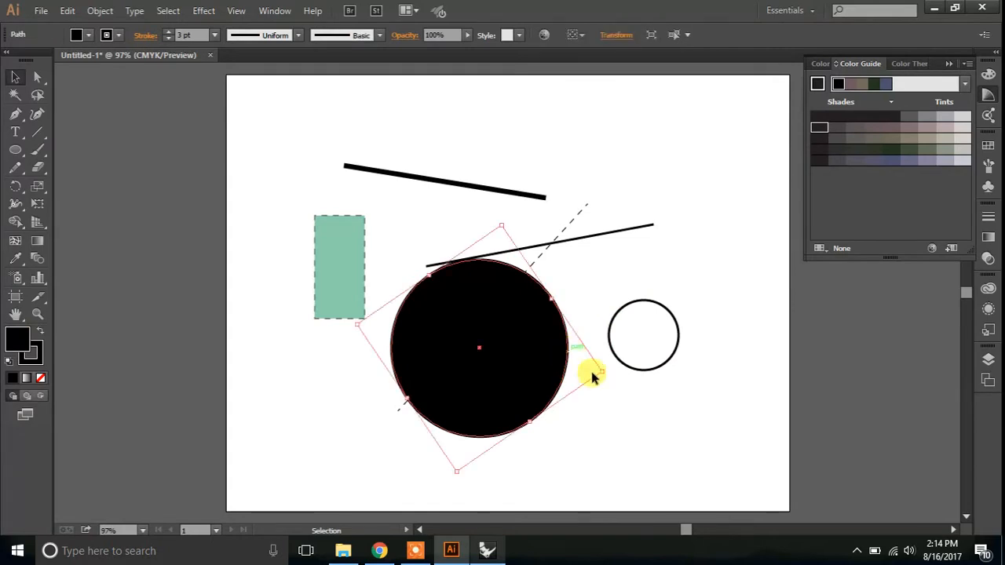
{"action": "left_click", "coordinate": [945, 60]}
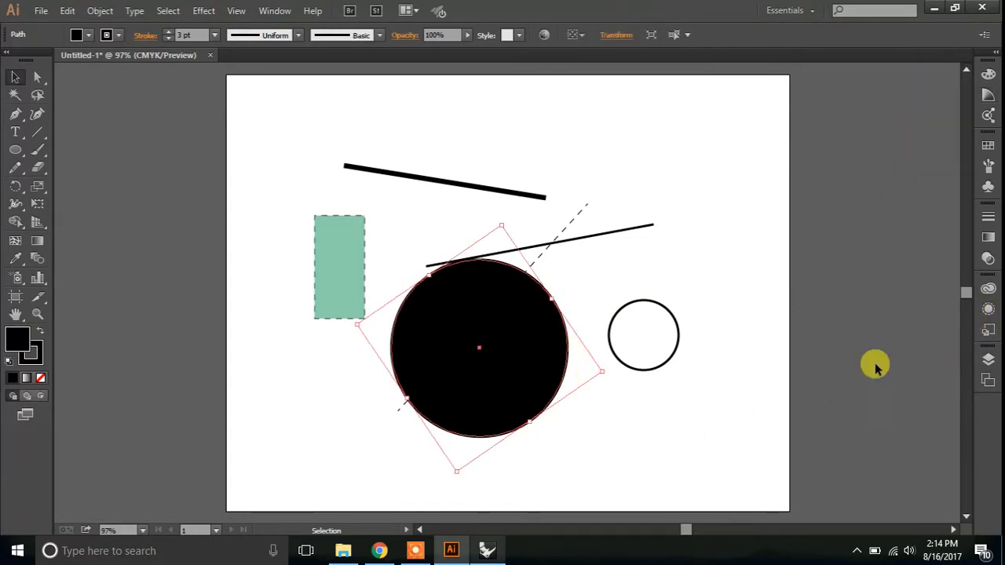
Reduce the large black circle's opacity to 55%
{"action": "left_click", "coordinate": [988, 358]}
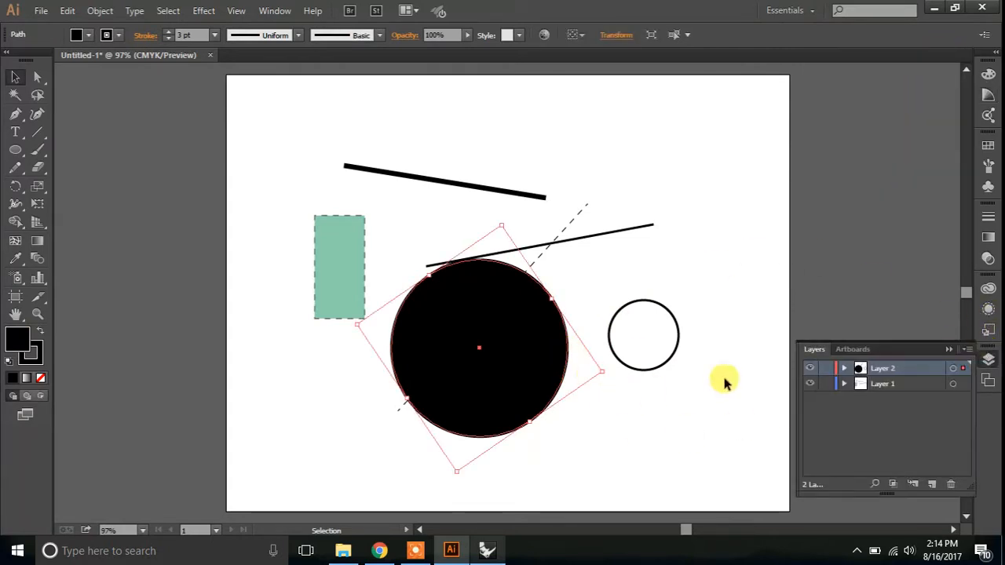
{"action": "left_click", "coordinate": [988, 263]}
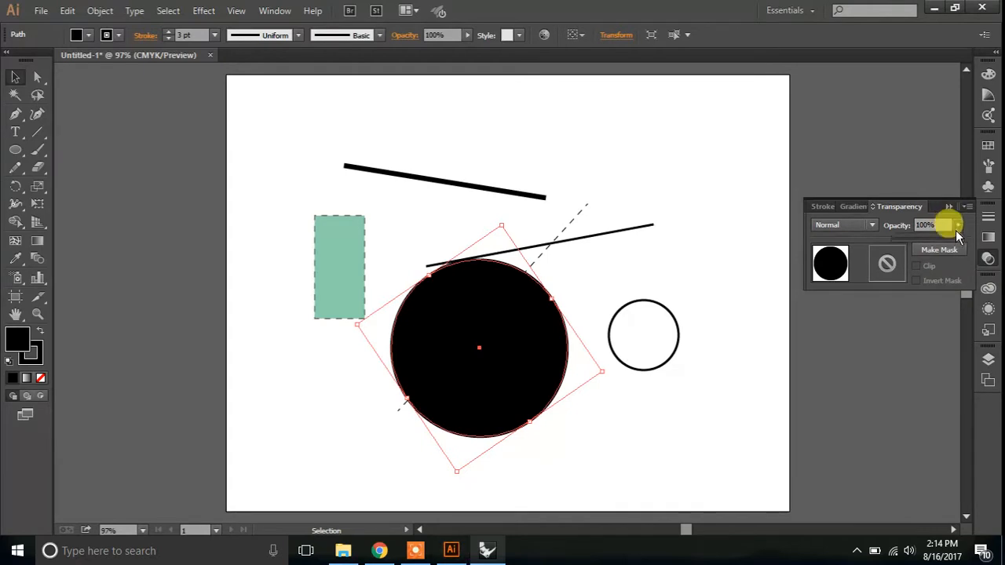
{"action": "left_click_drag", "start_coordinate": [929, 237], "coordinate": [929, 236]}
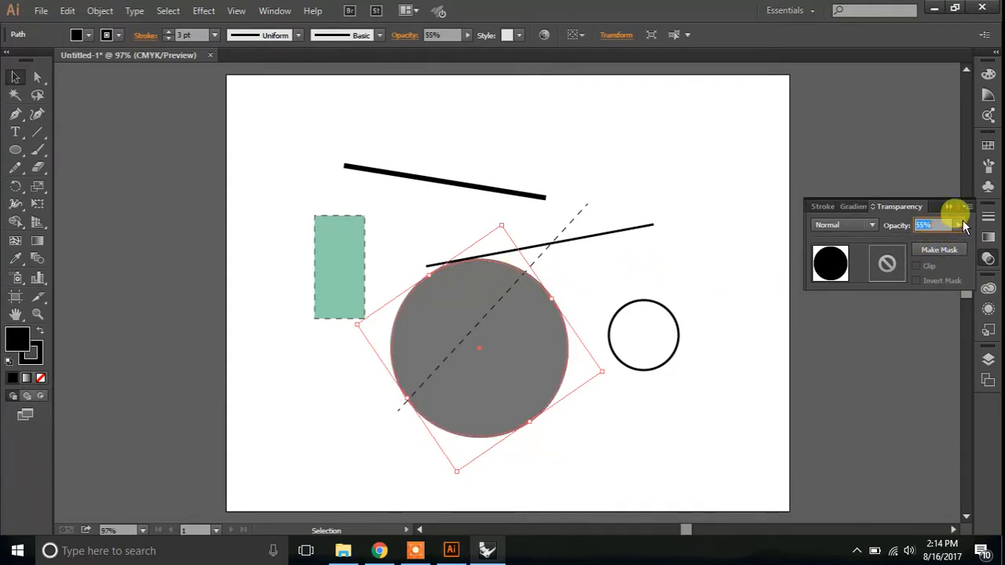
{"action": "left_click", "coordinate": [950, 205]}
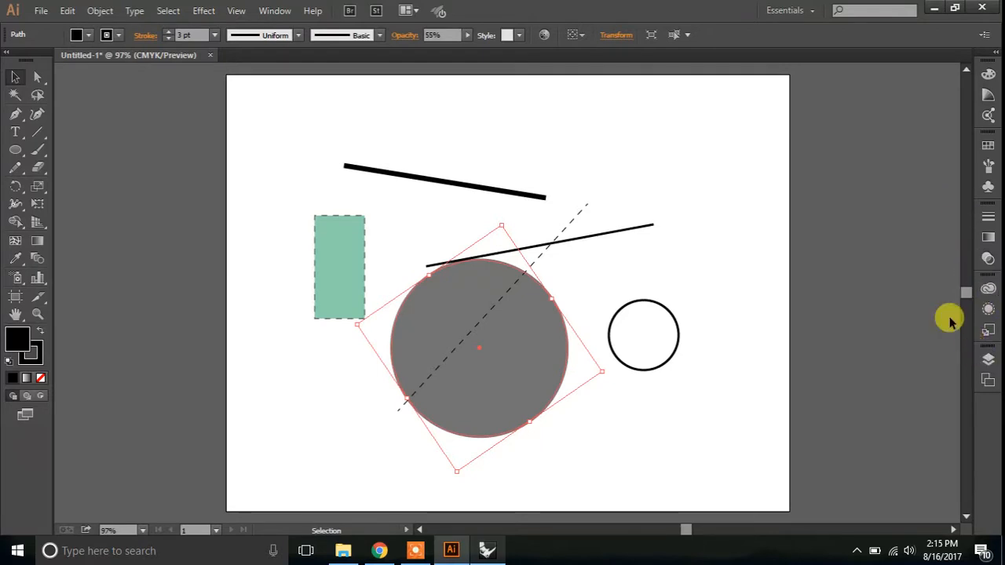
Squeeze the semi-transparent circle into a narrower tilted ellipse, positioned up and to the left over the middle line's left end
{"action": "left_click", "coordinate": [987, 361]}
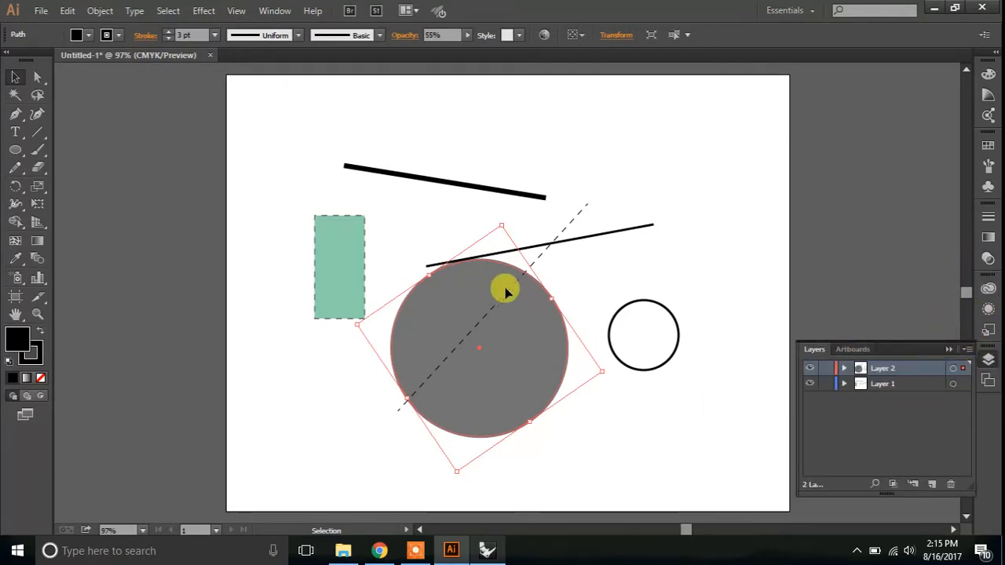
{"action": "left_click_drag", "start_coordinate": [408, 397], "coordinate": [448, 374]}
{"action": "left_click_drag", "start_coordinate": [506, 290], "coordinate": [474, 275]}
{"action": "left_click", "coordinate": [783, 218]}
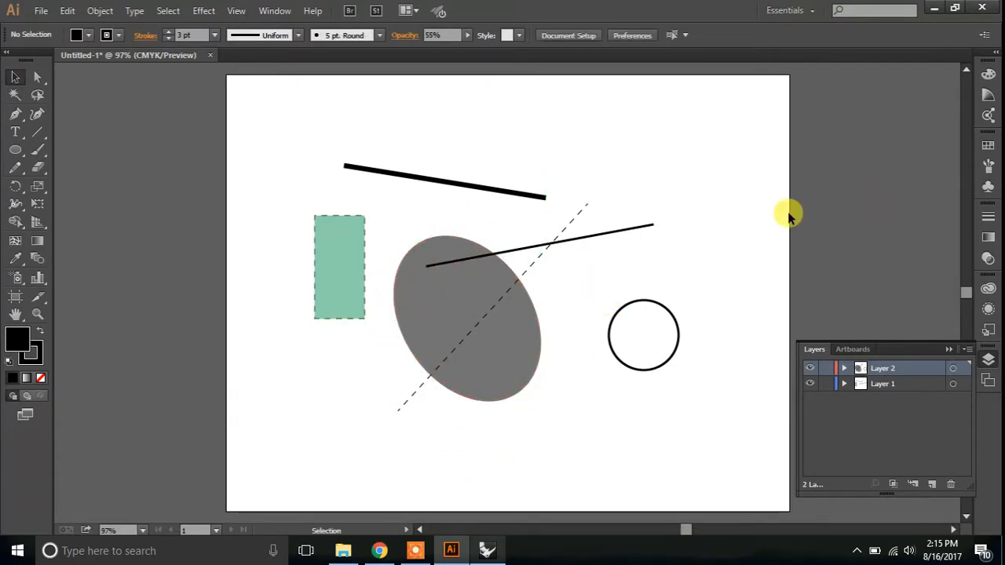
{"action": "left_click", "coordinate": [948, 349]}
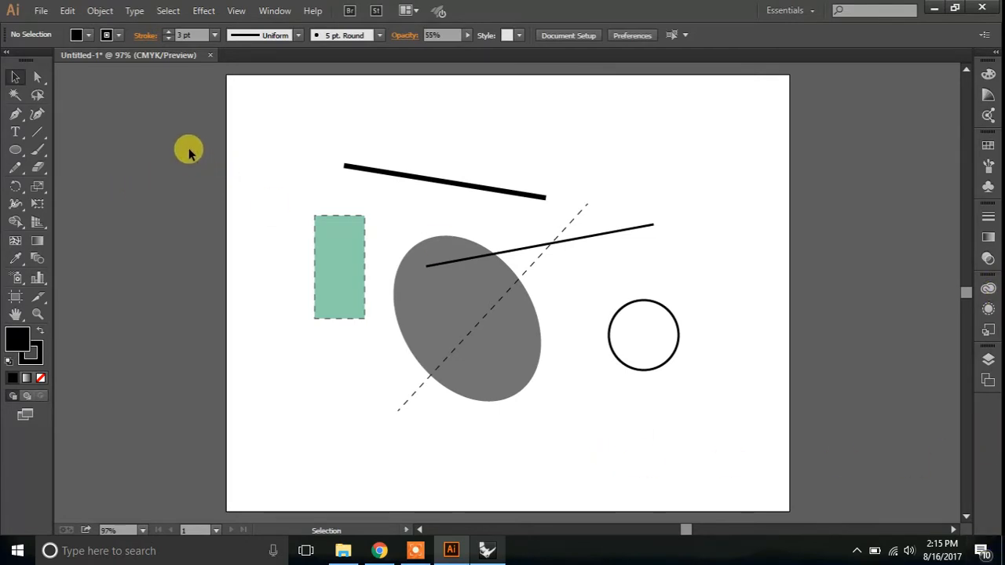
Switch to Rhino, look at the save options for the rendered box image, and minimise the render window
{"action": "left_click", "coordinate": [486, 554]}
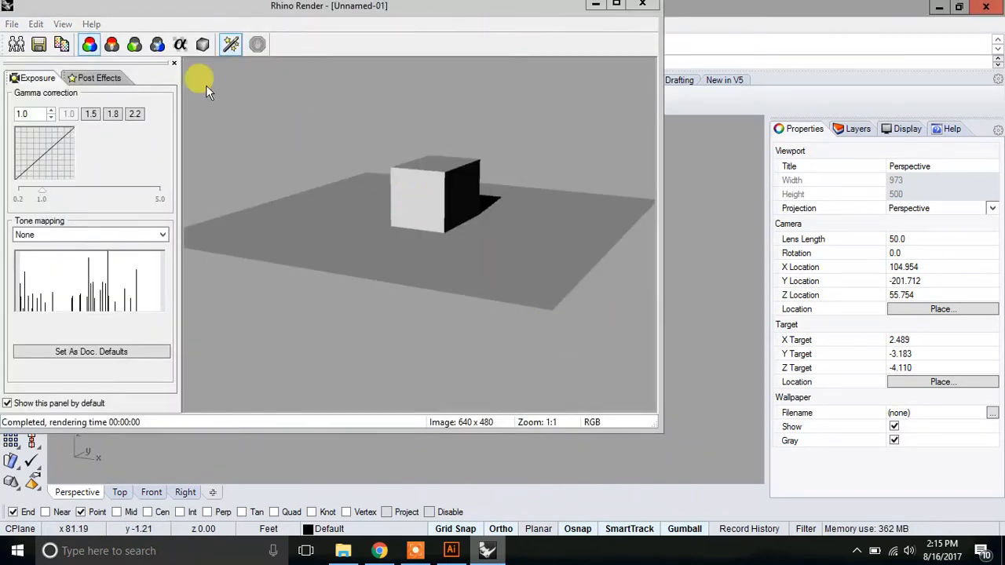
{"action": "left_click", "coordinate": [39, 44]}
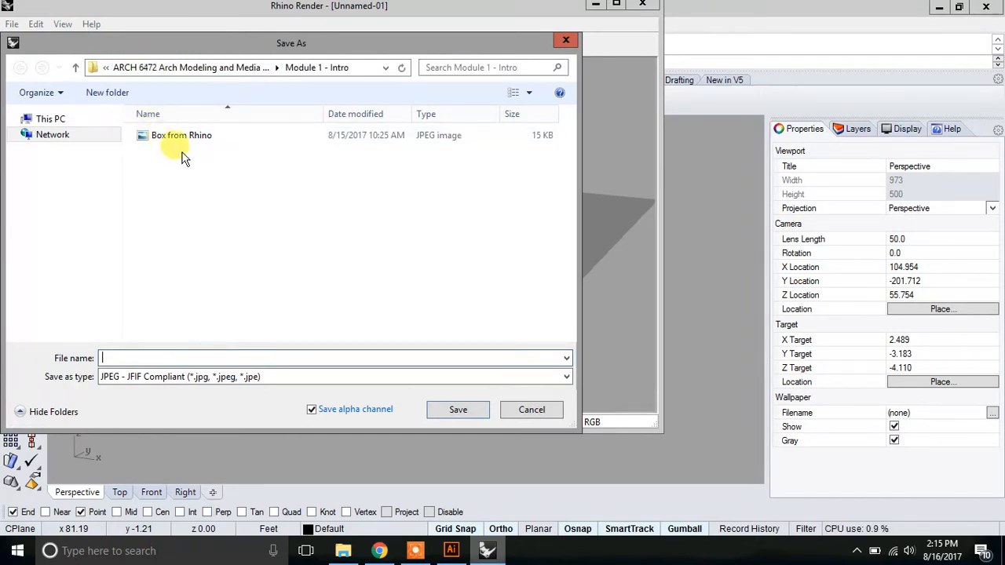
{"action": "left_click", "coordinate": [531, 410]}
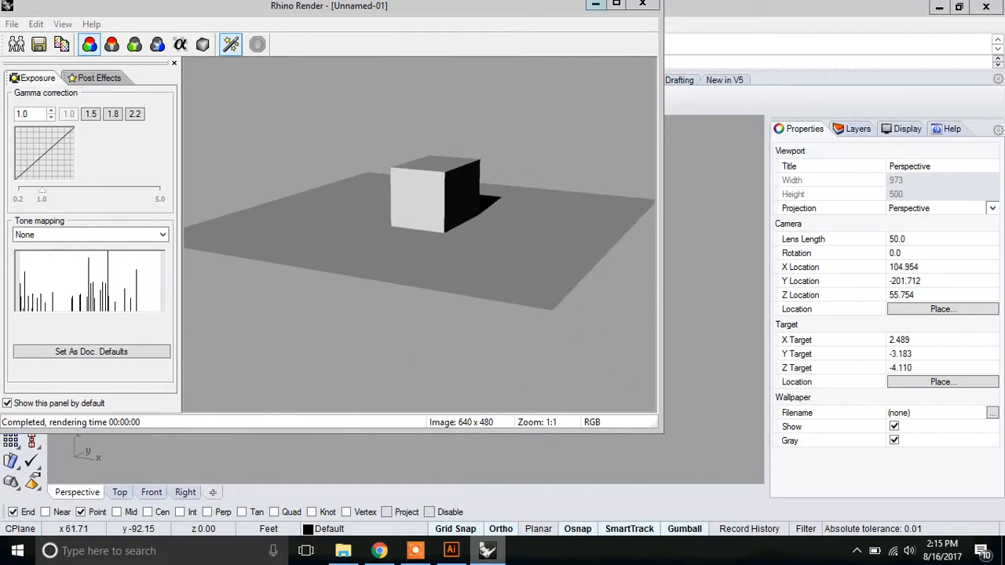
{"action": "left_click", "coordinate": [595, 4]}
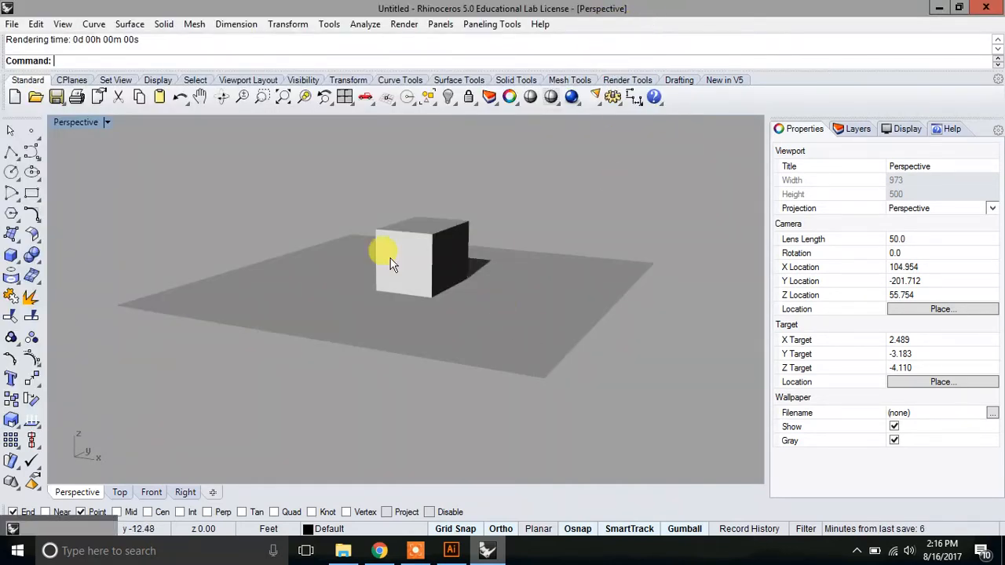
Change the Perspective viewport's display mode to Shaded, then to Wireframe
{"action": "left_click", "coordinate": [106, 124]}
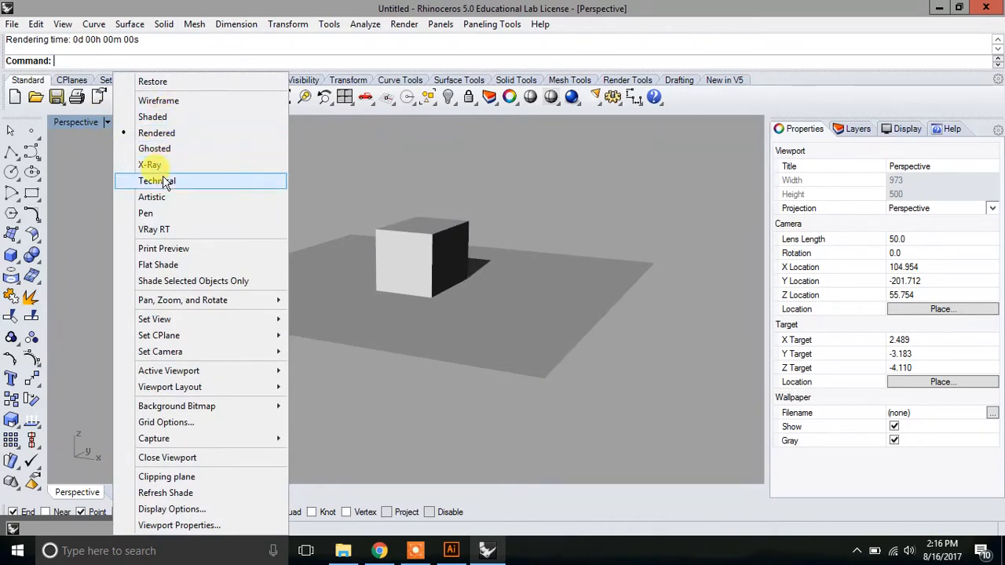
{"action": "left_click", "coordinate": [153, 118]}
{"action": "left_click", "coordinate": [107, 124]}
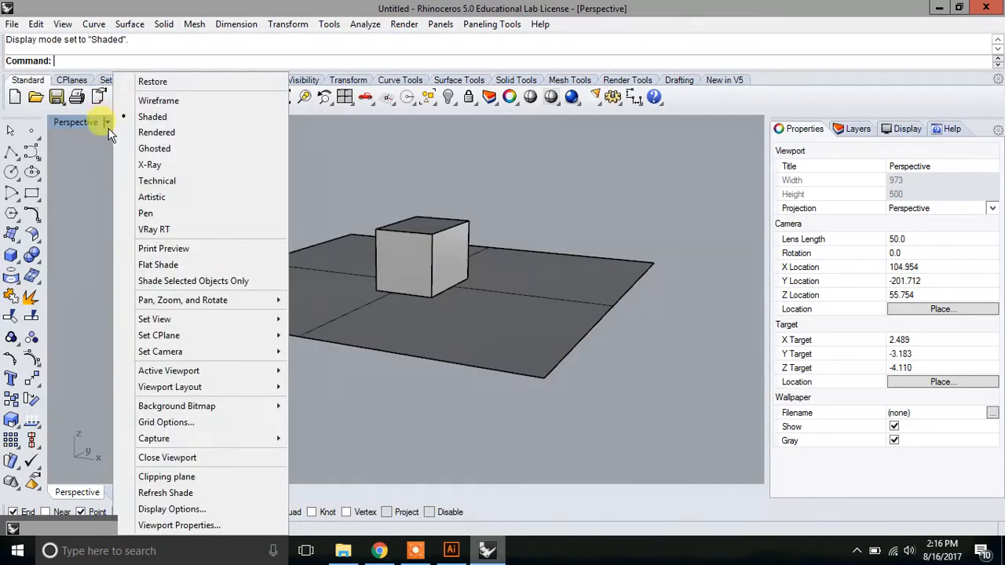
{"action": "left_click", "coordinate": [146, 98]}
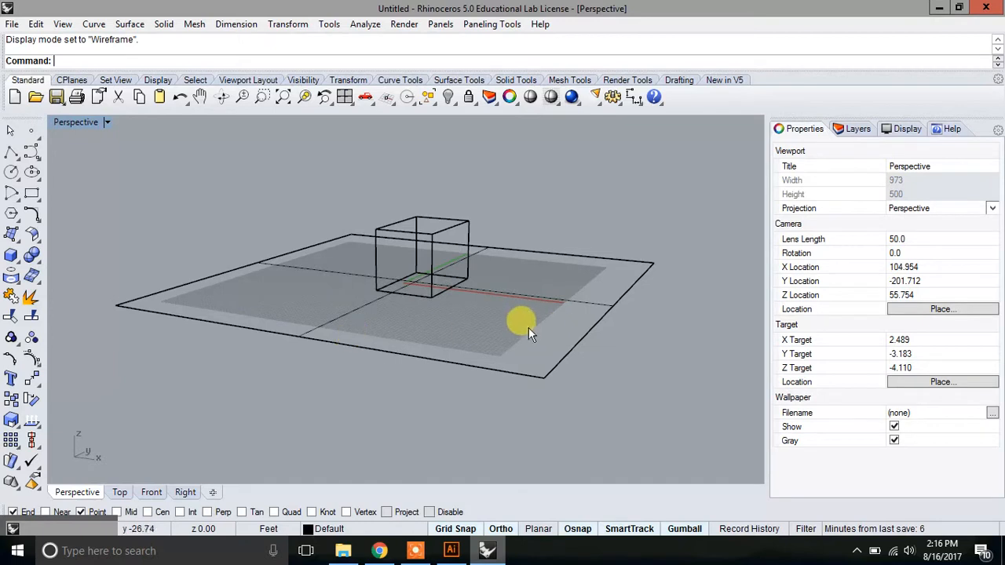
Start exporting the selected box and ground surface with Adobe Illustrator (*.ai) as the file type
{"action": "left_click_drag", "start_coordinate": [73, 157], "coordinate": [708, 434]}
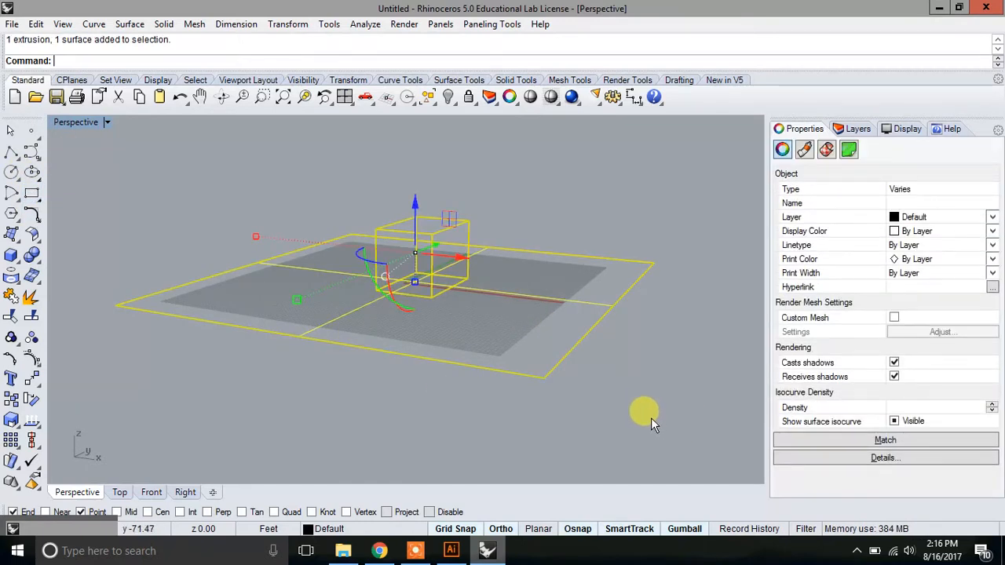
{"action": "left_click", "coordinate": [13, 24]}
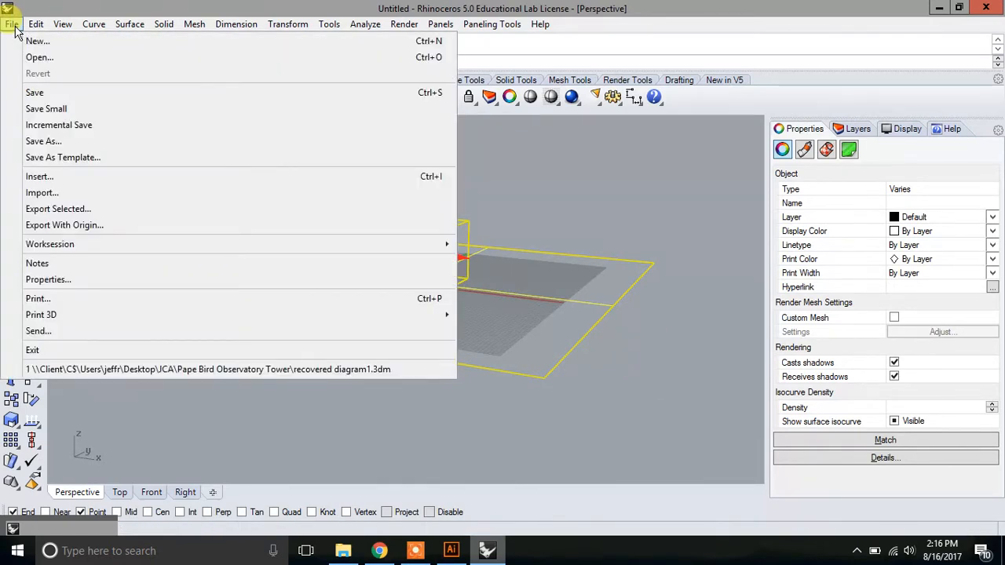
{"action": "left_click", "coordinate": [46, 210]}
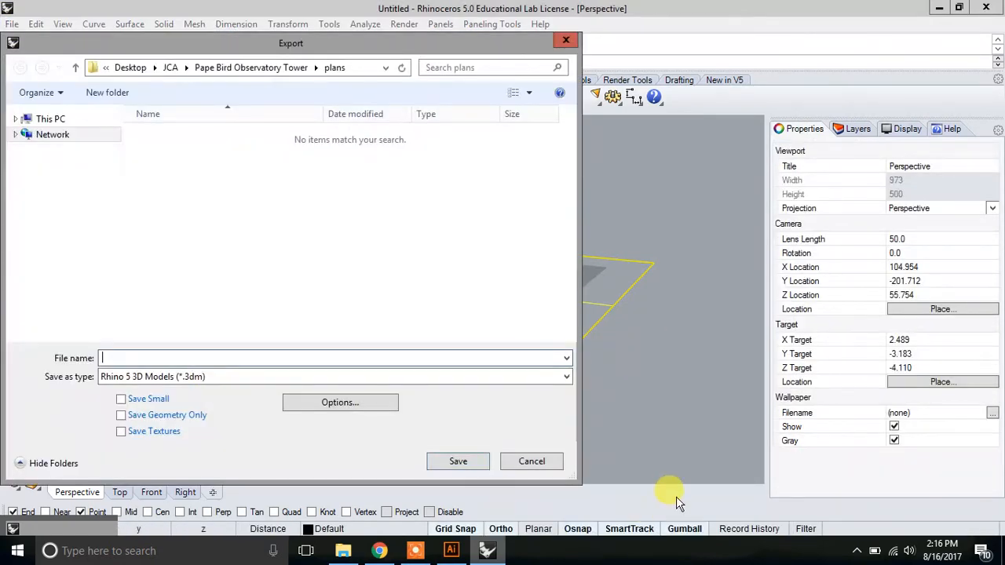
{"action": "left_click", "coordinate": [198, 377]}
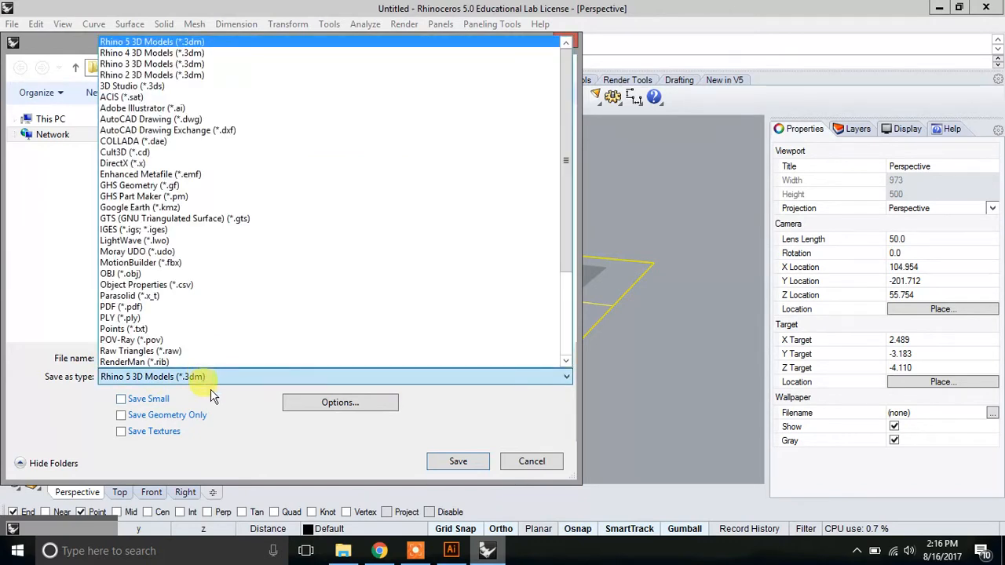
{"action": "left_click", "coordinate": [143, 108]}
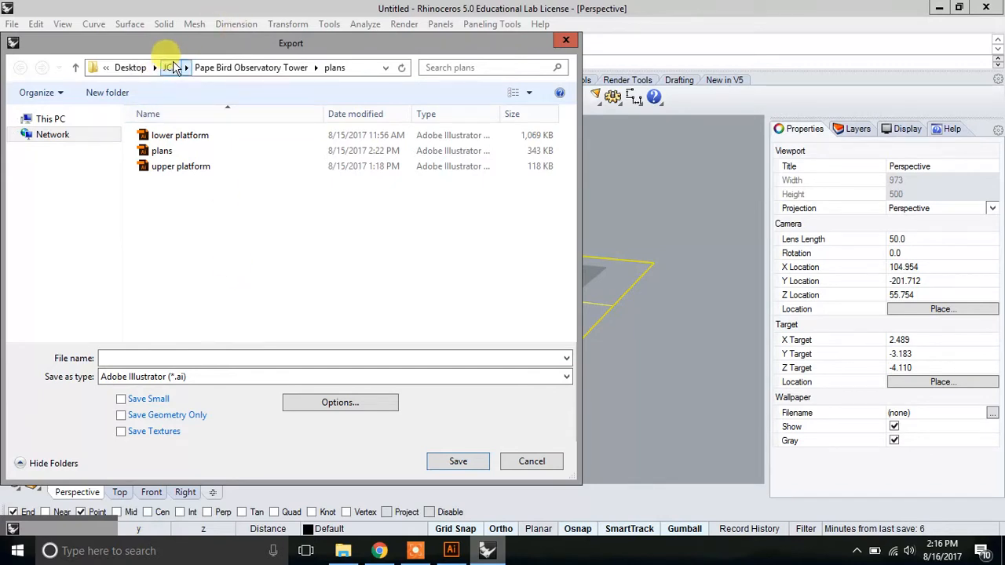
Browse the export location to the Module 1 - Intro folder under GT's ARCH 6472 course, then cancel the export and deselect the objects
{"action": "left_click", "coordinate": [131, 68]}
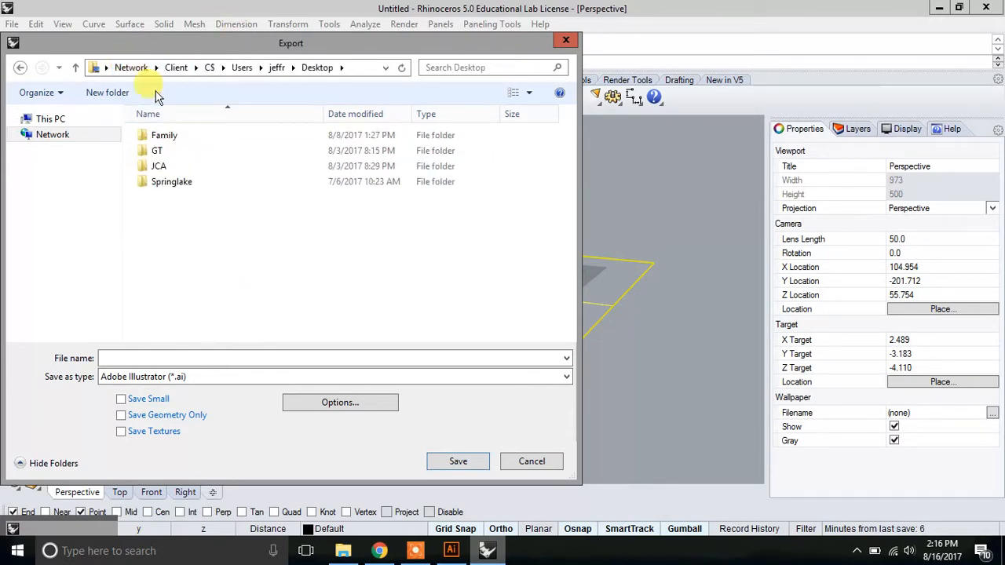
{"action": "double_click", "coordinate": [156, 151]}
{"action": "double_click", "coordinate": [224, 151]}
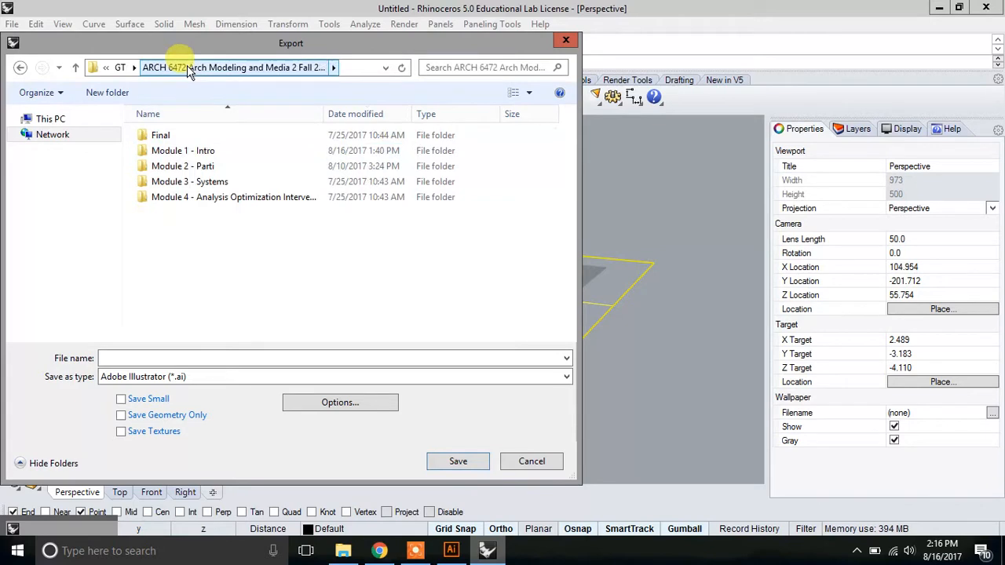
{"action": "double_click", "coordinate": [182, 150]}
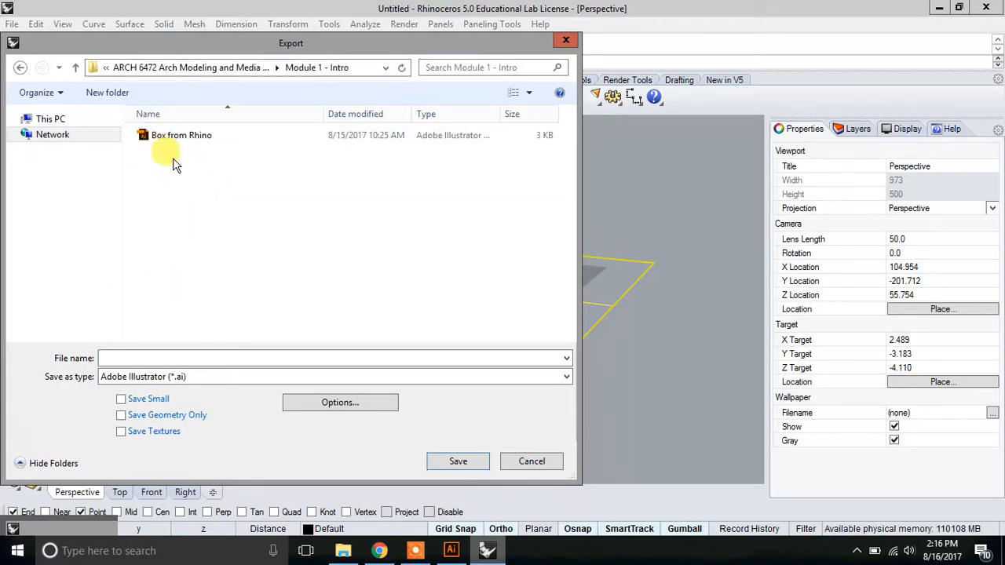
{"action": "left_click", "coordinate": [532, 461]}
{"action": "left_click", "coordinate": [600, 412]}
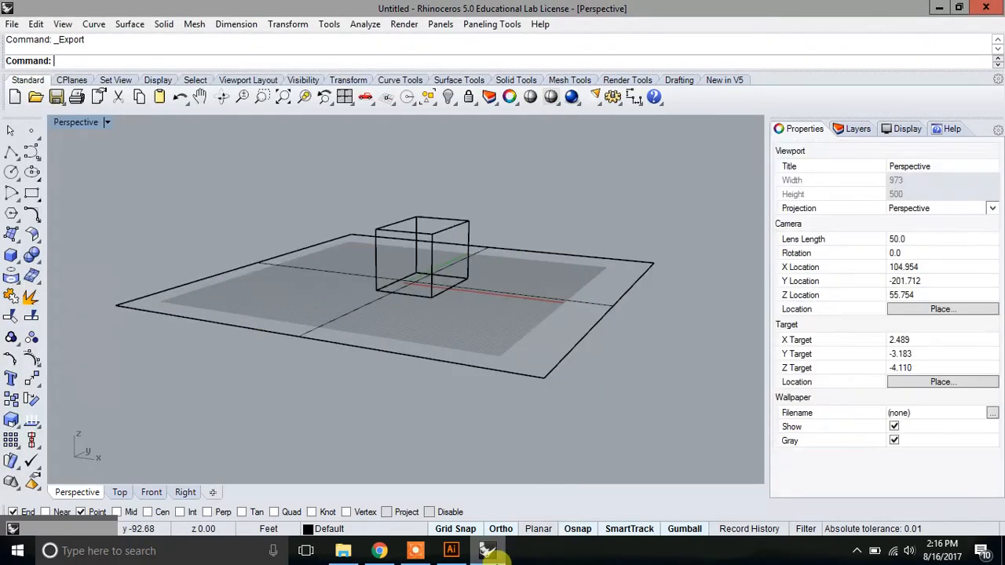
Switch back to Illustrator and shrink the artboard from its left and upper edges to about 761 × 555 pt
{"action": "left_click", "coordinate": [469, 556]}
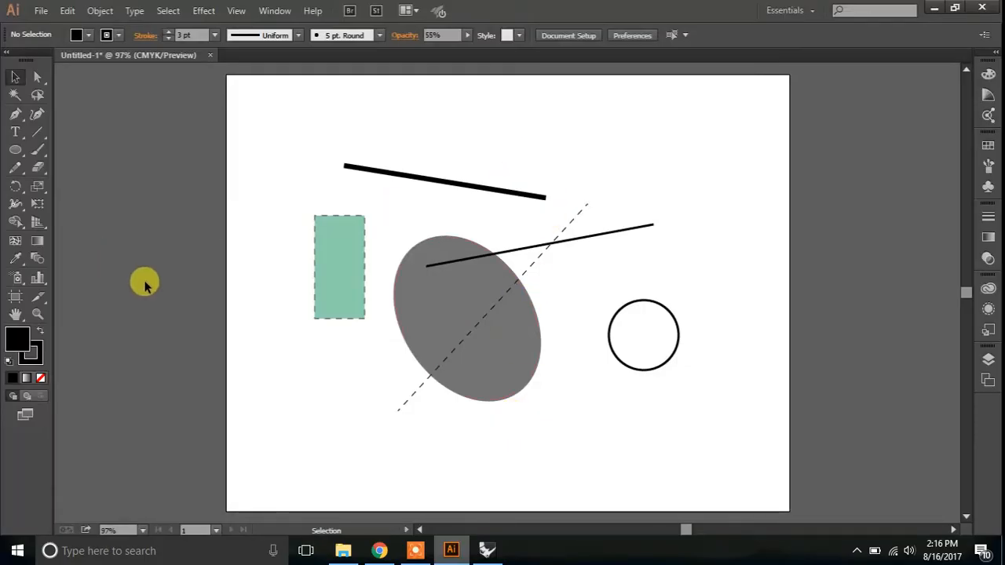
{"action": "key", "text": "ctrl+minus"}
{"action": "key", "text": "ctrl+minus"}
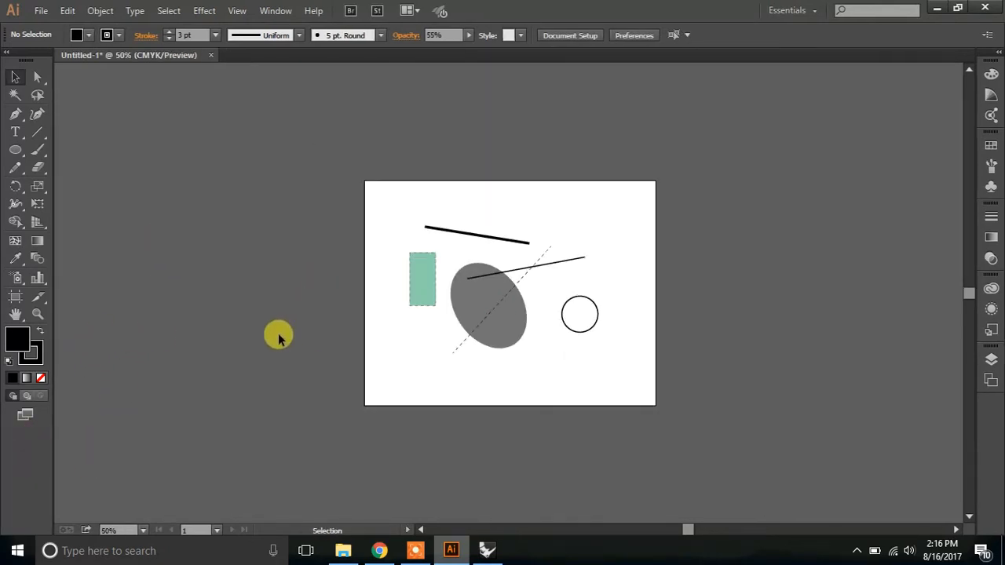
{"action": "left_click", "coordinate": [15, 298]}
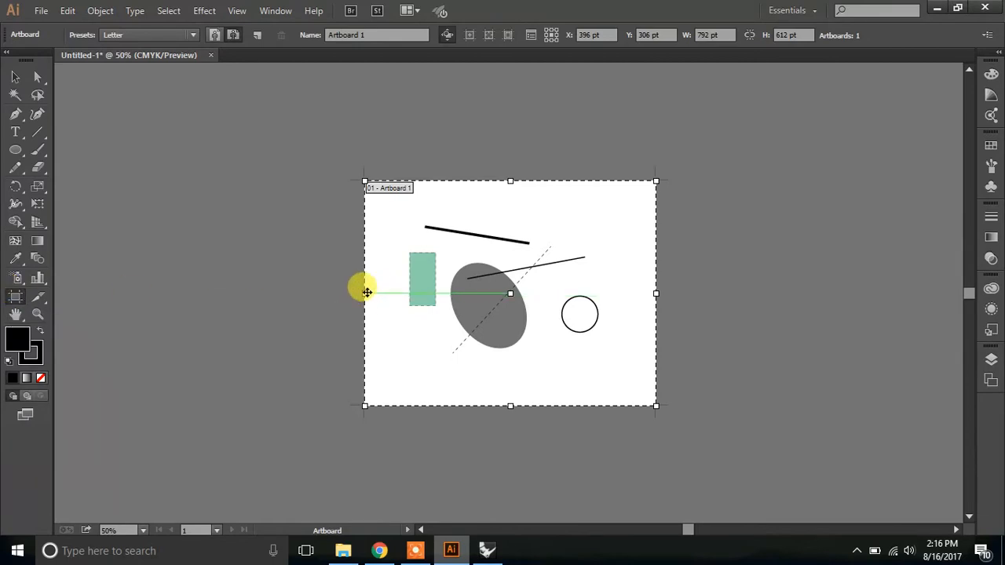
{"action": "mouse_move", "coordinate": [364, 293]}
{"action": "left_mouse_down"}
{"action": "mouse_move", "coordinate": [352, 289]}
{"action": "mouse_move", "coordinate": [376, 292]}
{"action": "left_mouse_up"}
{"action": "left_click_drag", "start_coordinate": [517, 180], "coordinate": [516, 201]}
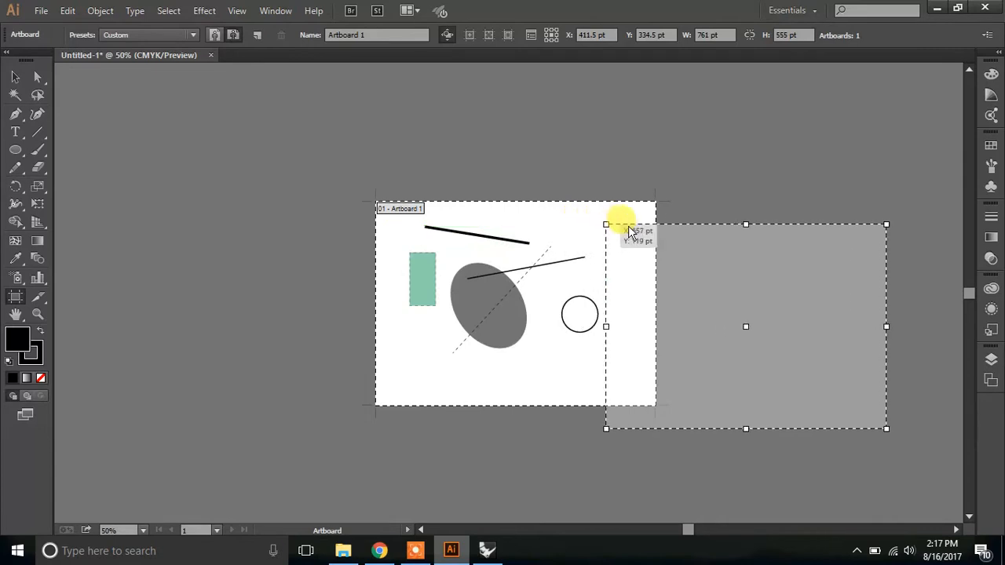
Place a second artboard of the same size to the right of the first, level with it
{"action": "left_click", "coordinate": [683, 201]}
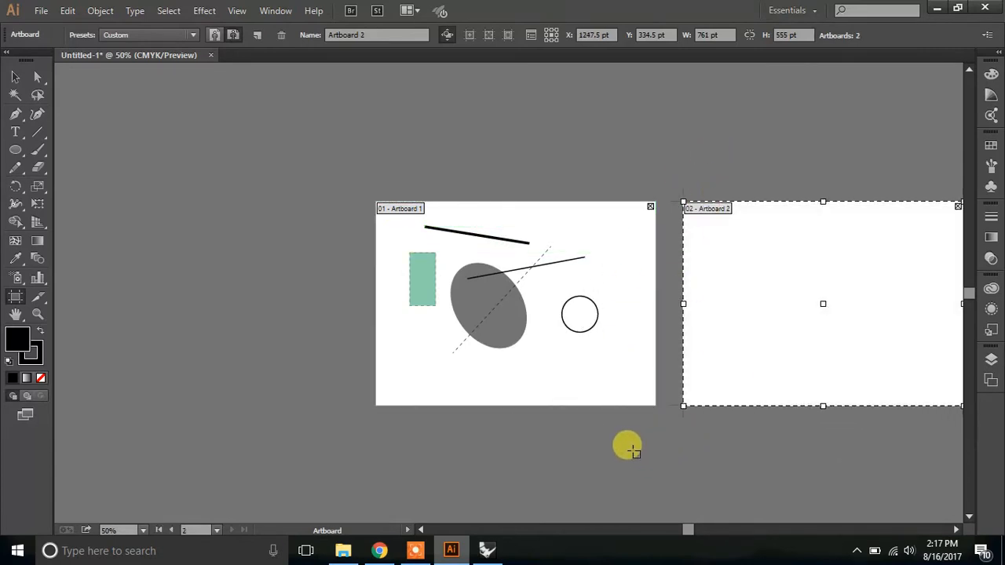
{"action": "left_click_drag", "start_coordinate": [610, 453], "coordinate": [381, 431]}
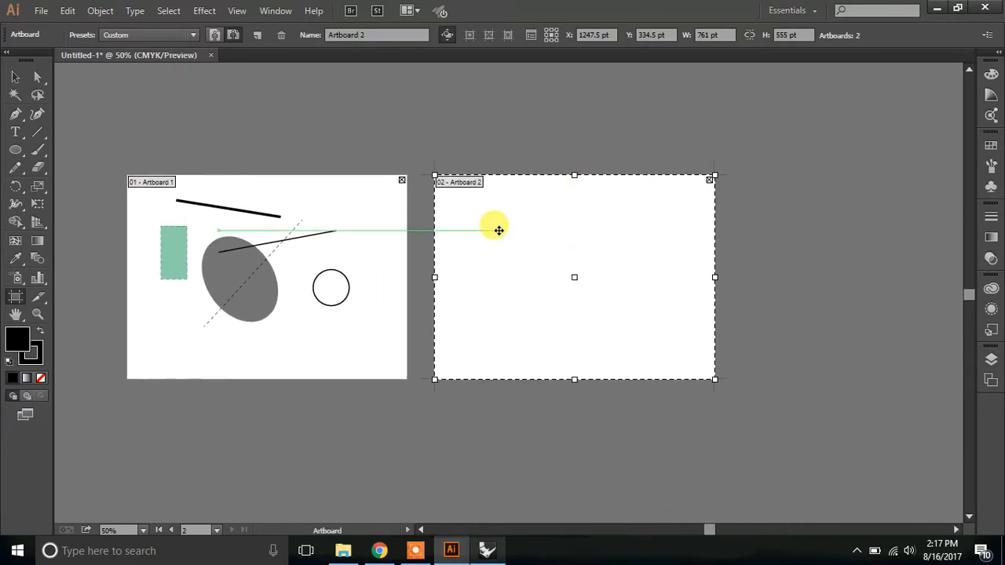
{"action": "left_click", "coordinate": [15, 76]}
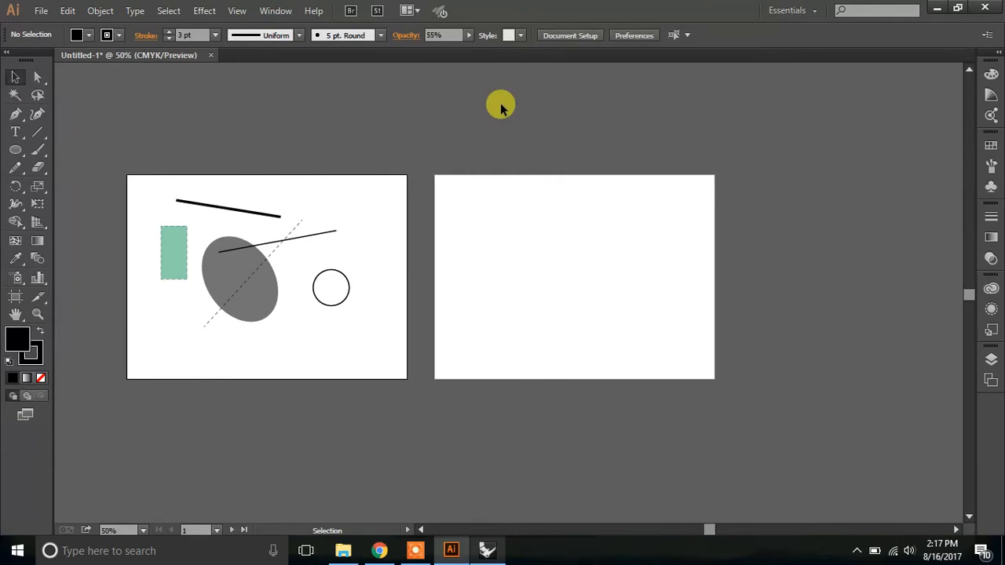
Move the small outlined circle onto the second artboard, then back to the lower right of the first artboard
{"action": "key", "text": "ctrl+plus"}
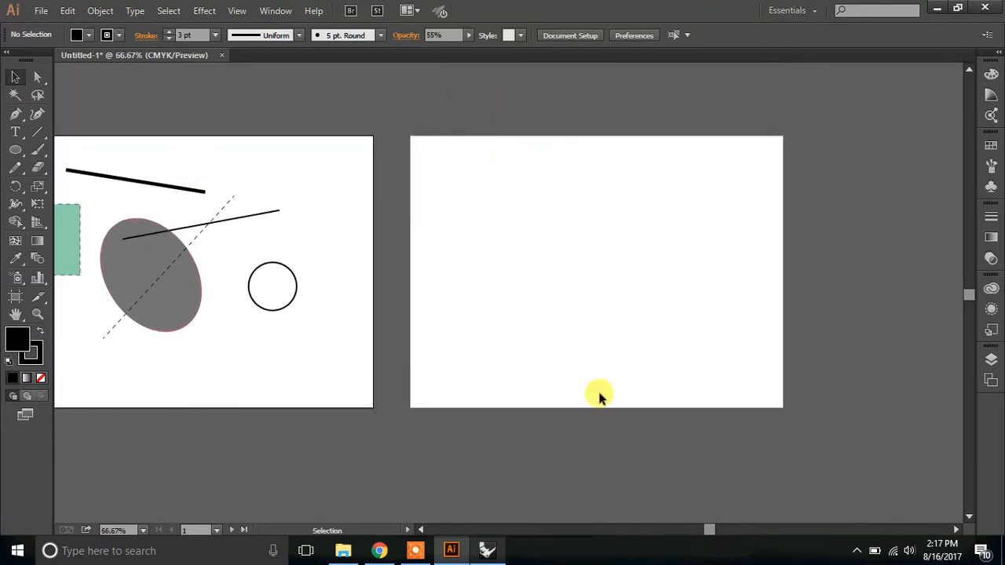
{"action": "left_click_drag", "start_coordinate": [347, 277], "coordinate": [570, 323]}
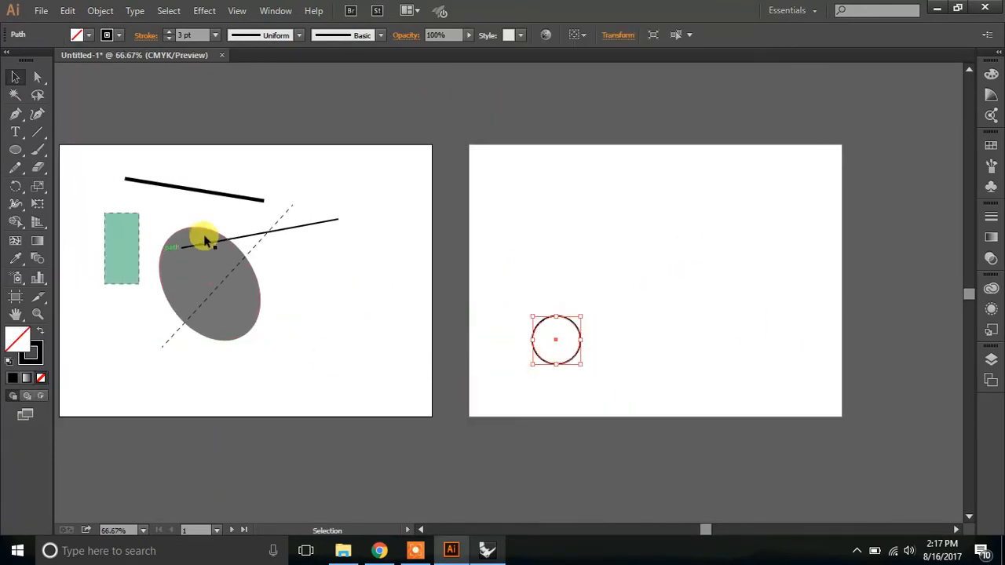
{"action": "left_click", "coordinate": [559, 333]}
{"action": "mouse_move", "coordinate": [562, 317]}
{"action": "left_mouse_down"}
{"action": "mouse_move", "coordinate": [428, 320]}
{"action": "mouse_move", "coordinate": [355, 340]}
{"action": "left_mouse_up"}
{"action": "left_click", "coordinate": [583, 332]}
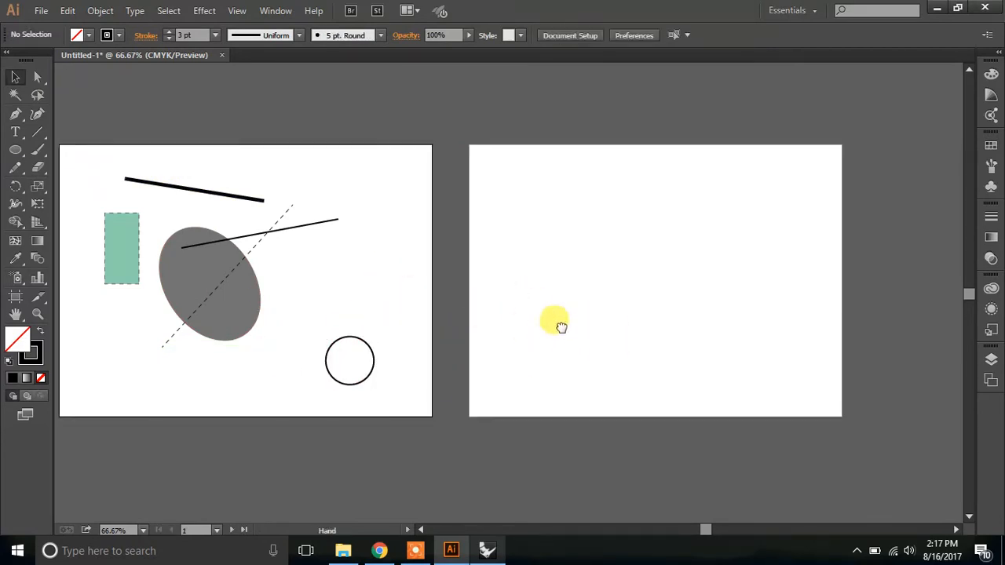
Open the Box from Rhino Illustrator file from the Module 1 - Intro folder
{"action": "left_click_drag", "start_coordinate": [561, 327], "coordinate": [508, 321]}
{"action": "left_click", "coordinate": [67, 16]}
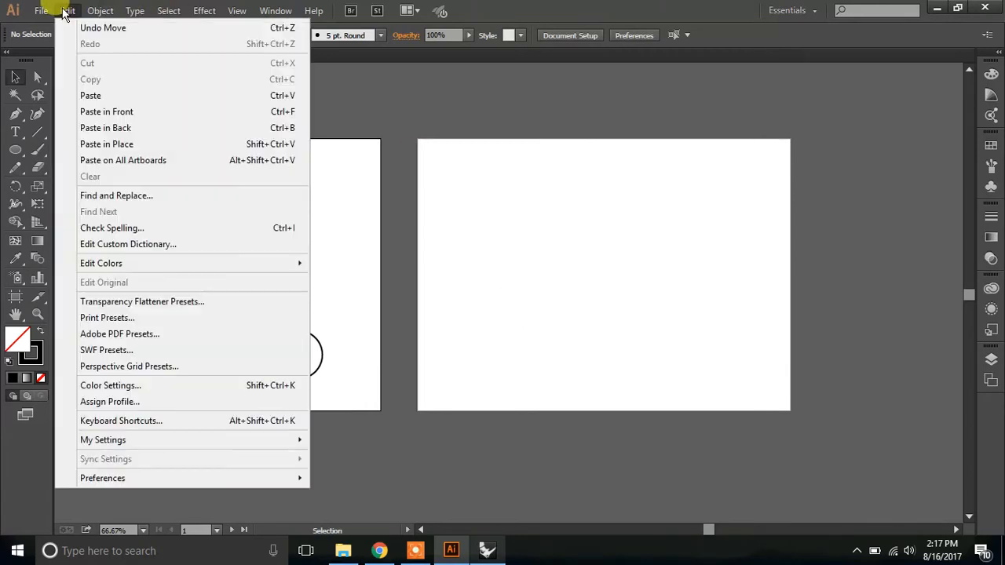
{"action": "left_click", "coordinate": [69, 60]}
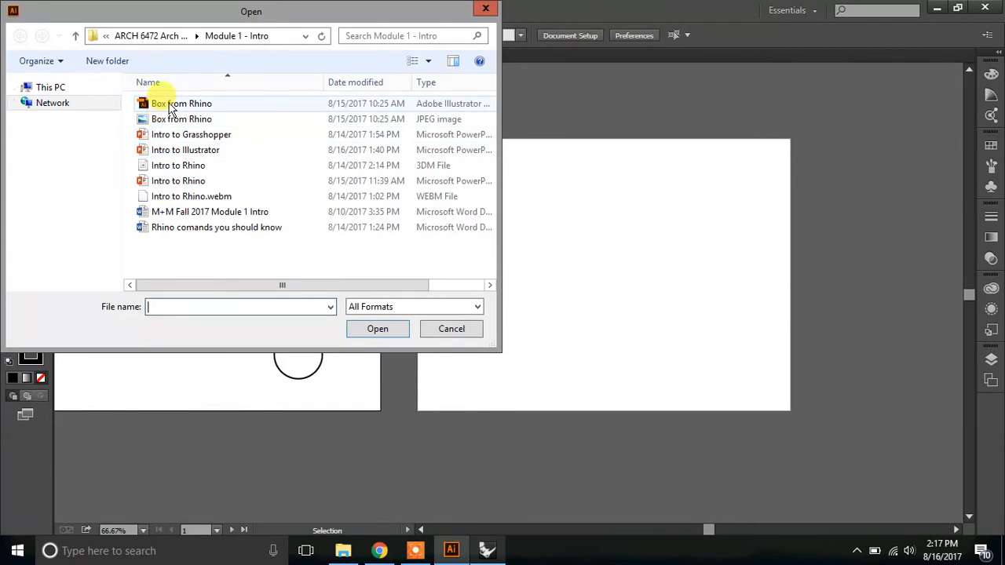
{"action": "double_click", "coordinate": [165, 106]}
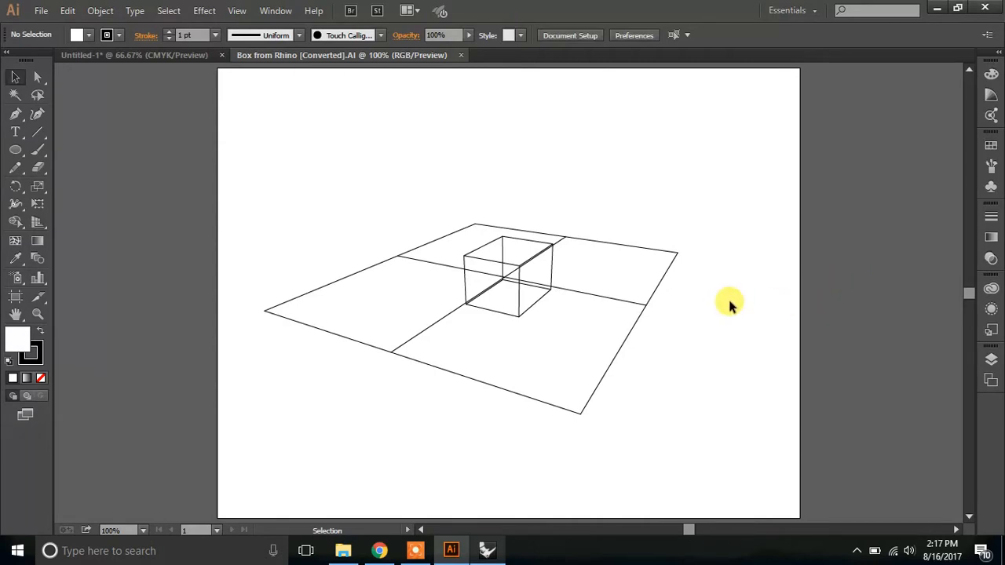
Delete the two straight lines that cross the ground plane through the box, keeping the plane outline and the box
{"action": "left_click", "coordinate": [433, 325]}
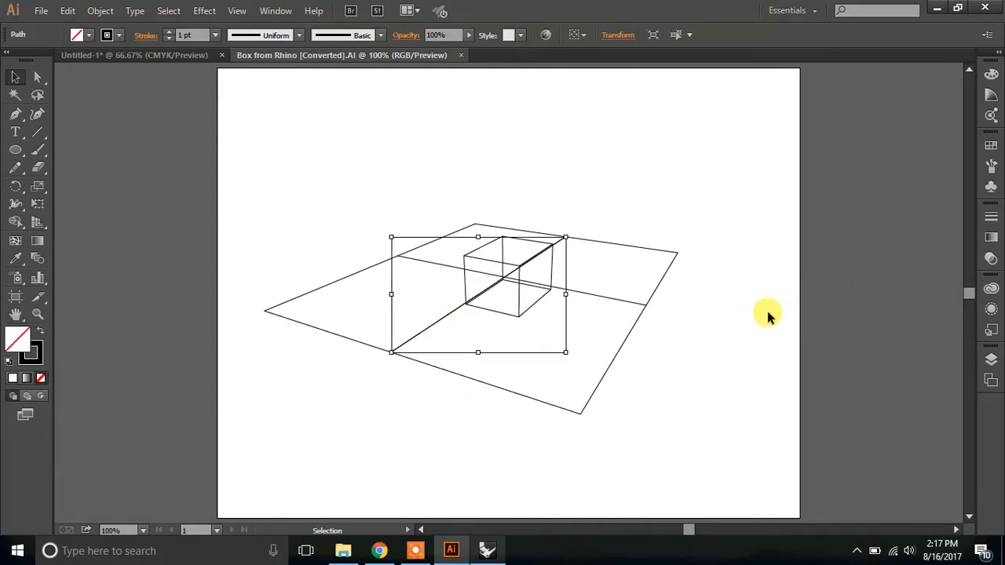
{"action": "left_click", "coordinate": [767, 314]}
{"action": "left_click", "coordinate": [427, 263]}
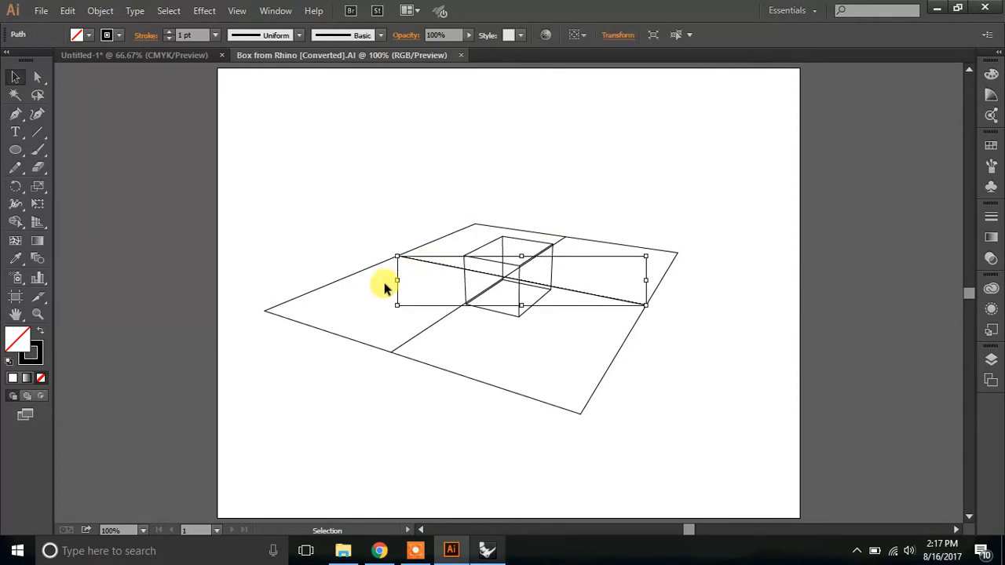
{"action": "key", "text": "Delete"}
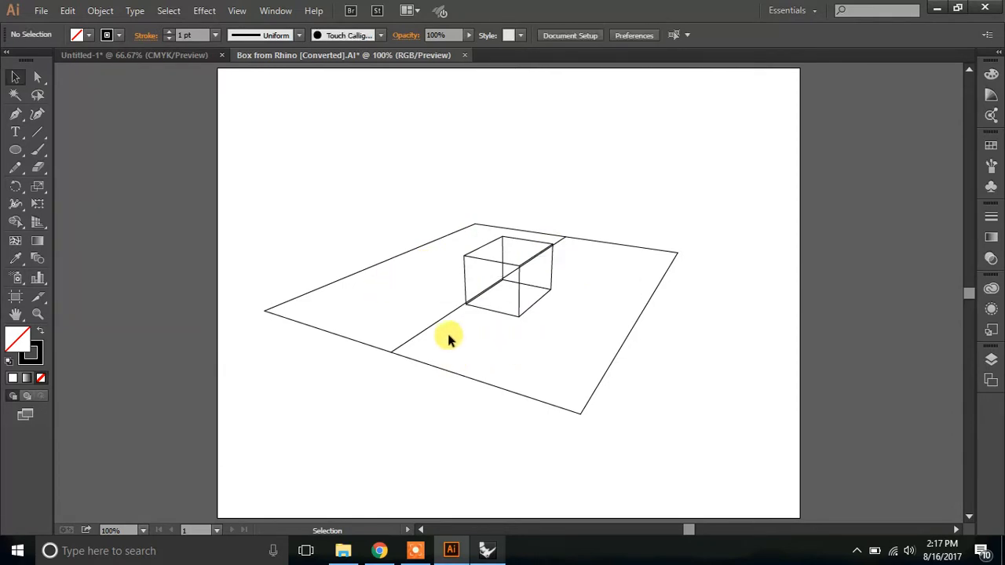
{"action": "left_click", "coordinate": [433, 326]}
{"action": "key", "text": "Delete"}
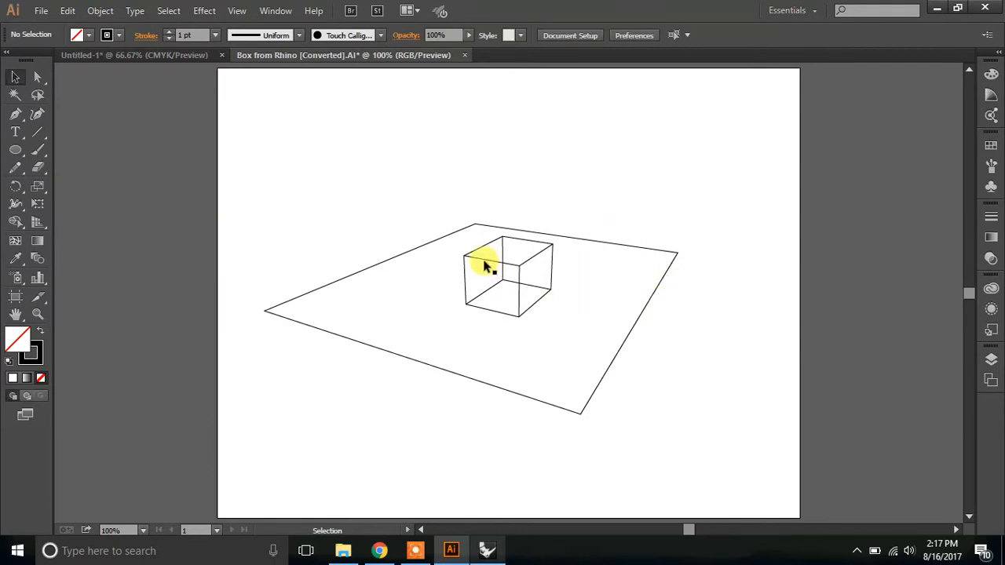
Give the box and the ground plane outline a dashed stroke with an 8 pt dash
{"action": "left_click_drag", "start_coordinate": [195, 168], "coordinate": [716, 459]}
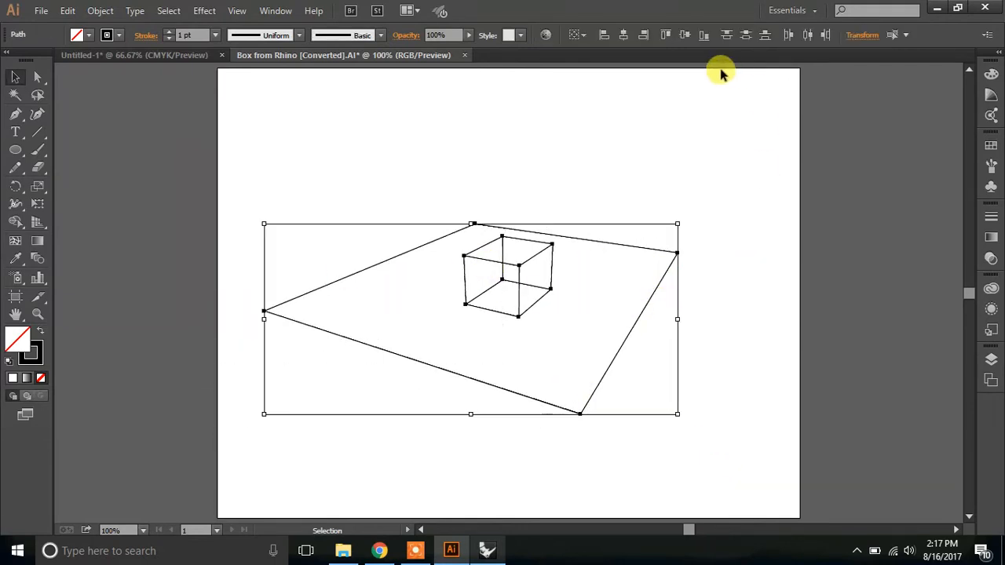
{"action": "left_click", "coordinate": [990, 218]}
{"action": "left_click", "coordinate": [815, 309]}
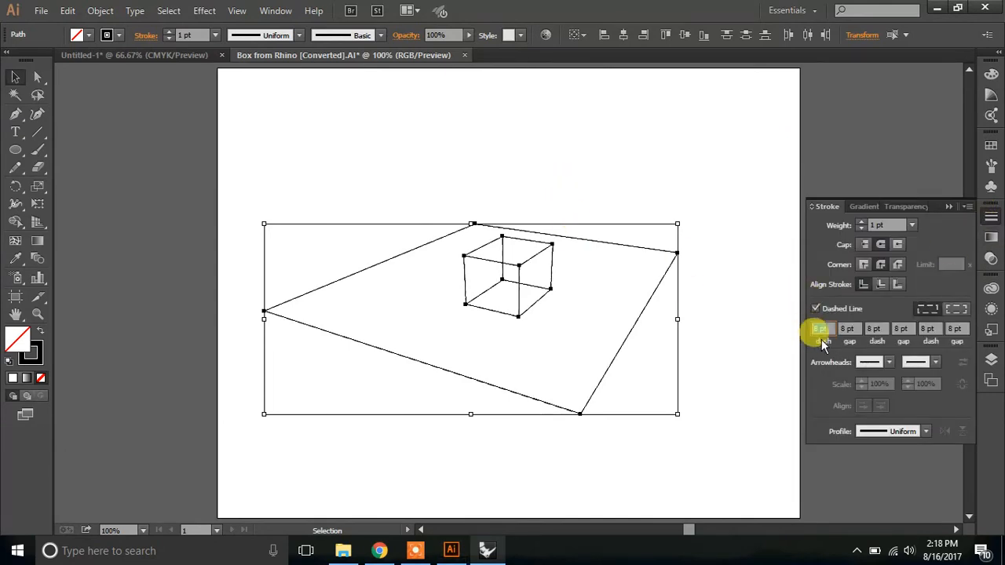
{"action": "left_click", "coordinate": [755, 328]}
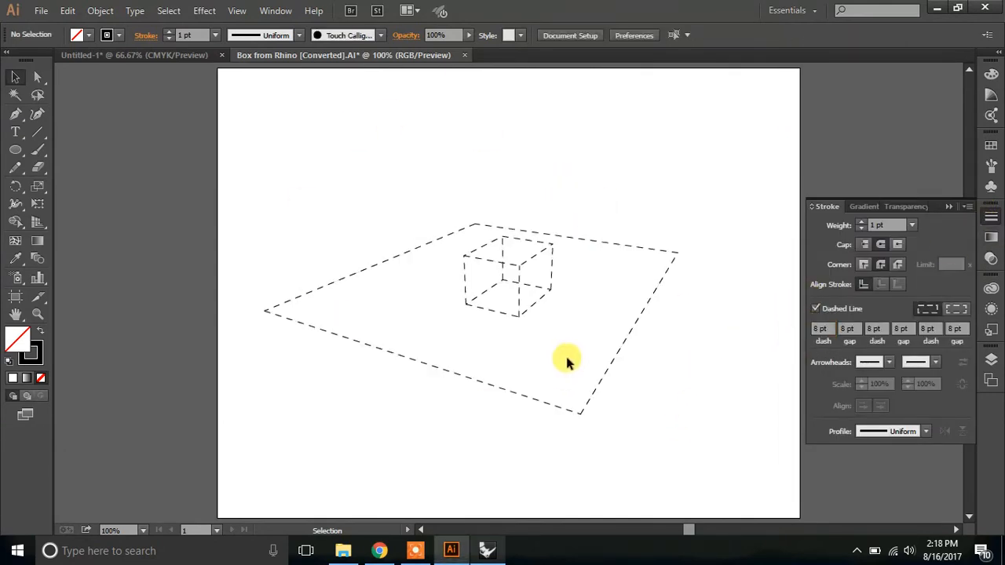
Turn the dashed stroke off for the box edges only, leaving the ground plane outline dashed
{"action": "left_click_drag", "start_coordinate": [418, 179], "coordinate": [460, 246]}
{"action": "left_click", "coordinate": [561, 325]}
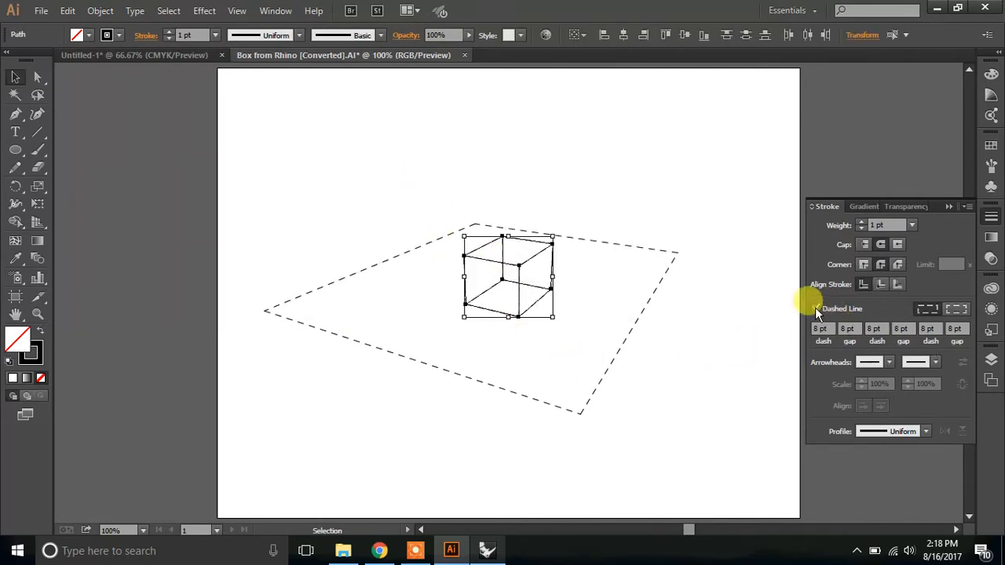
{"action": "left_click", "coordinate": [686, 181]}
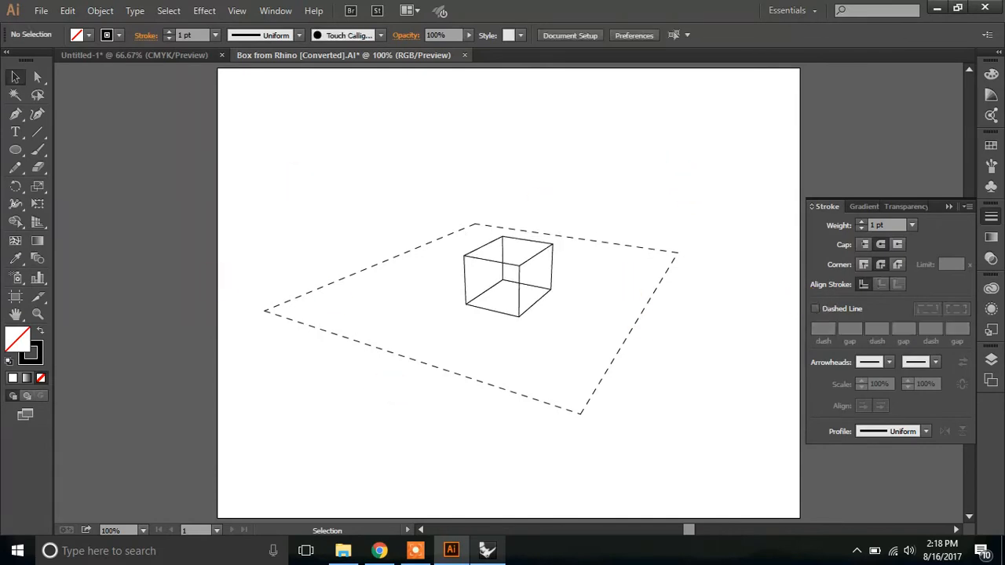
{"action": "left_click", "coordinate": [950, 206]}
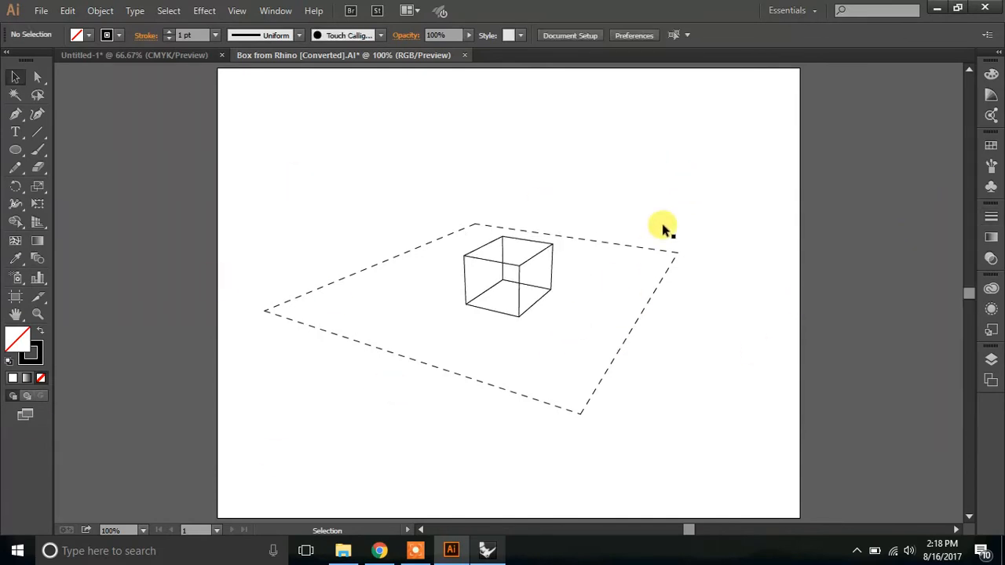
Group the box and the dashed ground plane outline into a single object
{"action": "left_click_drag", "start_coordinate": [141, 129], "coordinate": [704, 473]}
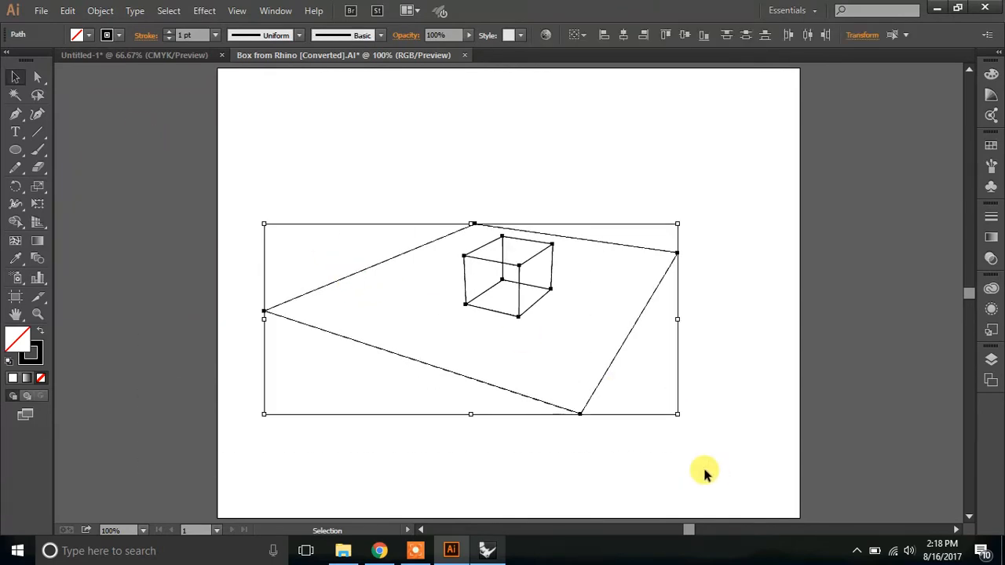
{"action": "left_click", "coordinate": [334, 265]}
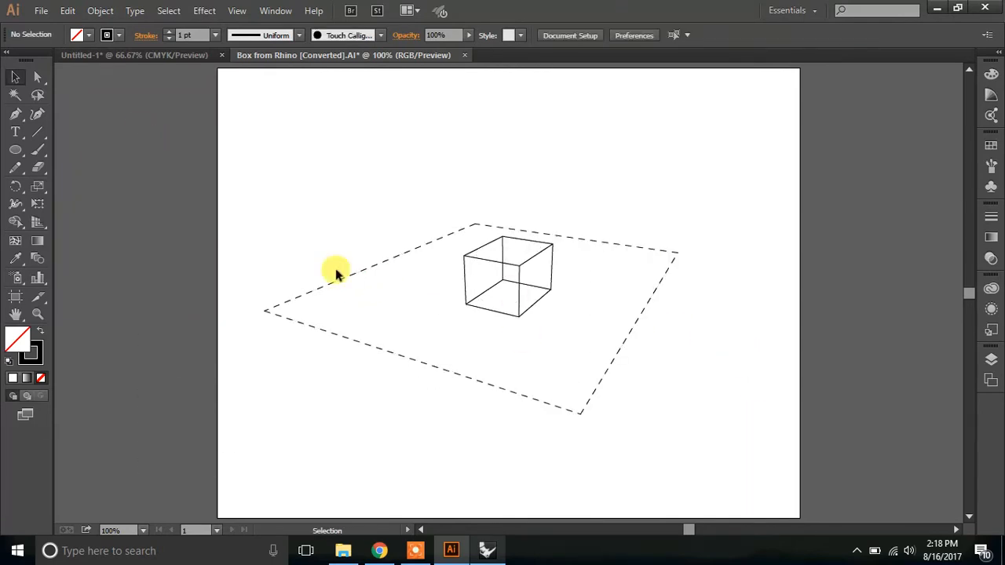
{"action": "left_click_drag", "start_coordinate": [217, 167], "coordinate": [729, 428]}
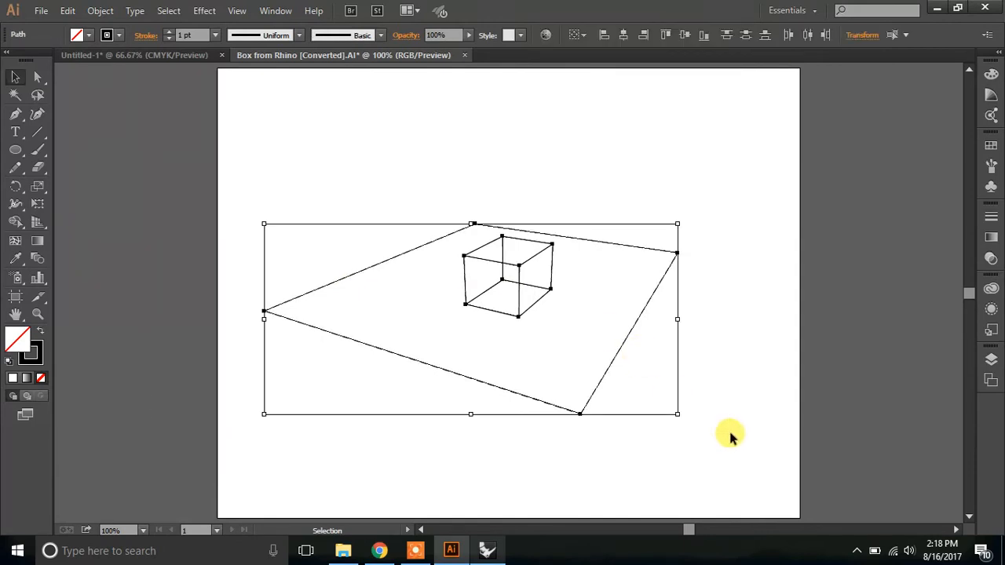
{"action": "right_click", "coordinate": [574, 290]}
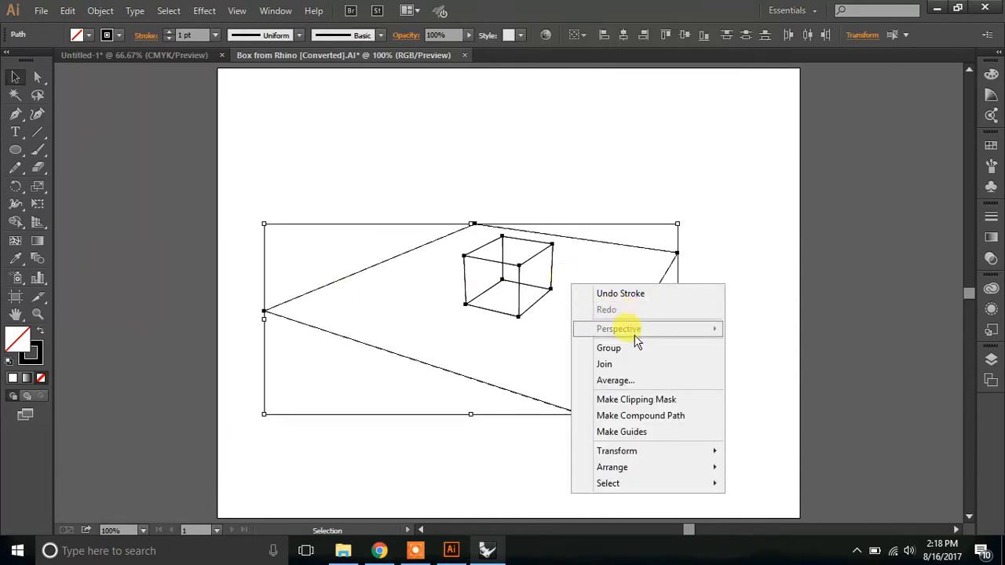
{"action": "left_click", "coordinate": [607, 350]}
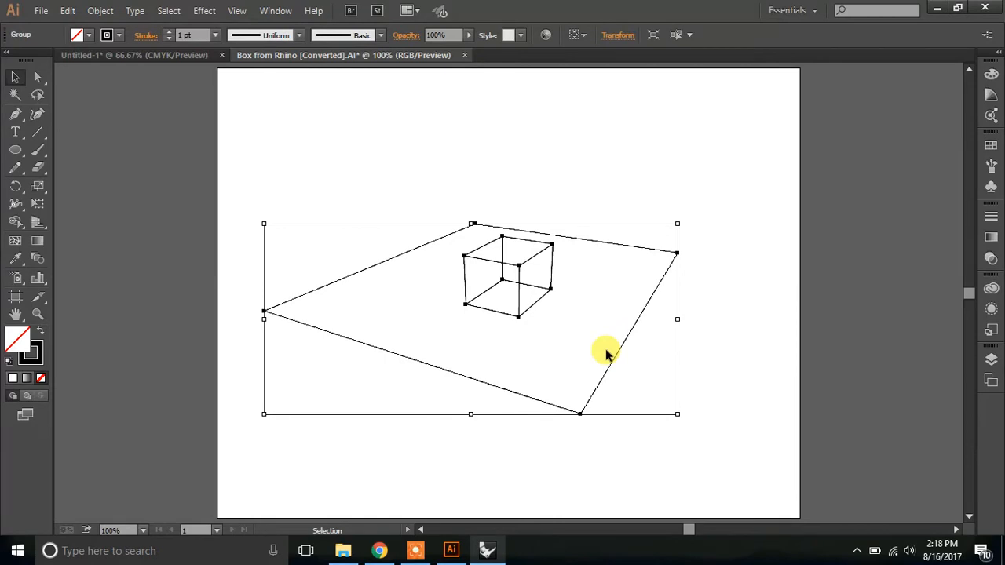
{"action": "left_click", "coordinate": [773, 273]}
Copy the grouped box drawing and paste it into the second artboard of the Untitled-1 document
{"action": "left_click", "coordinate": [519, 288]}
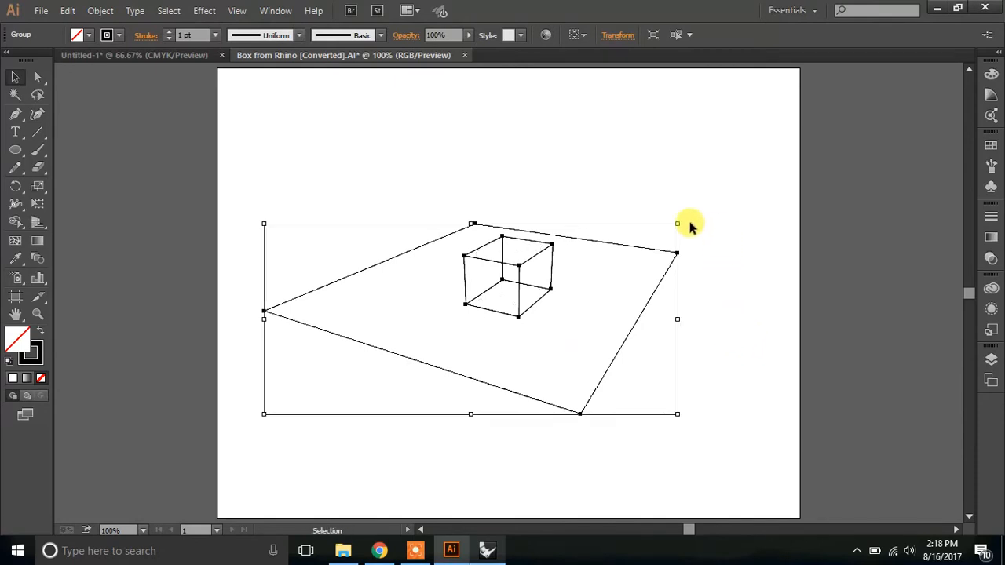
{"action": "left_click", "coordinate": [67, 11]}
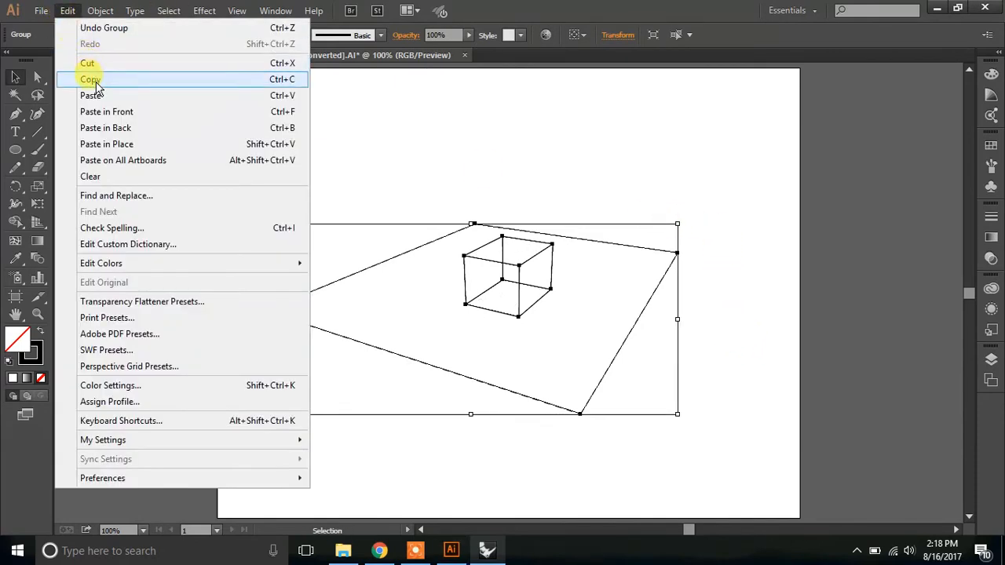
{"action": "left_click", "coordinate": [91, 76]}
{"action": "left_click", "coordinate": [162, 58]}
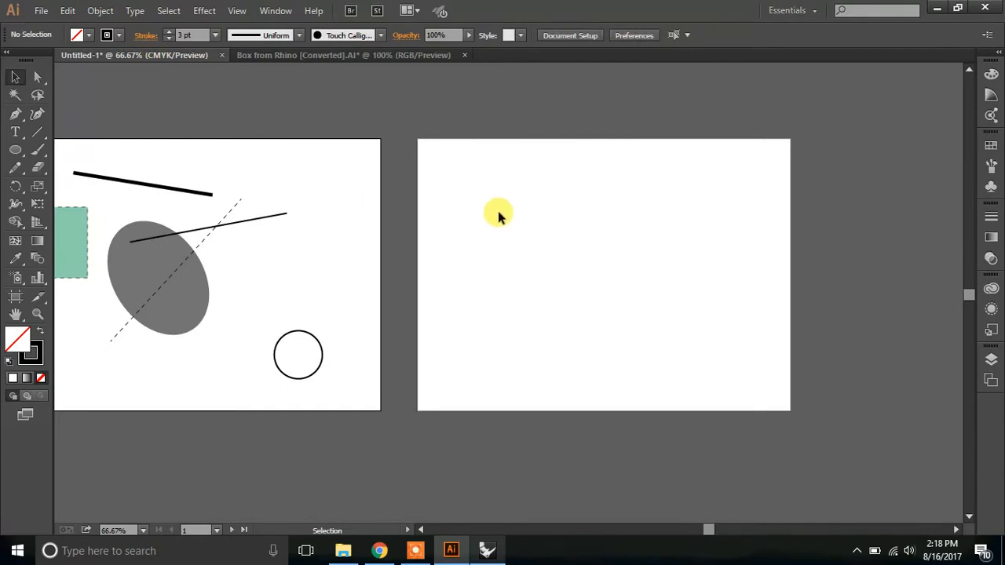
{"action": "right_click", "coordinate": [507, 189]}
{"action": "left_click", "coordinate": [68, 11]}
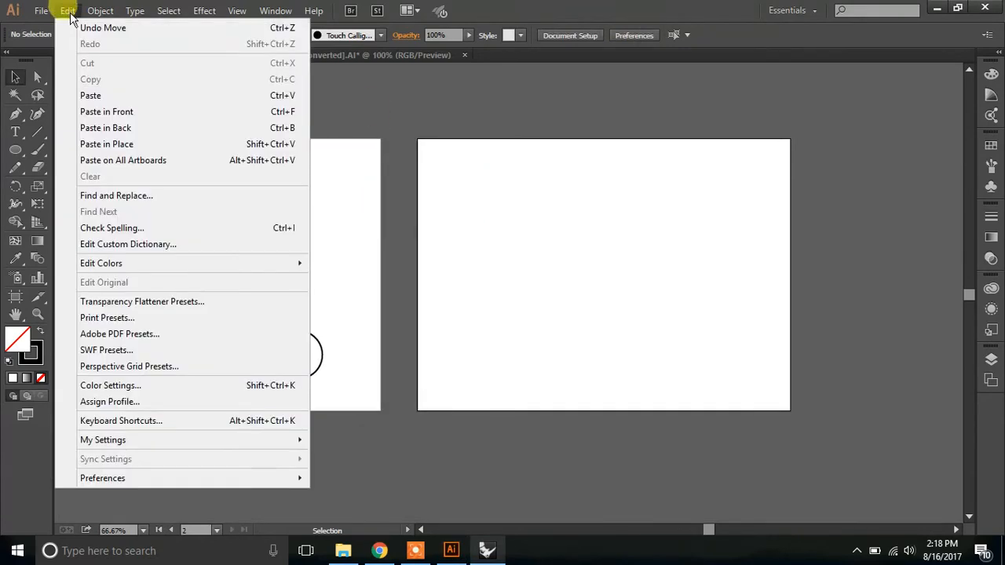
{"action": "left_click", "coordinate": [91, 94]}
Fit the pasted box drawing into the second artboard's upper part, undoing a trial shrink and enlarging it slightly from its upper-right corner
{"action": "mouse_move", "coordinate": [598, 246]}
{"action": "left_mouse_down"}
{"action": "mouse_move", "coordinate": [668, 186]}
{"action": "mouse_move", "coordinate": [728, 197]}
{"action": "mouse_move", "coordinate": [687, 200]}
{"action": "left_mouse_up"}
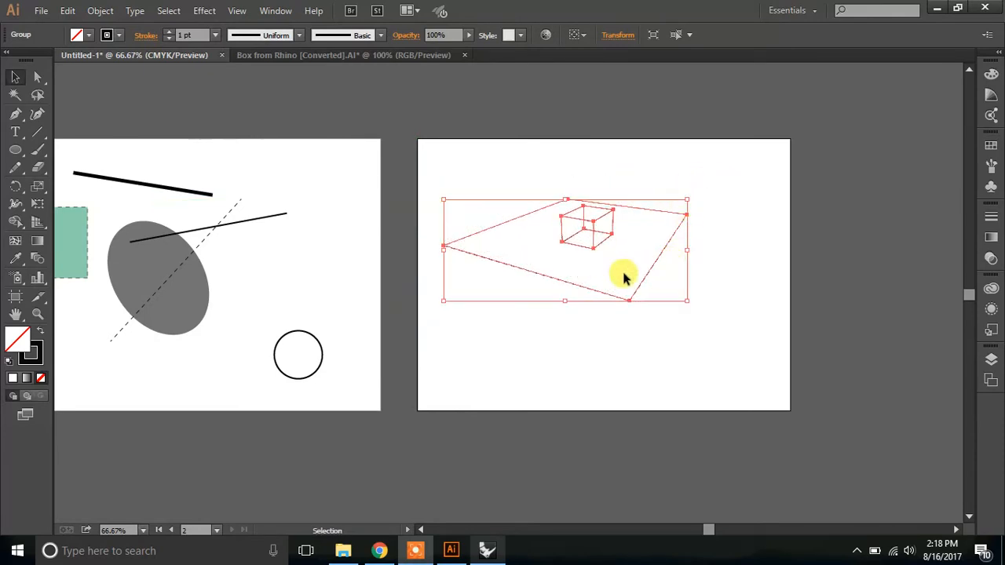
{"action": "left_click", "coordinate": [689, 202]}
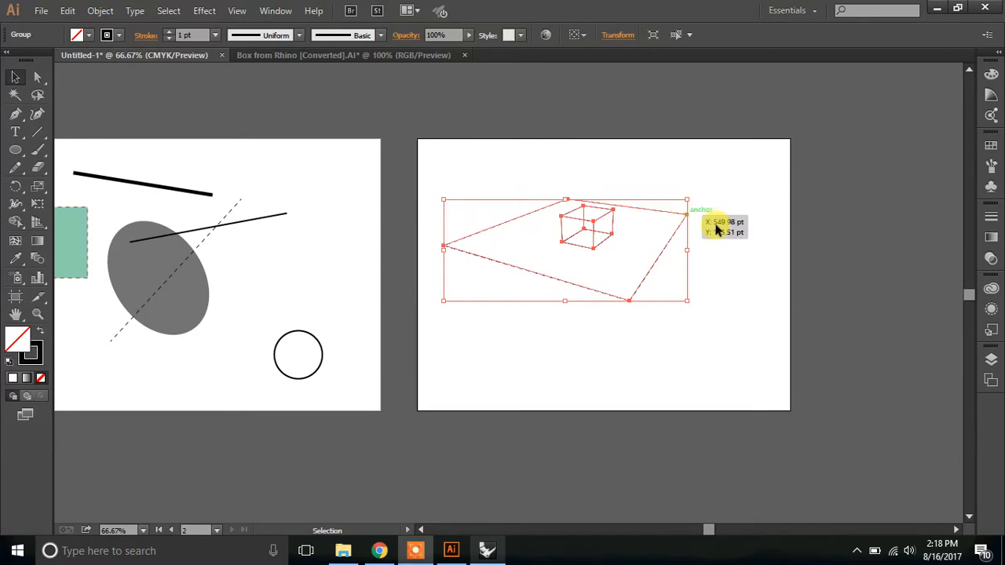
{"action": "left_click", "coordinate": [730, 226]}
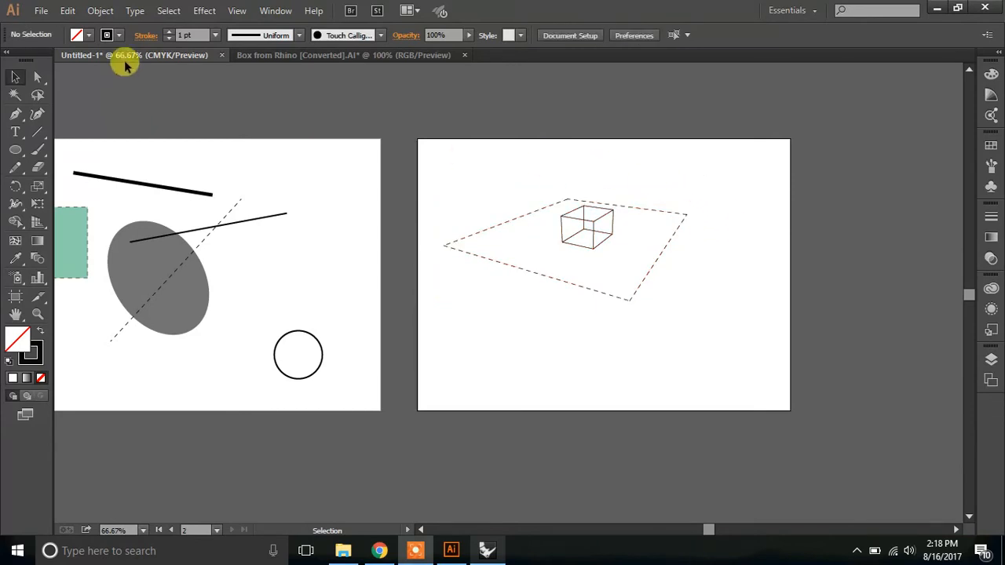
{"action": "left_click", "coordinate": [67, 10]}
{"action": "left_click", "coordinate": [82, 26]}
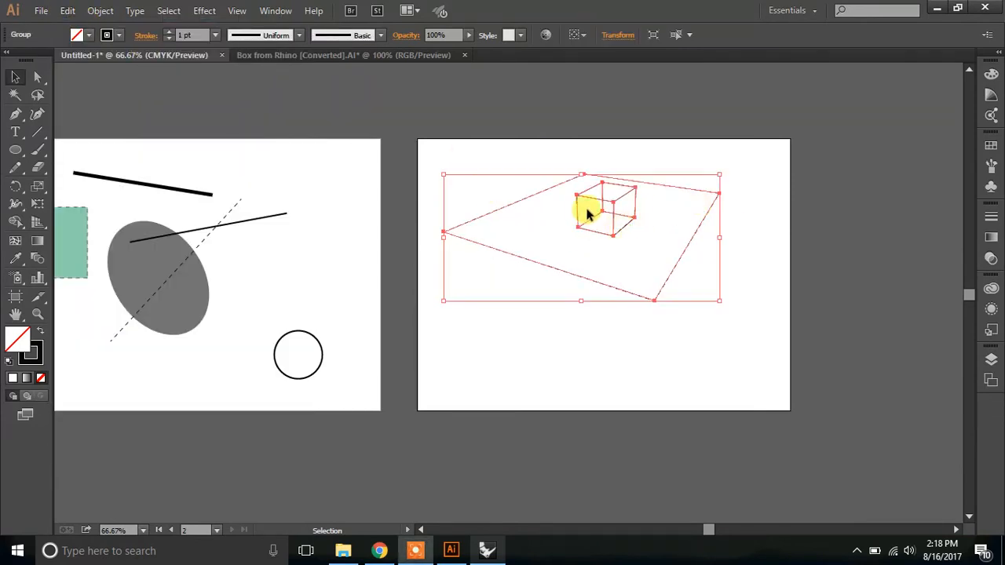
{"action": "left_click_drag", "start_coordinate": [719, 176], "coordinate": [733, 156]}
{"action": "left_click", "coordinate": [787, 312]}
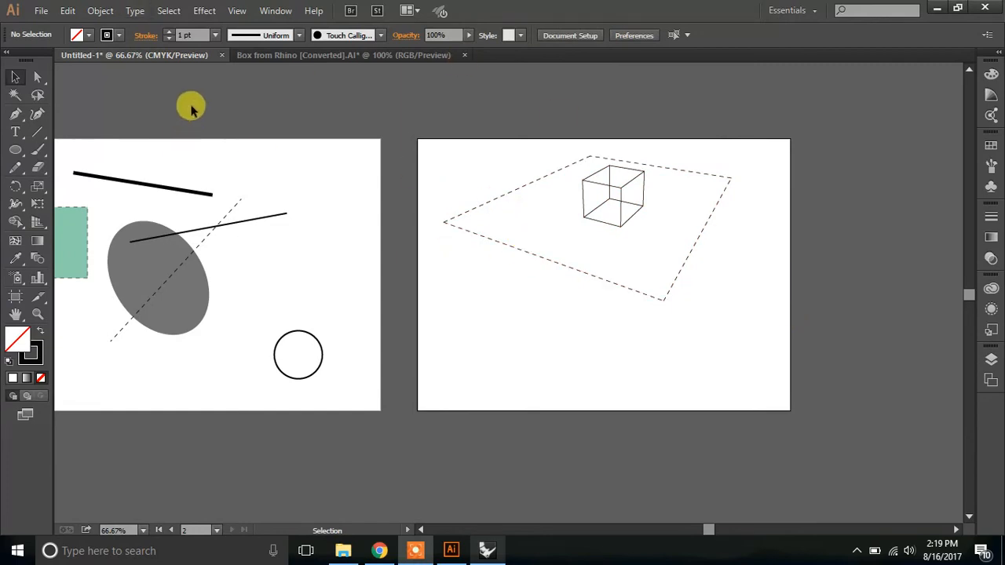
{"action": "left_click", "coordinate": [39, 11]}
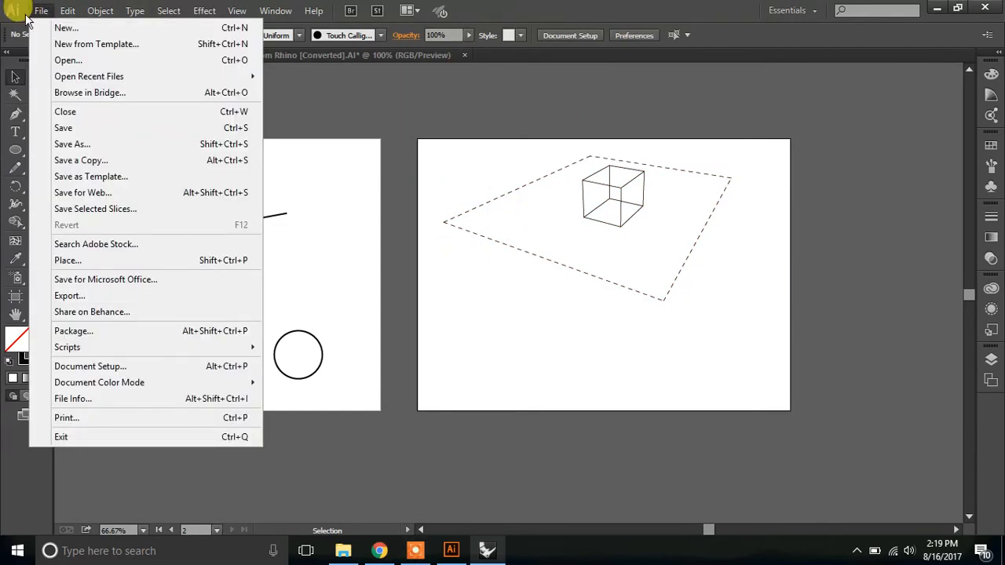
{"action": "left_click", "coordinate": [38, 11]}
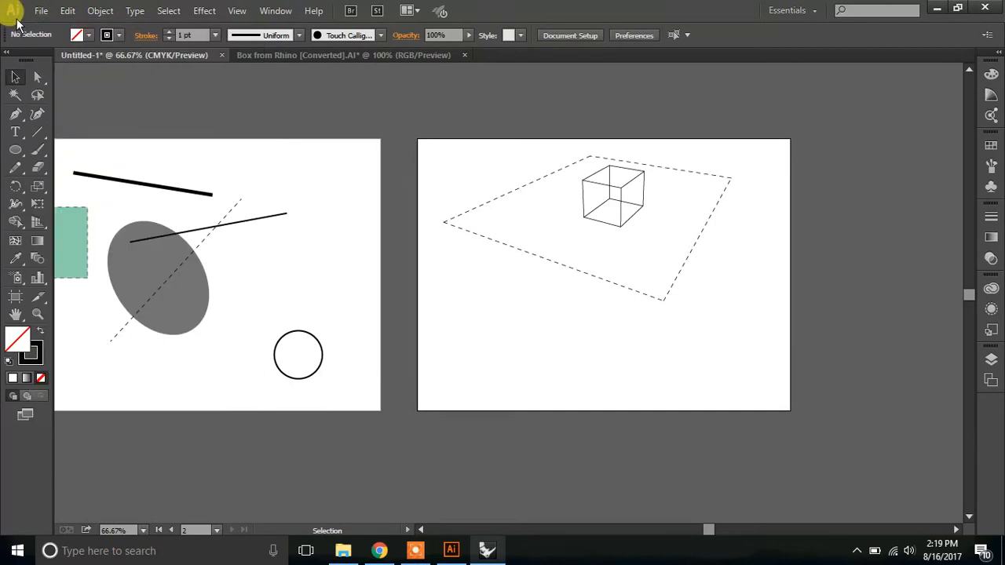
{"action": "left_click", "coordinate": [41, 12]}
{"action": "left_click", "coordinate": [39, 11]}
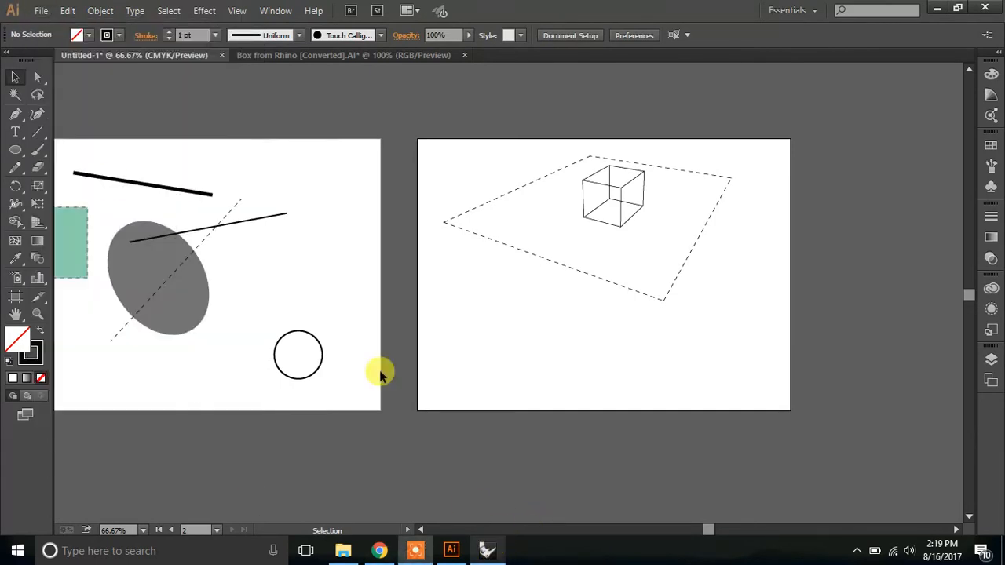
Place the Box from Rhino JPEG as a linked image below the box drawing on the second artboard
{"action": "left_click", "coordinate": [43, 11]}
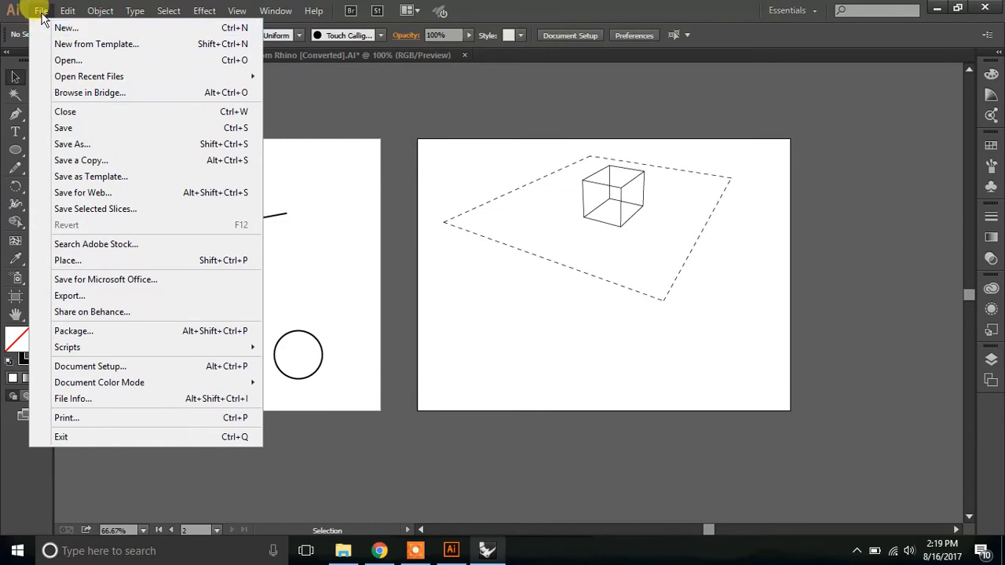
{"action": "left_click", "coordinate": [68, 261]}
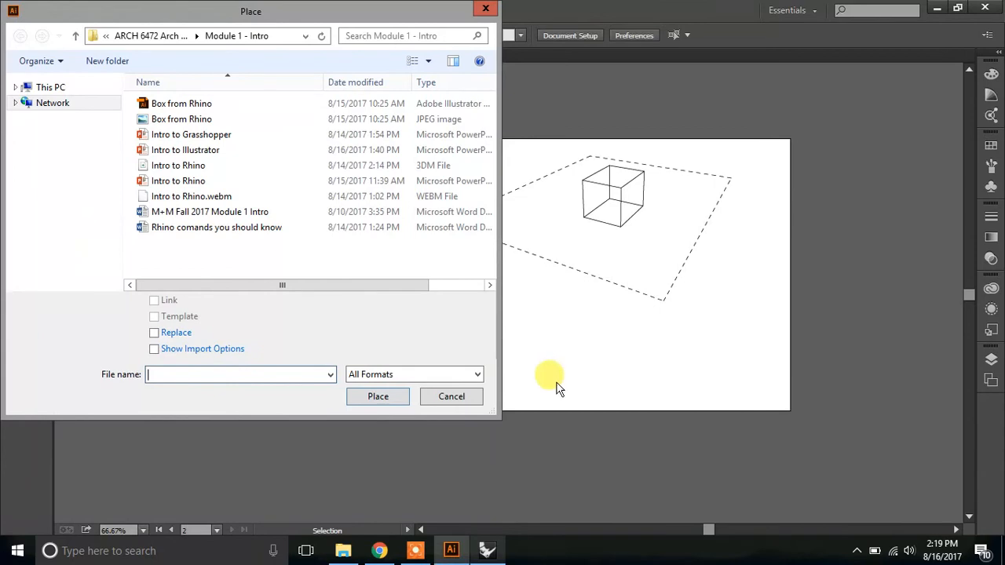
{"action": "left_click", "coordinate": [171, 120]}
{"action": "left_click", "coordinate": [383, 402]}
{"action": "left_click", "coordinate": [468, 296]}
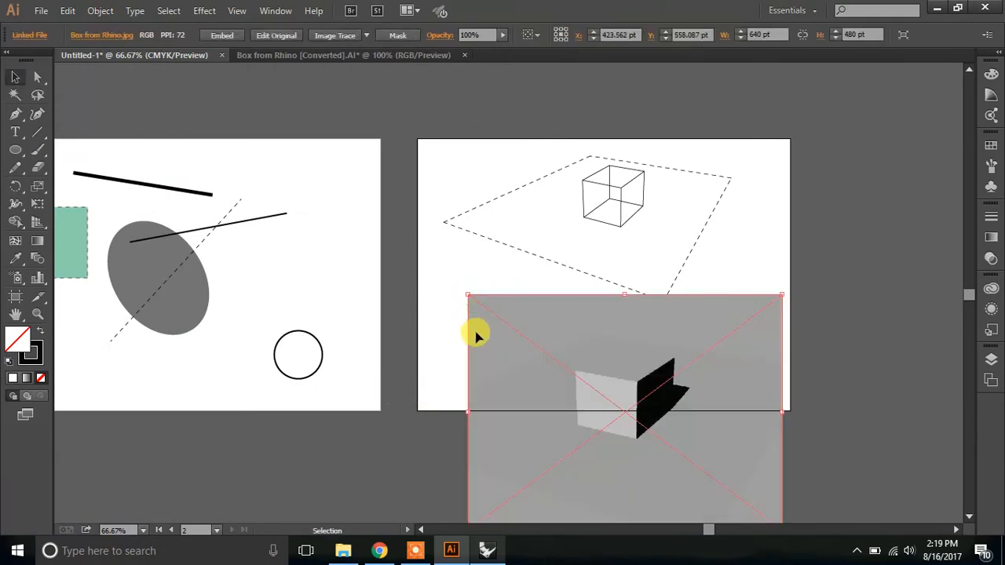
Scale the placed JPEG to about a third of its size and move it to the second artboard's lower left area
{"action": "left_click_drag", "start_coordinate": [783, 295], "coordinate": [617, 451]}
{"action": "left_click_drag", "start_coordinate": [538, 482], "coordinate": [534, 333]}
{"action": "left_click", "coordinate": [671, 430]}
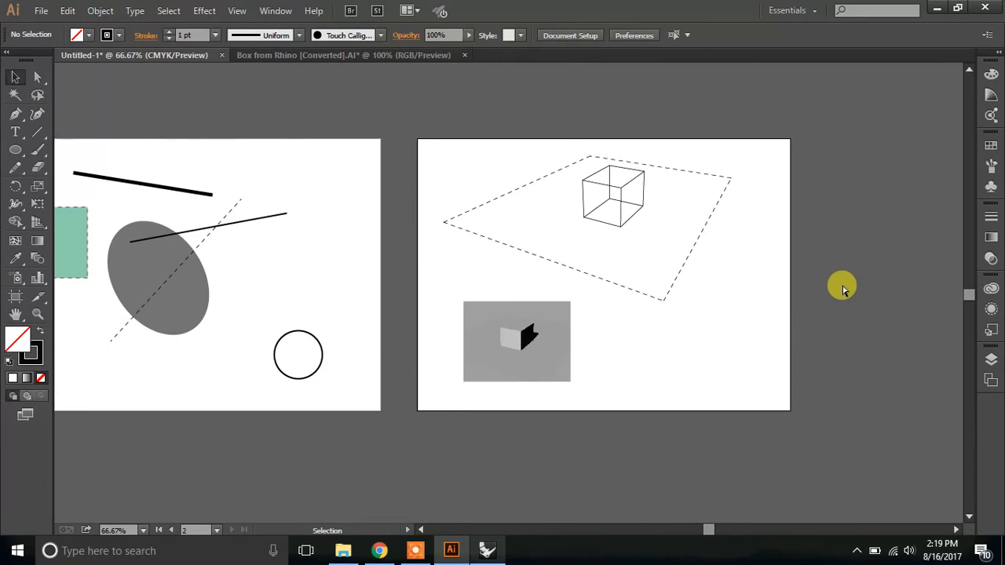
{"action": "key", "text": "ctrl+0"}
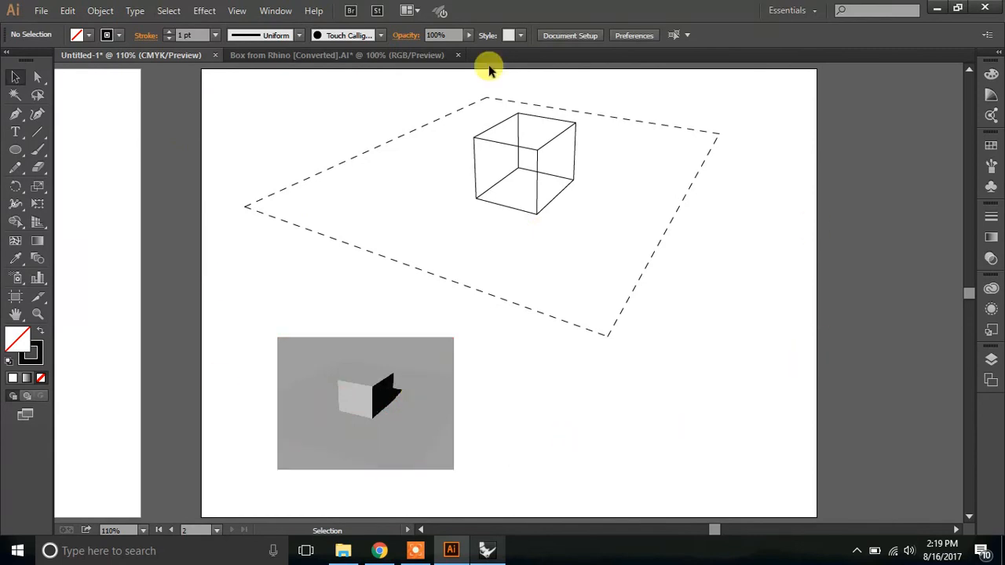
Set Adobe PDF as the printer in the print settings, preview the second artboard's page, and leave without printing
{"action": "left_click", "coordinate": [41, 11]}
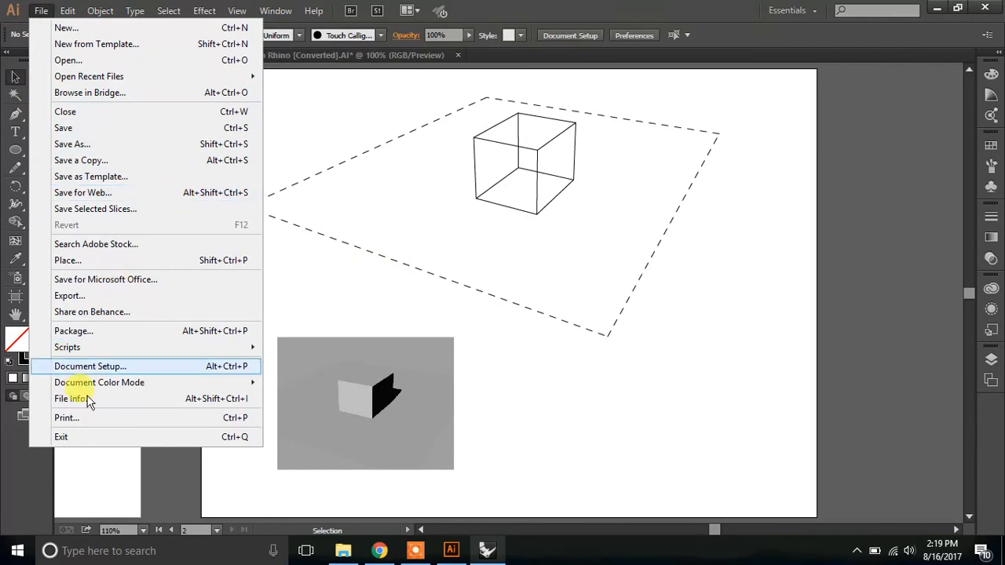
{"action": "left_click", "coordinate": [89, 417]}
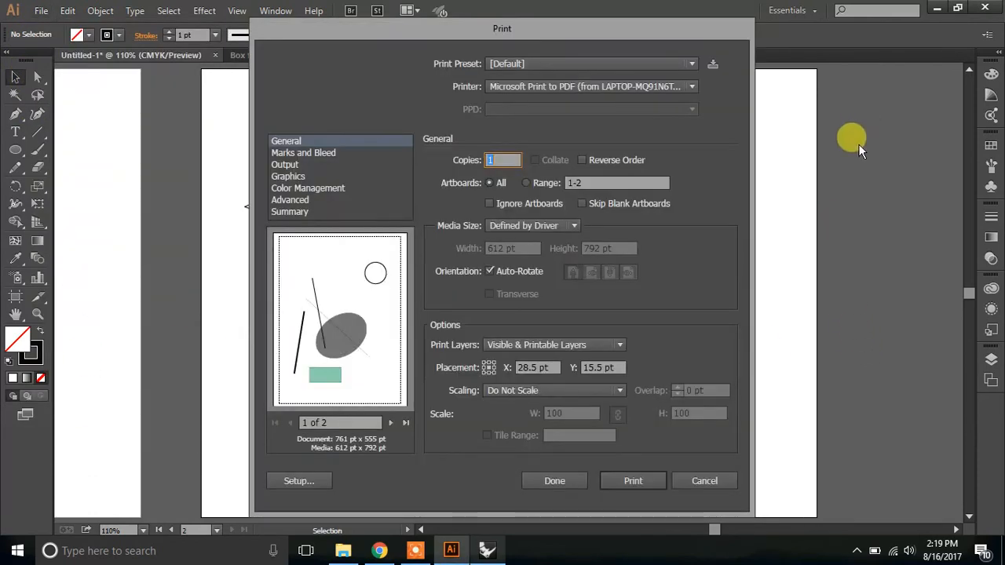
{"action": "left_click", "coordinate": [534, 86]}
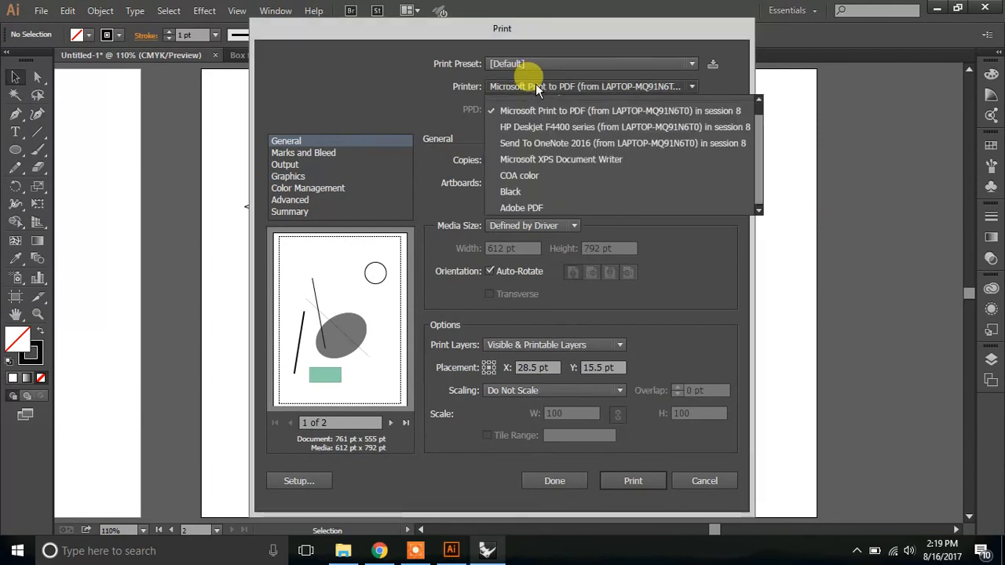
{"action": "left_click", "coordinate": [530, 207]}
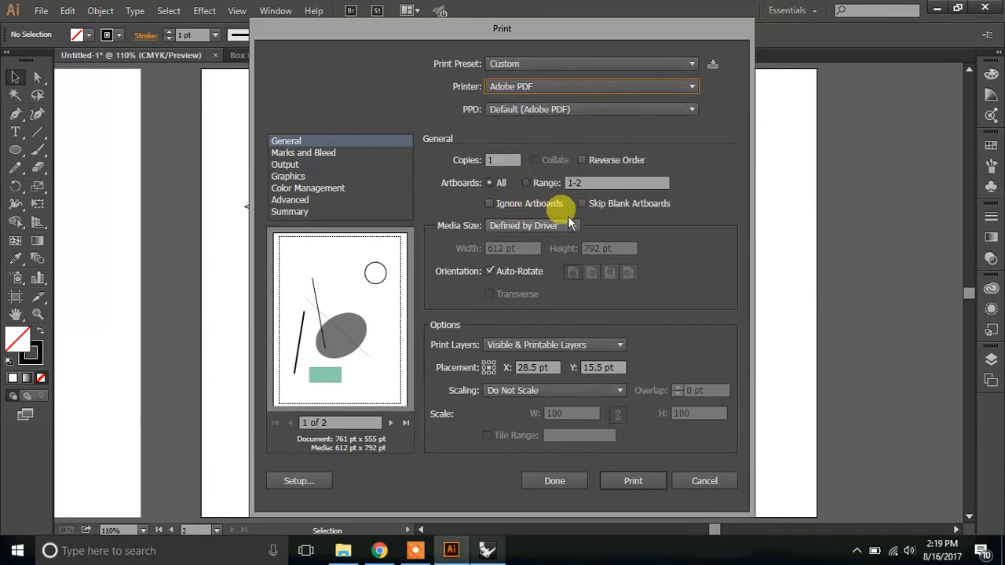
{"action": "left_click", "coordinate": [390, 422]}
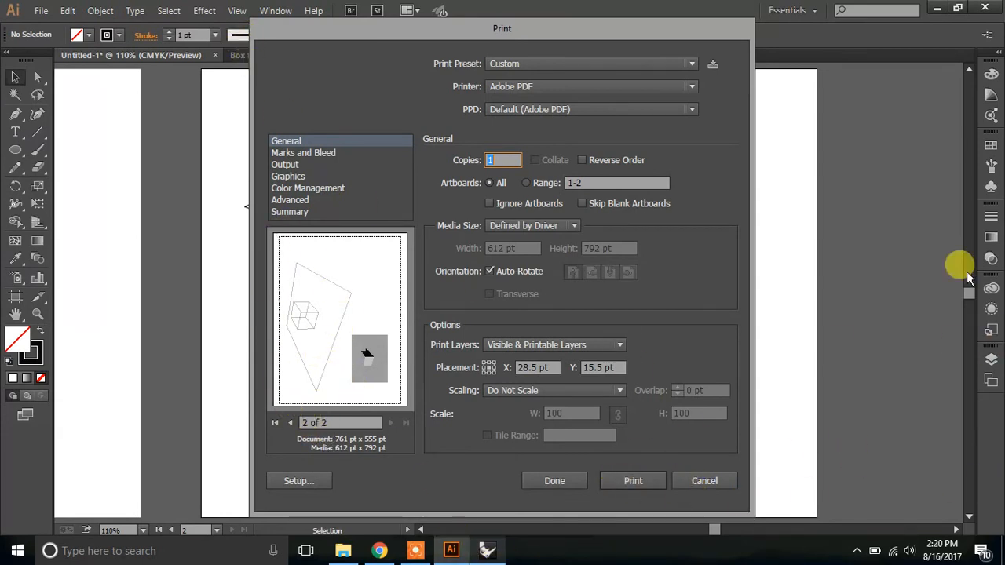
{"action": "left_click", "coordinate": [706, 480]}
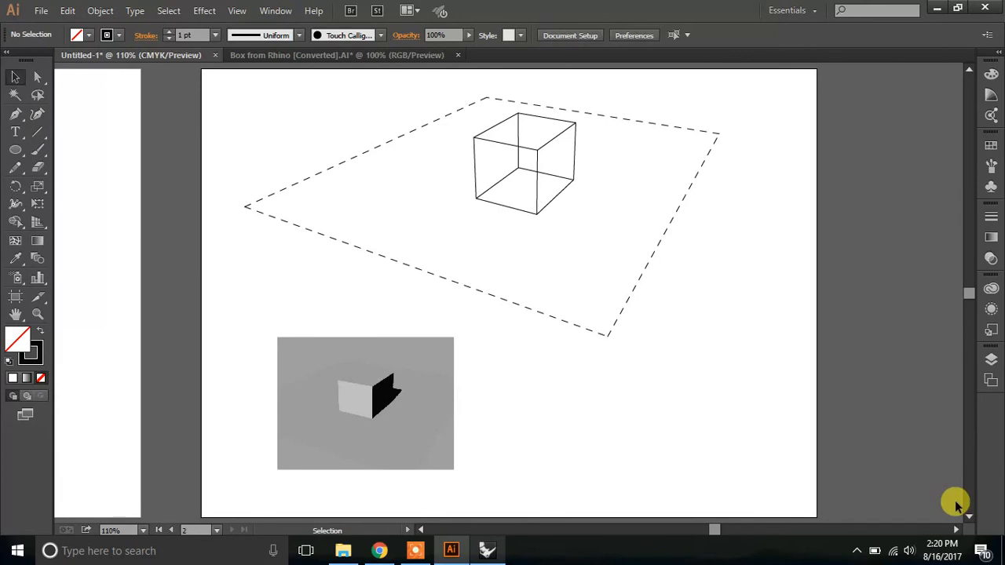
{"action": "left_click", "coordinate": [415, 550]}
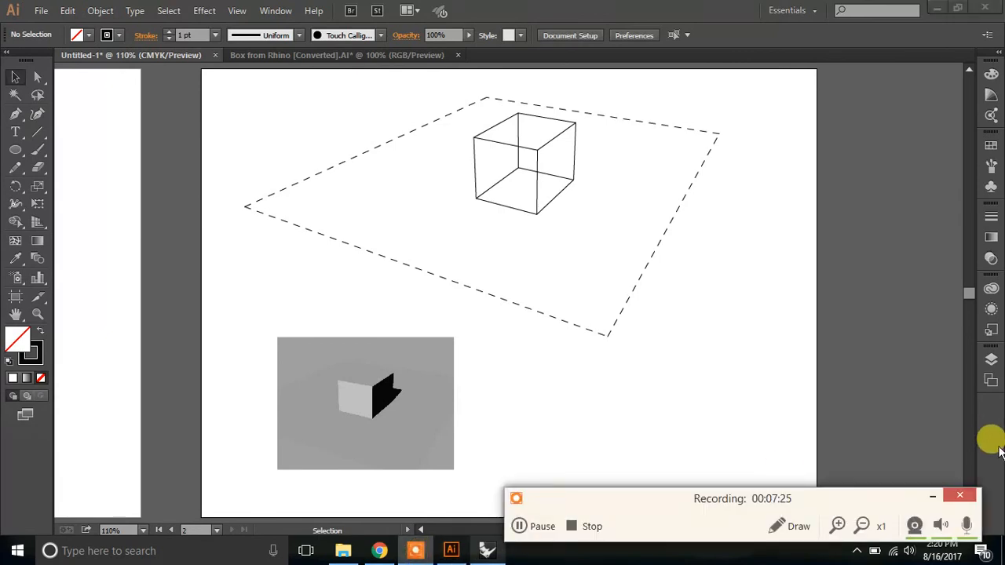